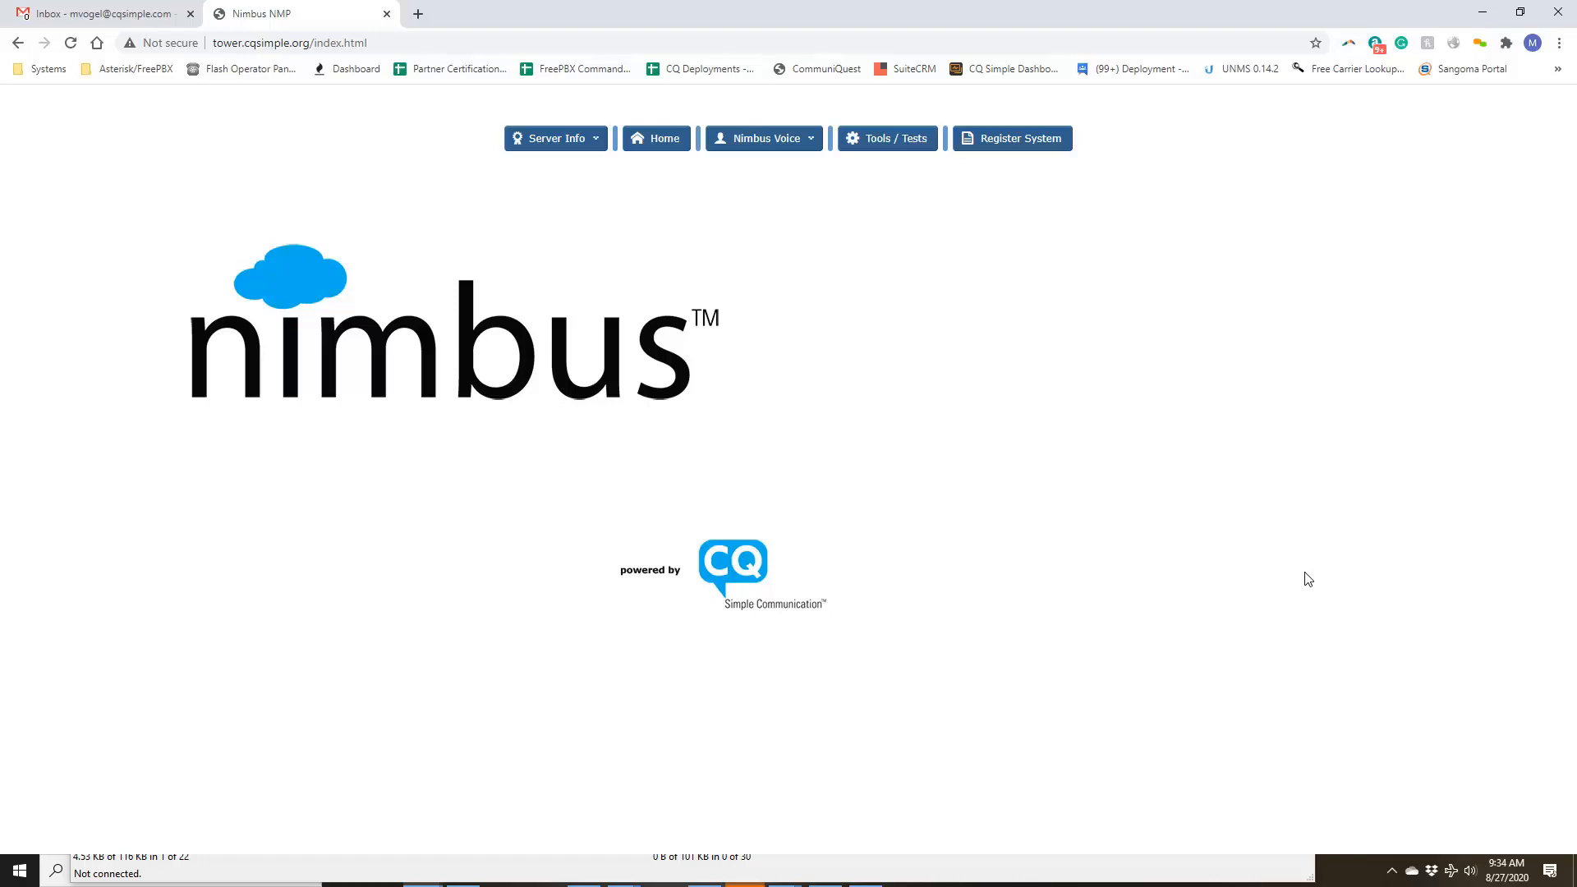
Step: Open Nimbus Voice Programming and log in to NimbusVoice Admin as pbxadmin with the saved account password
left_click(746, 147)
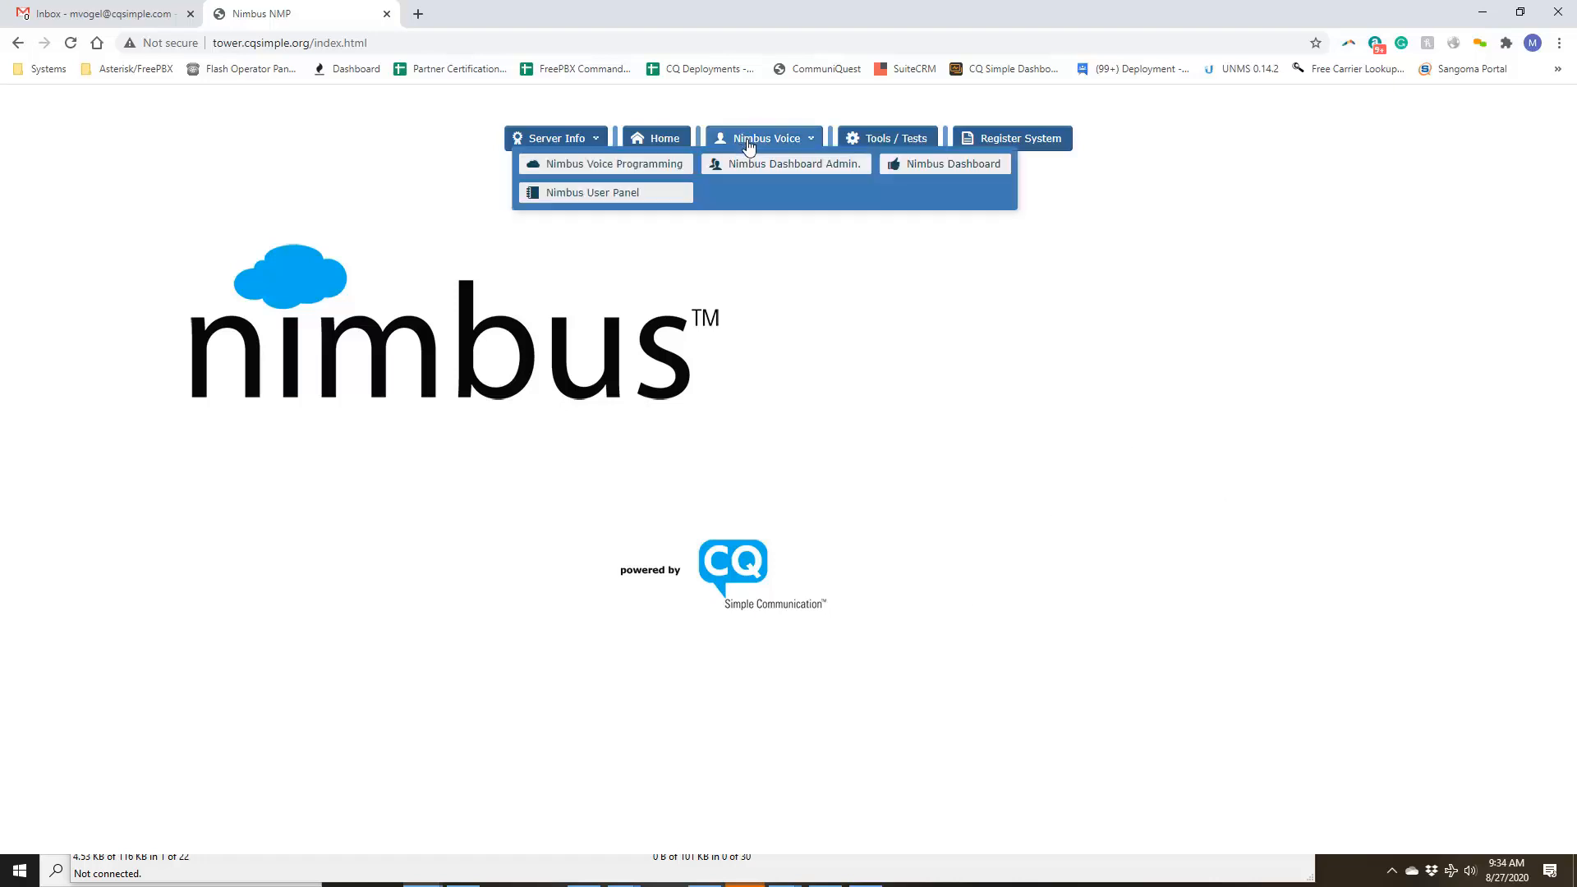
left_click(671, 168)
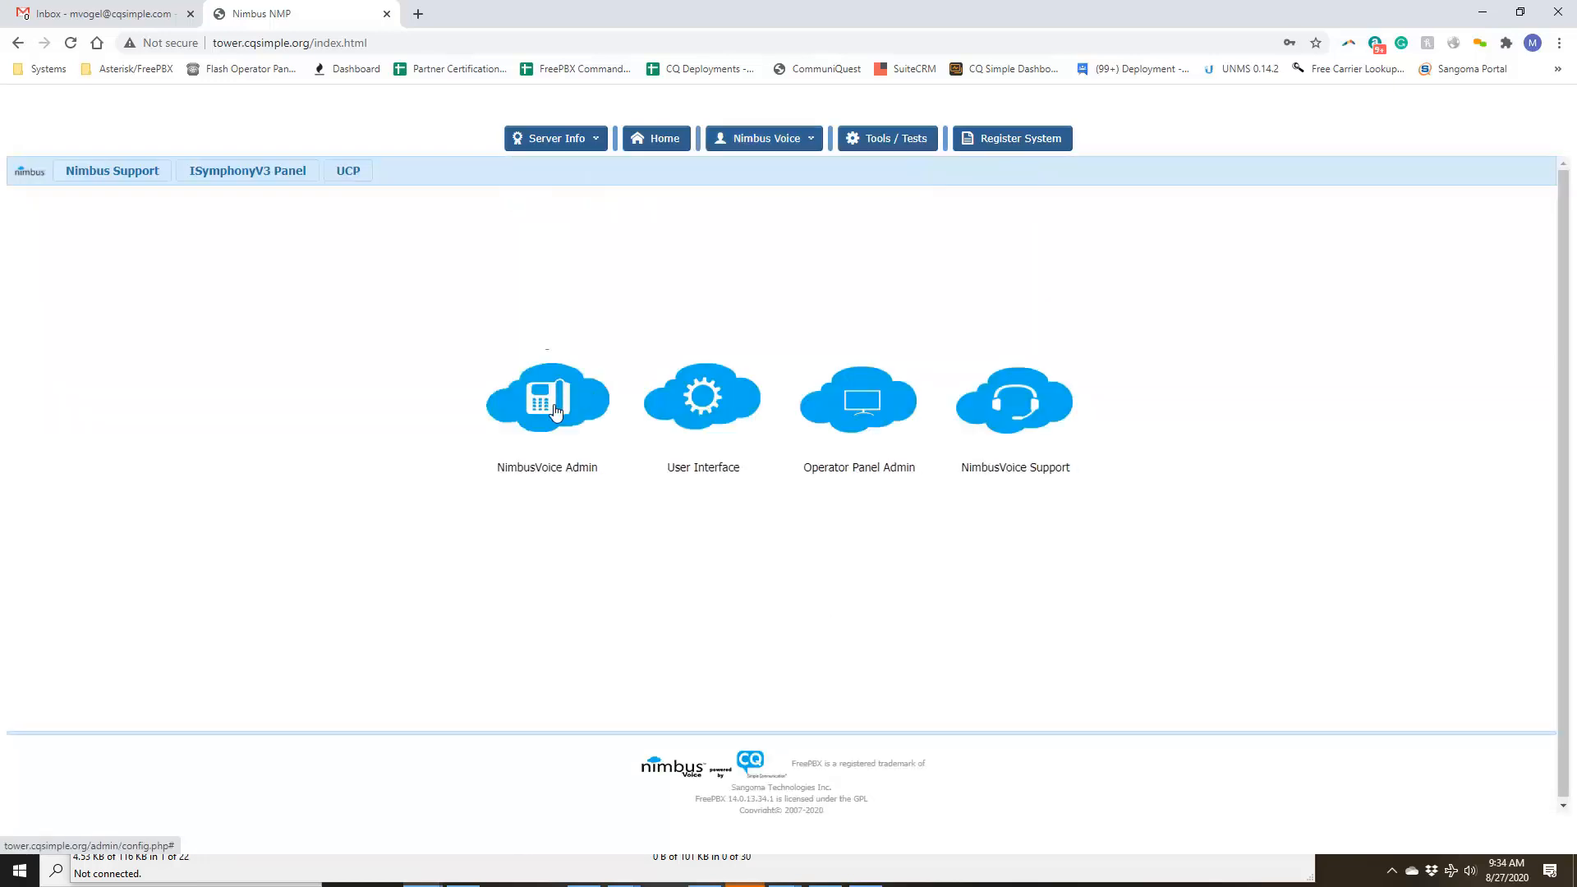
left_click(555, 406)
type("pbxadmin")
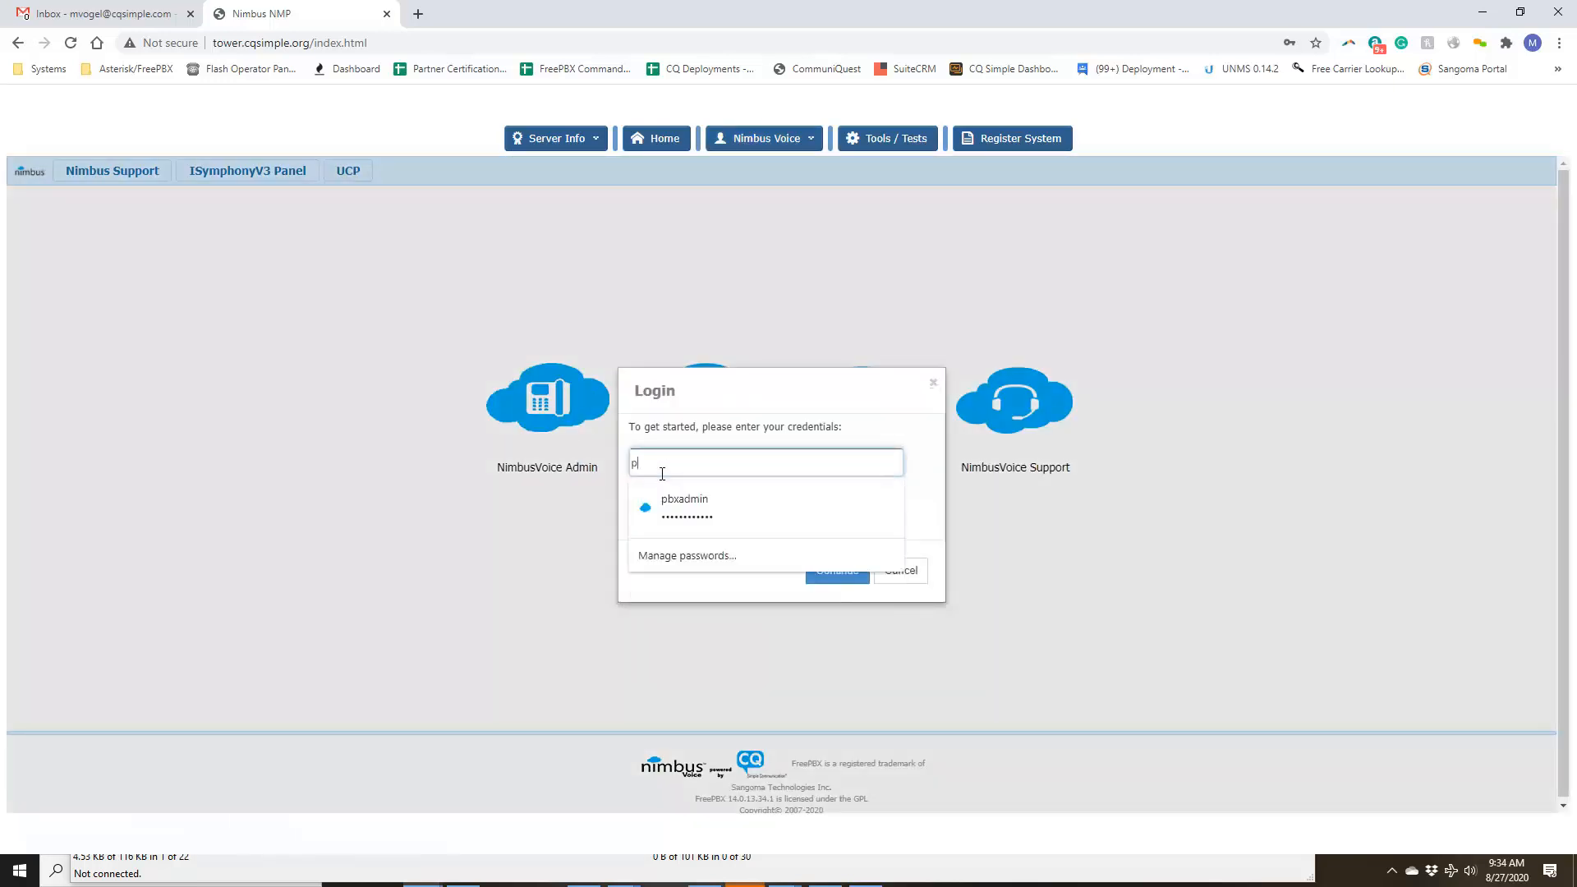
key("Tab")
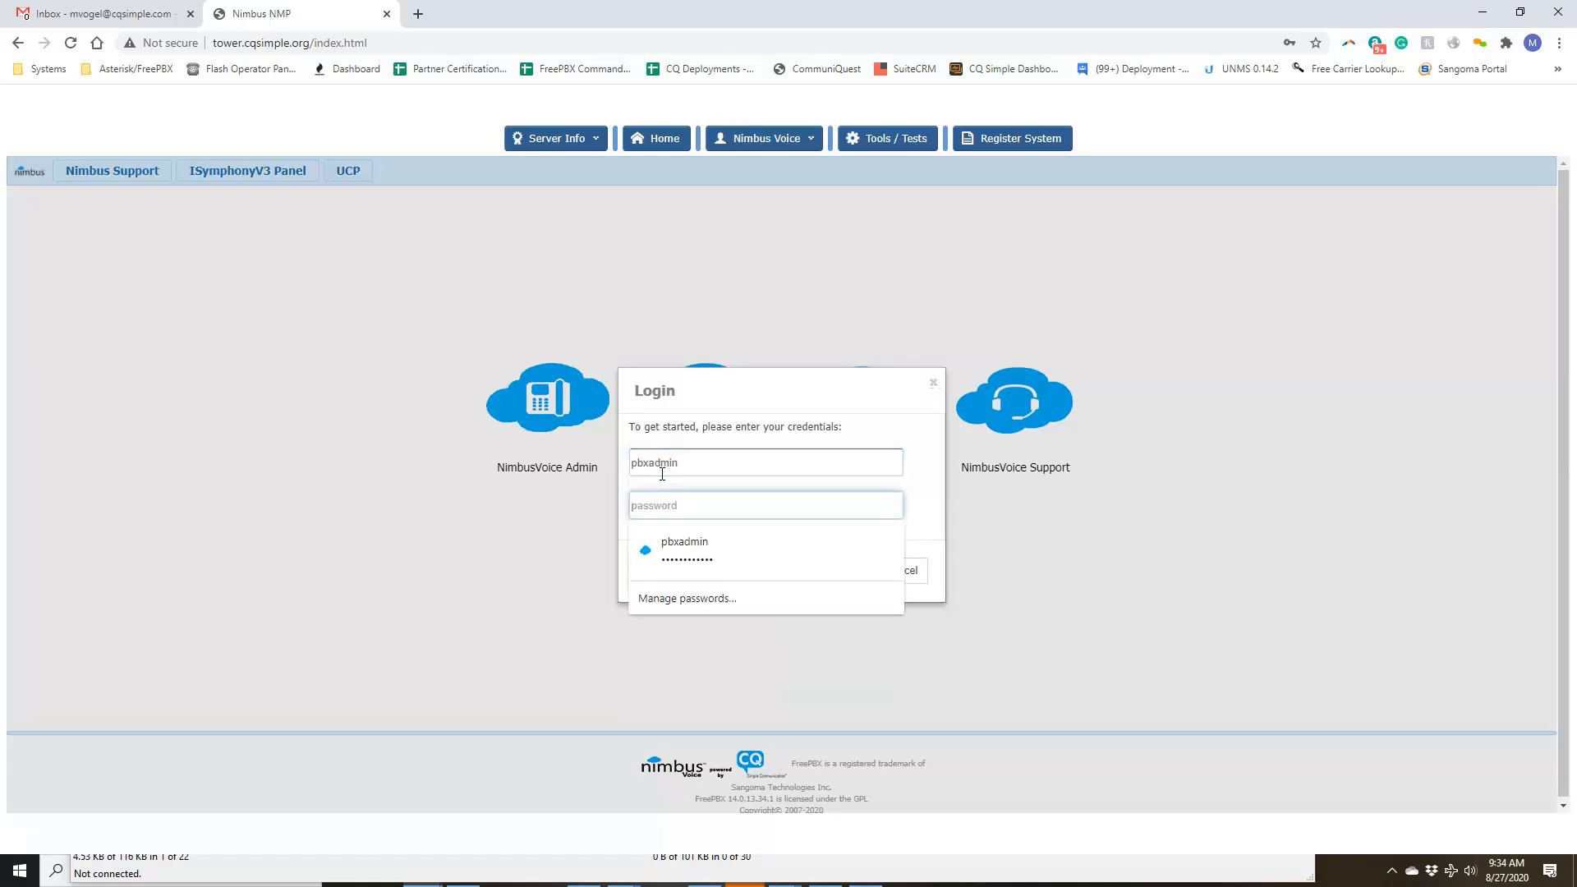
left_click(669, 549)
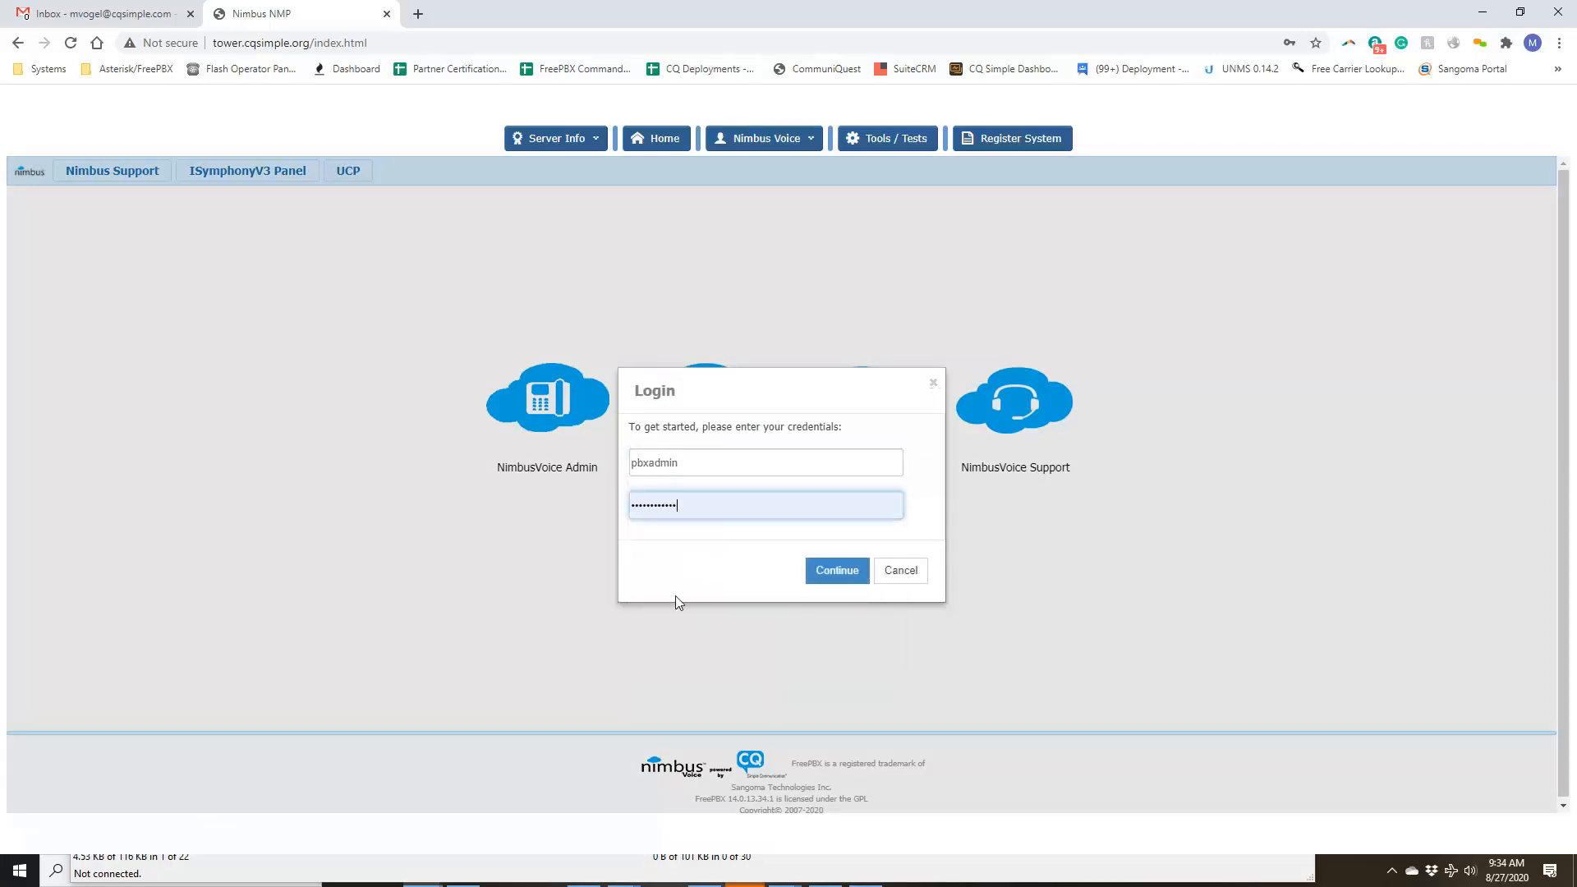
left_click(837, 577)
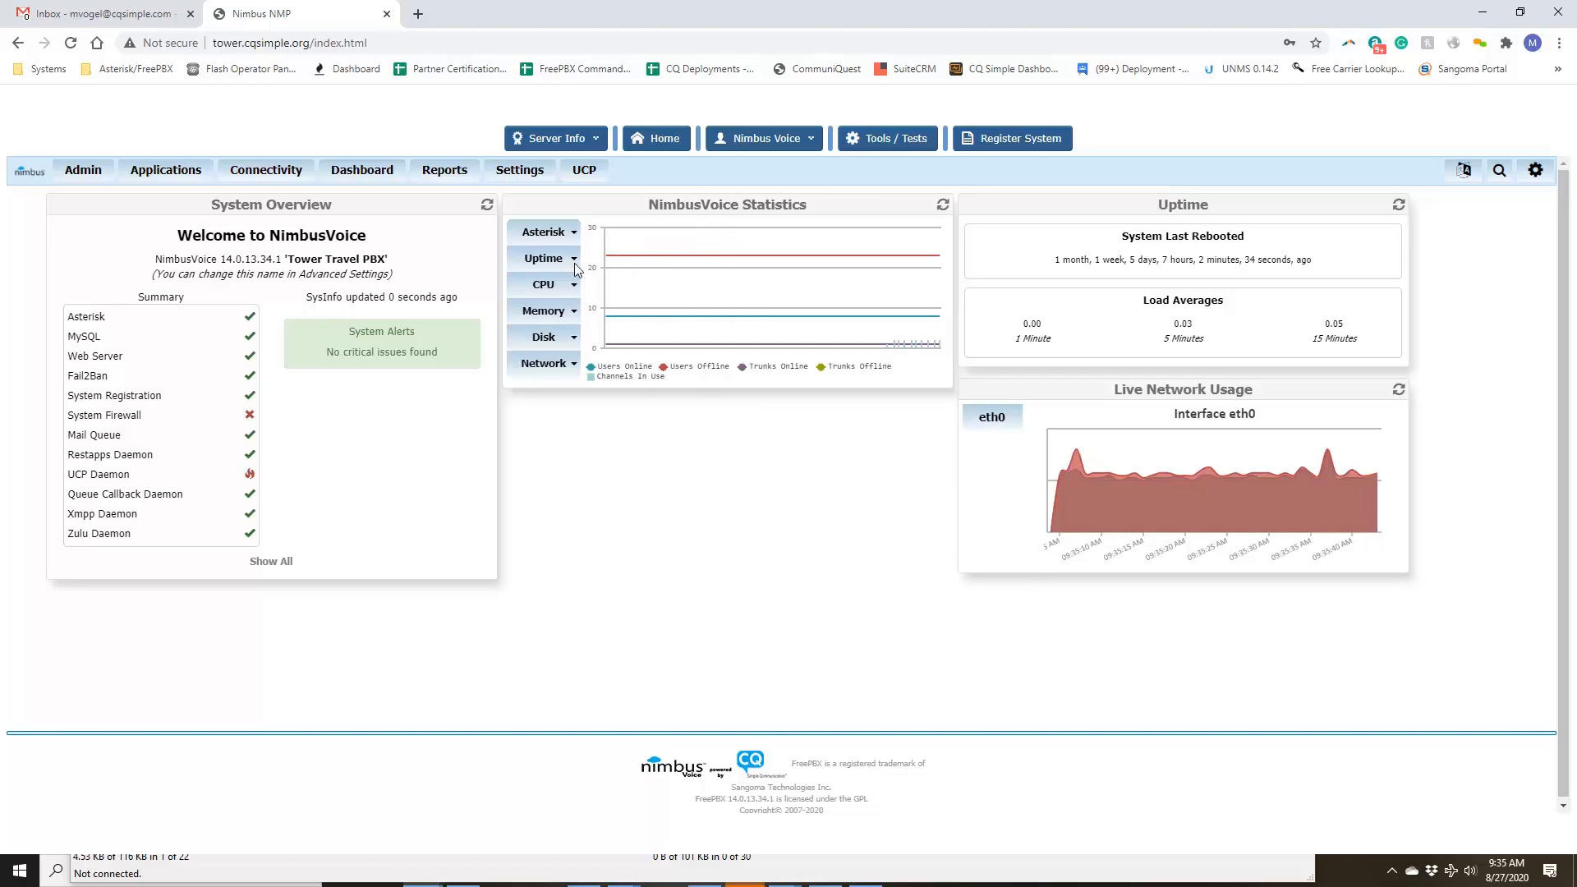
Step: Open the queue report templates and bring up the cq test template for editing
mouse_move(447, 173)
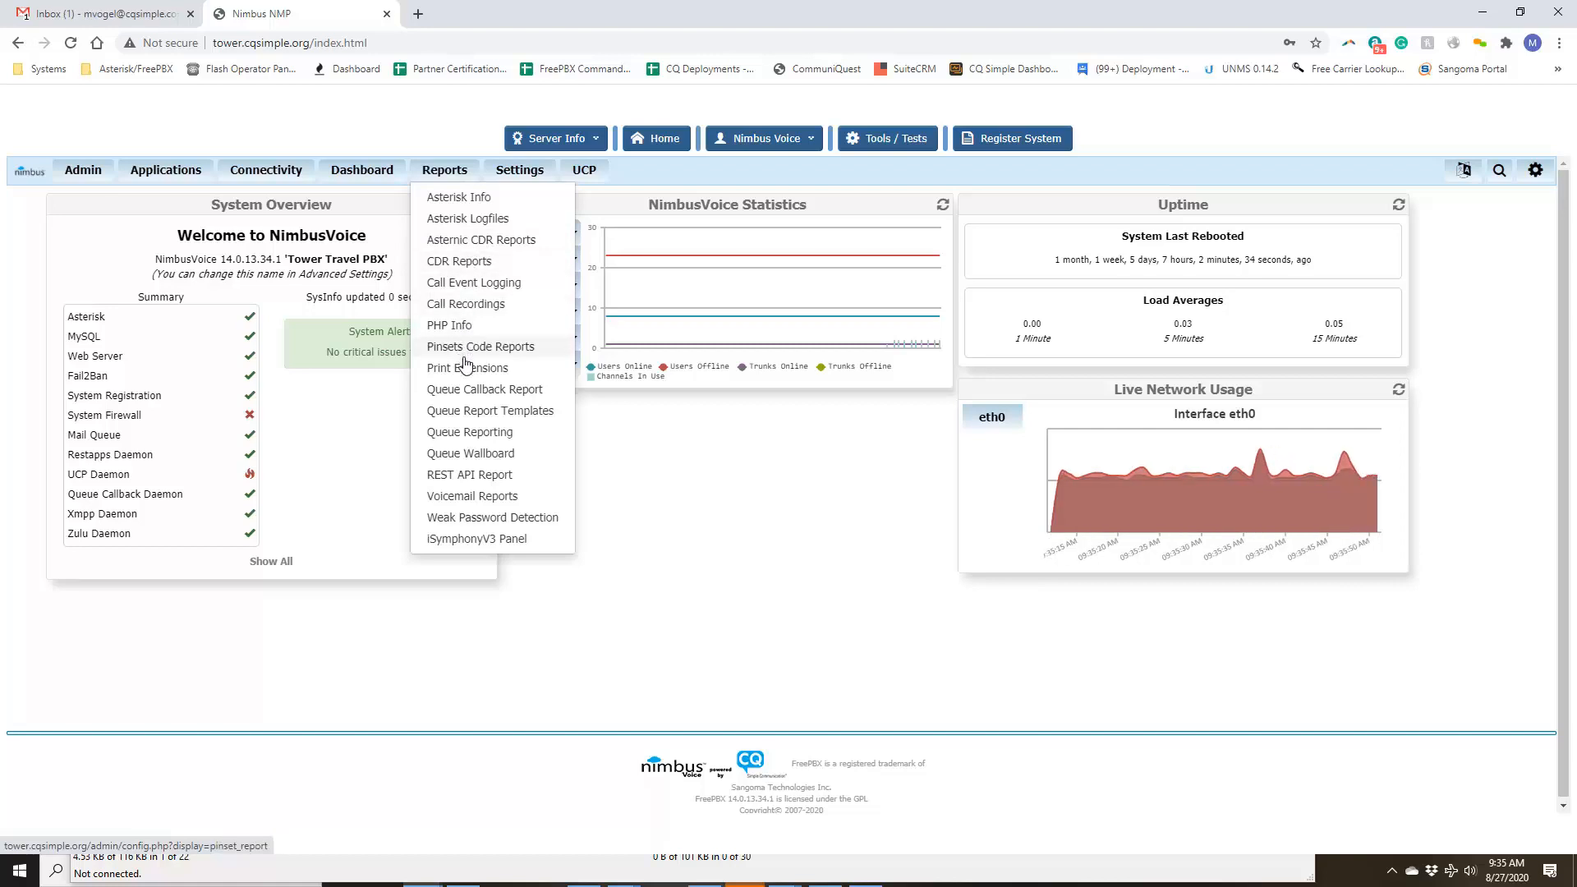
left_click(474, 416)
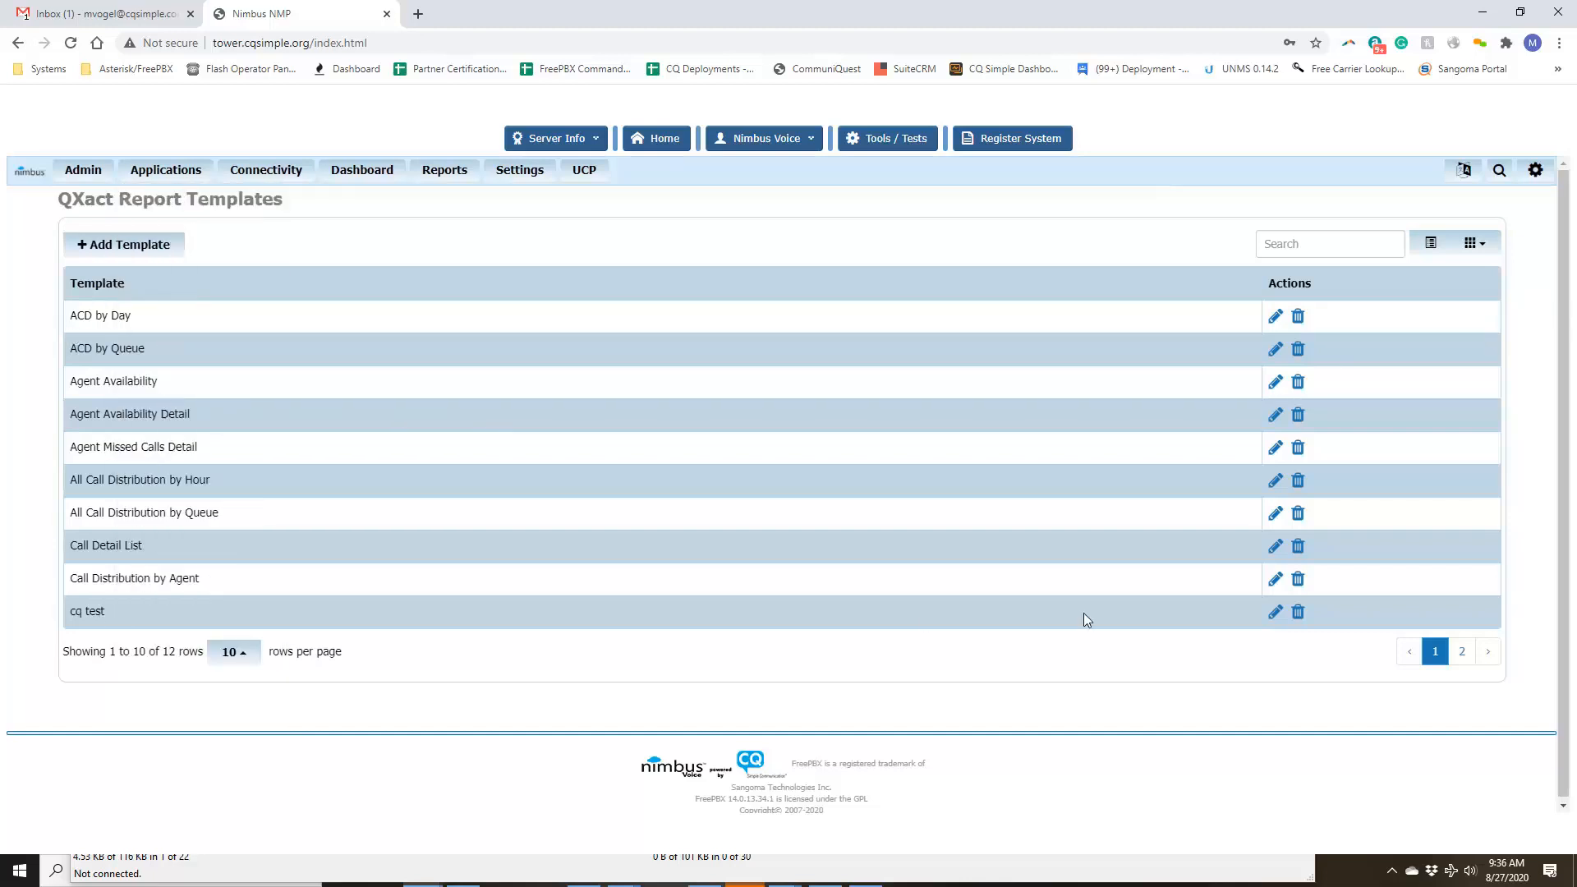
left_click(1276, 613)
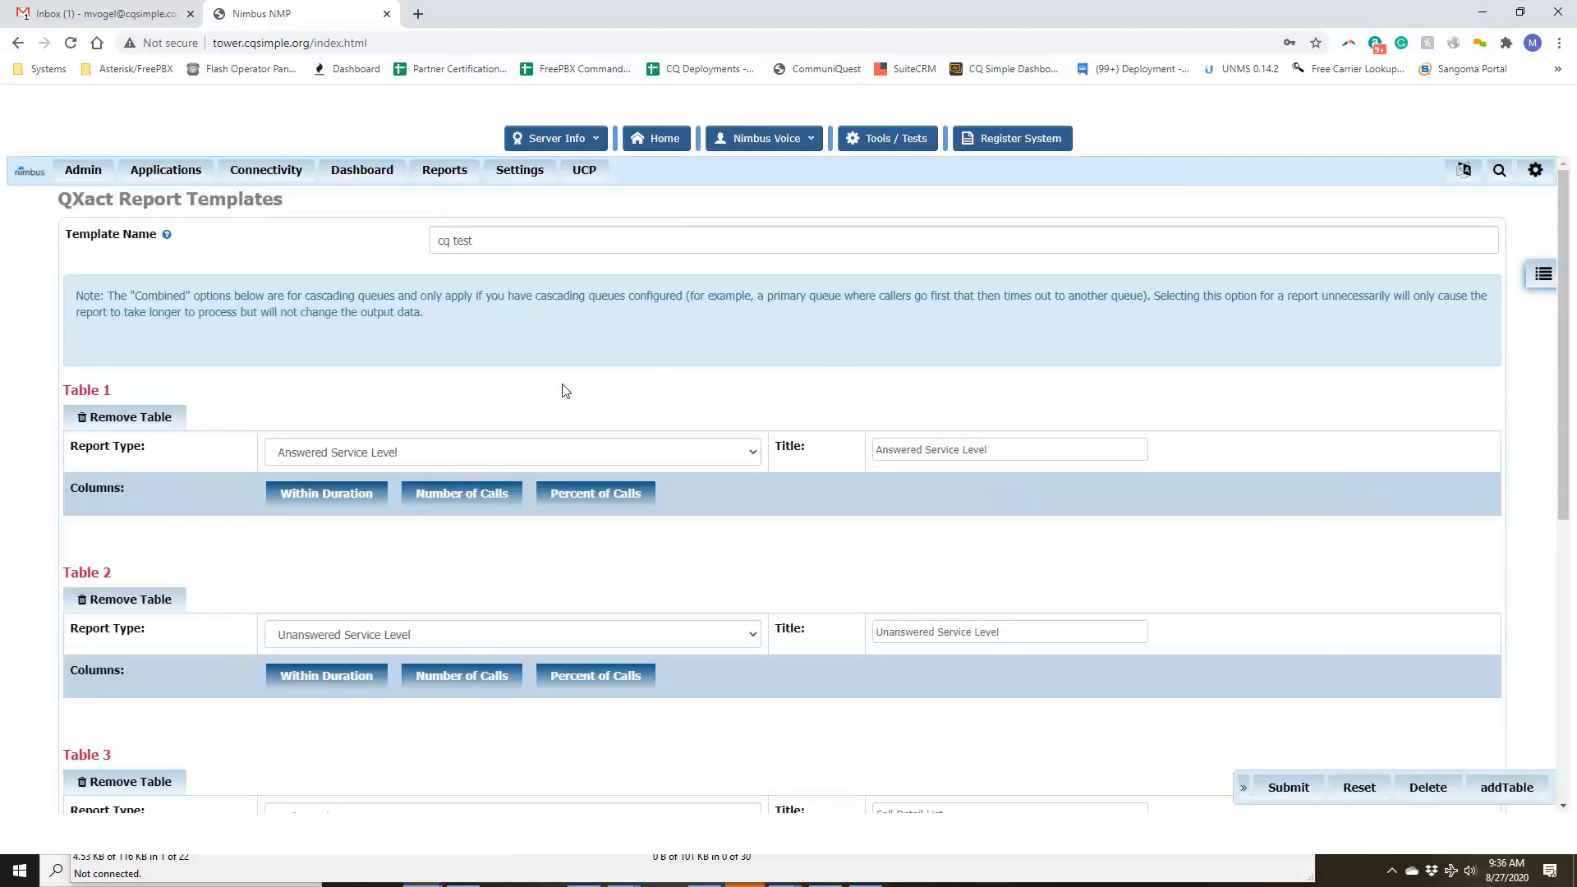
Step: Review the report types and columns of the template's four tables, trying the Unique ID and Original Position column toggles in Table 3
scroll(566, 391, "down", 2)
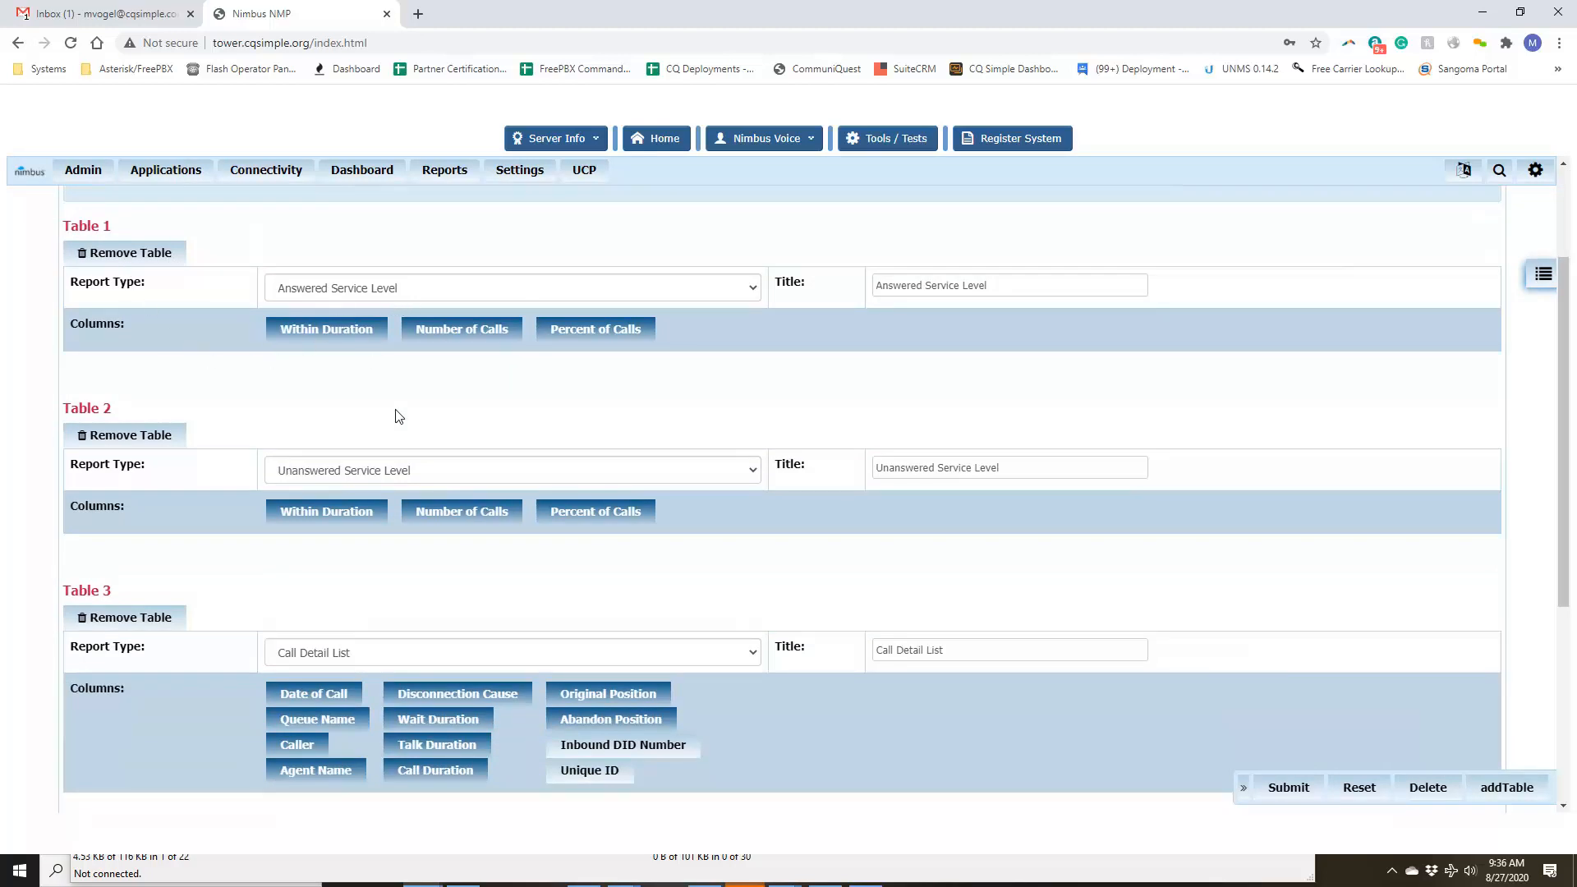
scroll(409, 476, "down", 2)
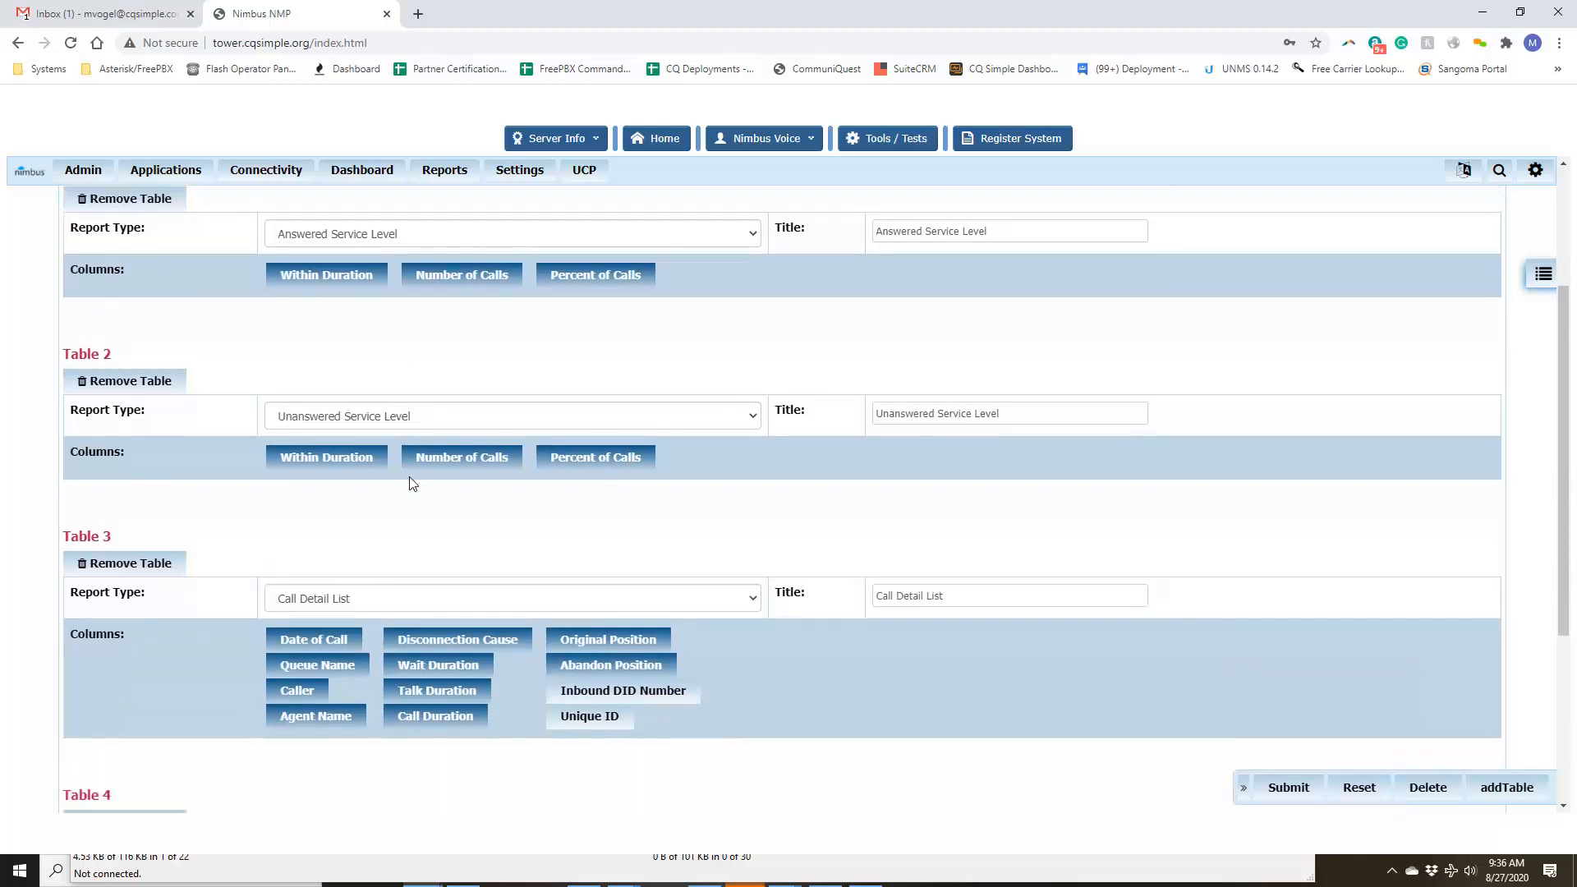
scroll(358, 495, "down", 2)
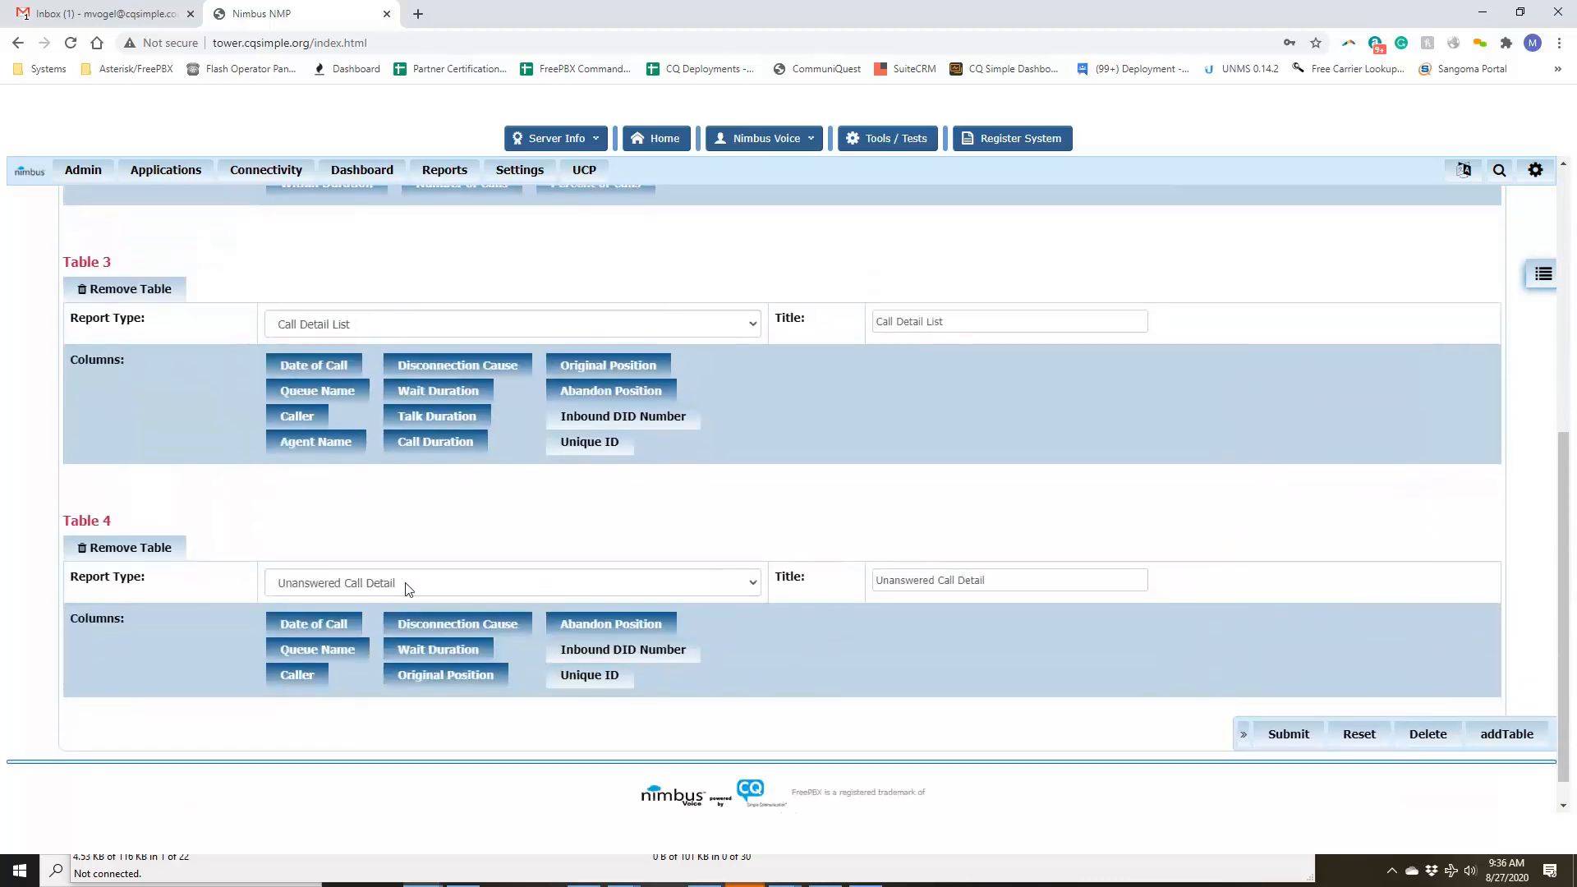
left_click(633, 446)
left_click(633, 446)
scroll(726, 313, "up", 3)
scroll(406, 234, "up", 2)
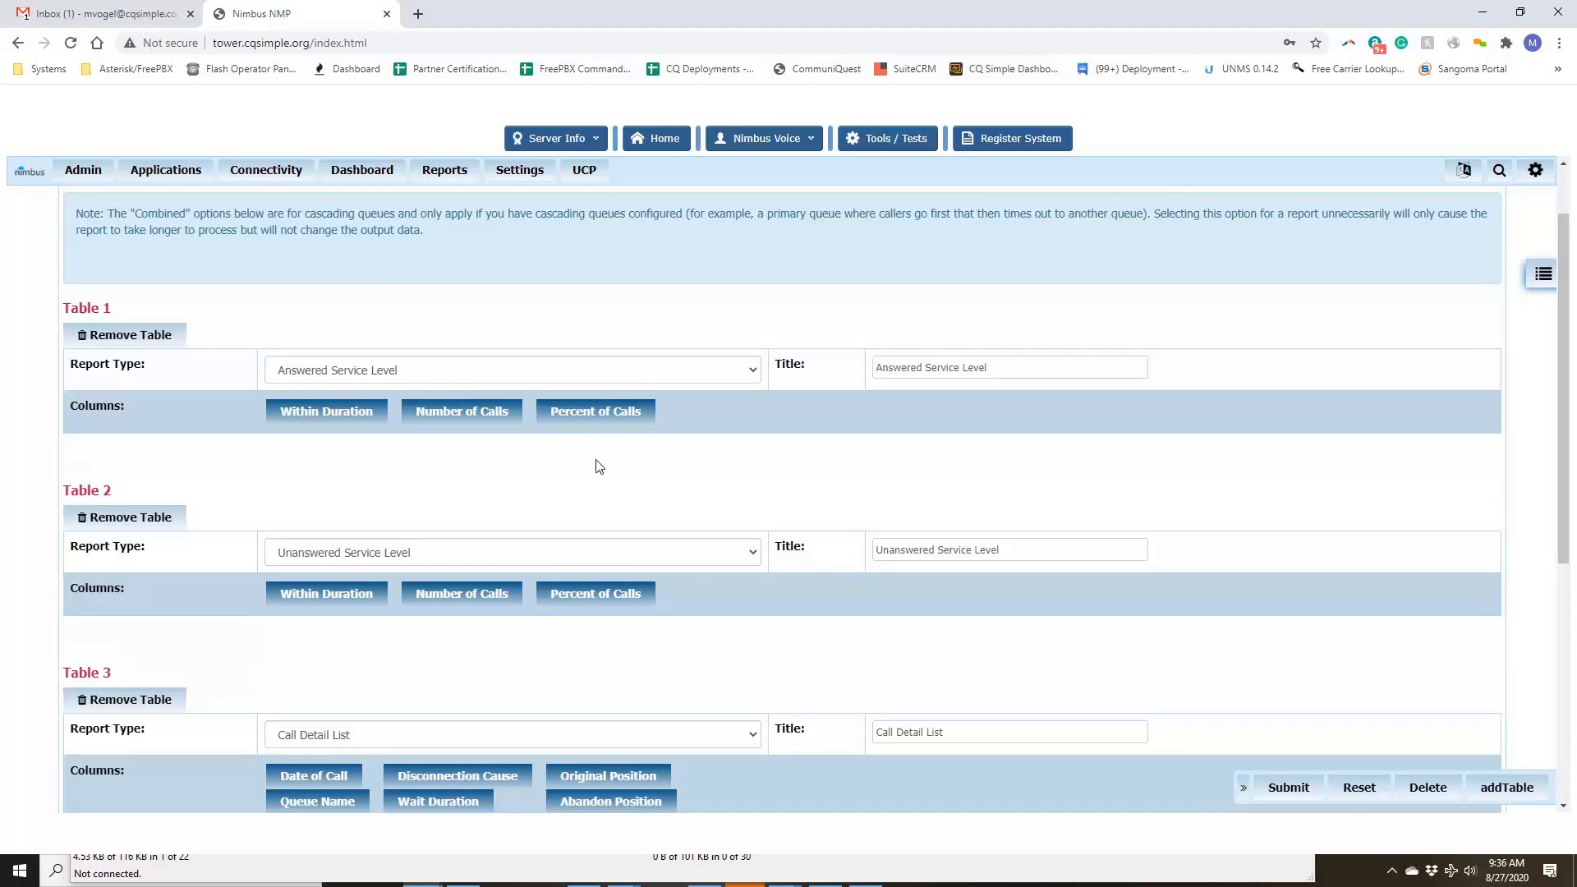
scroll(594, 461, "down", 1)
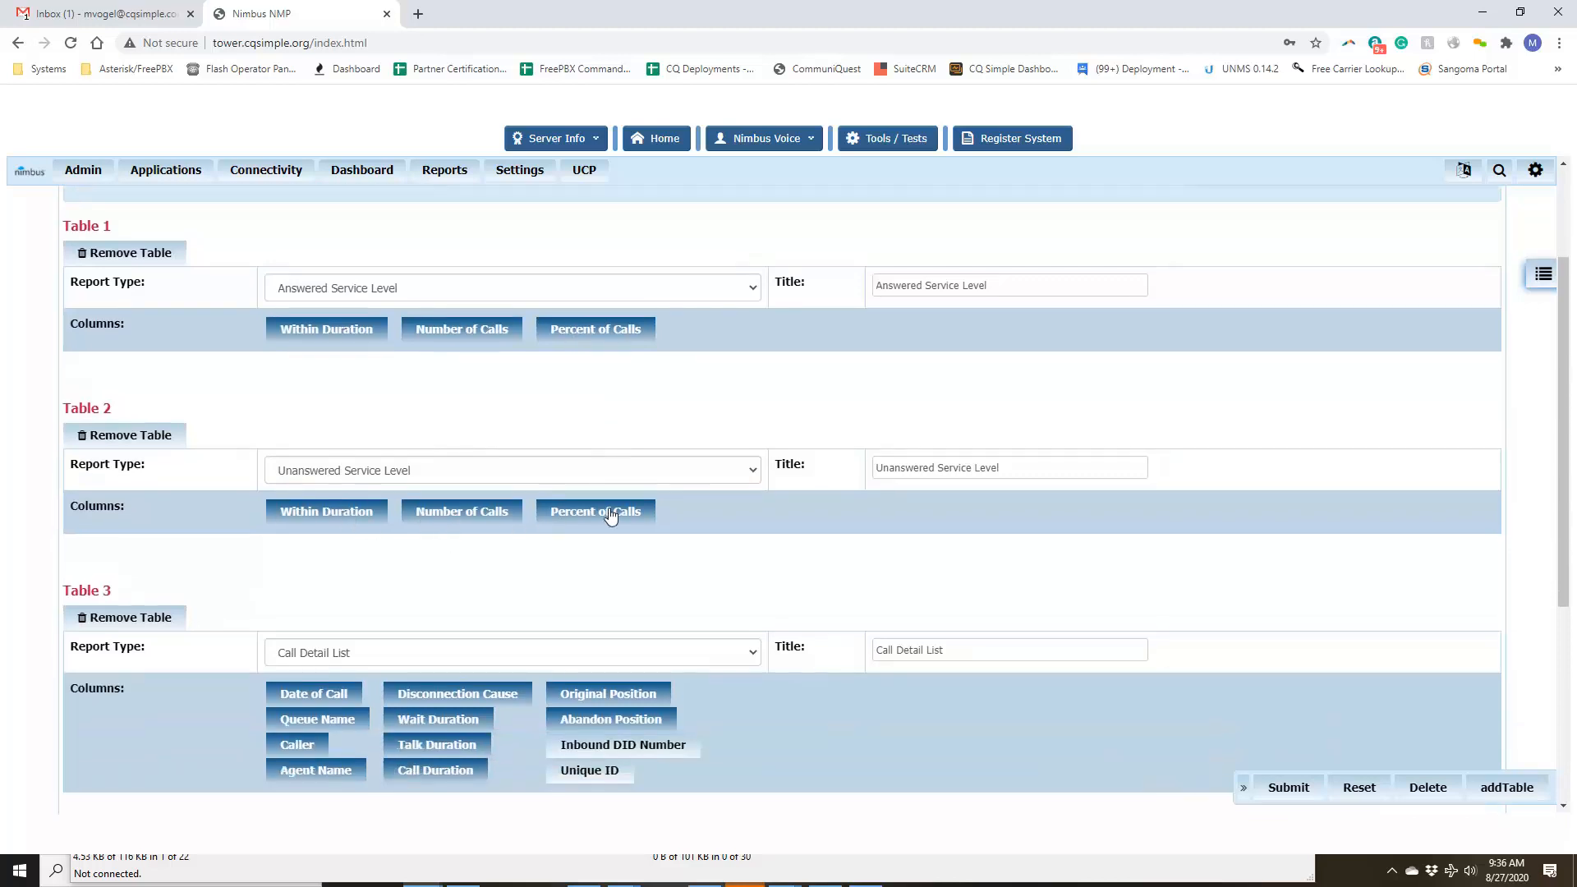
scroll(608, 514, "down", 2)
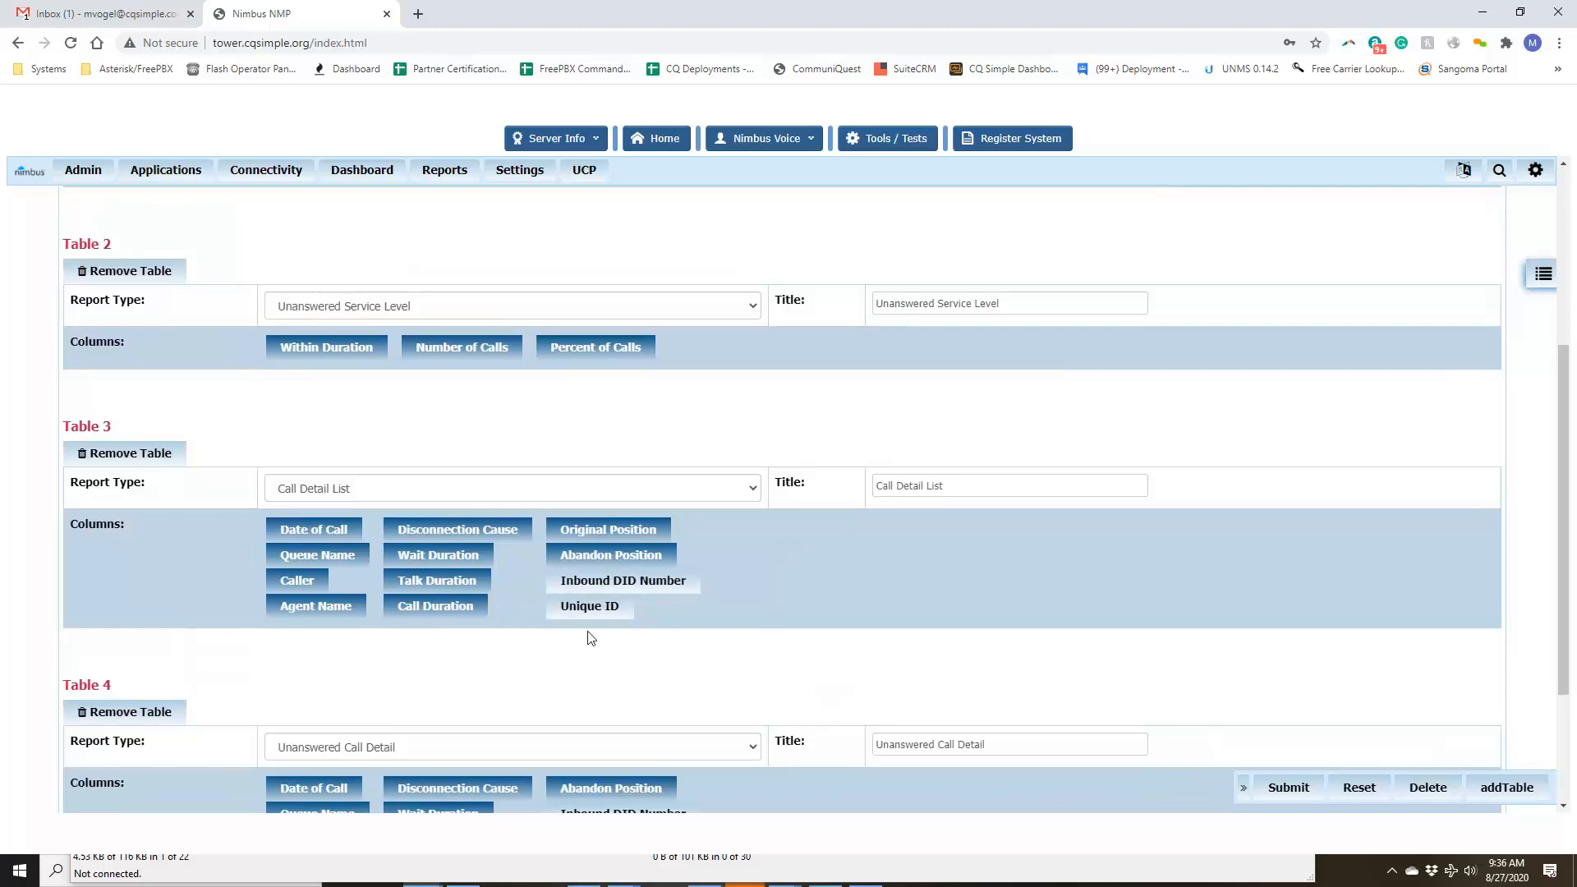
left_click(613, 535)
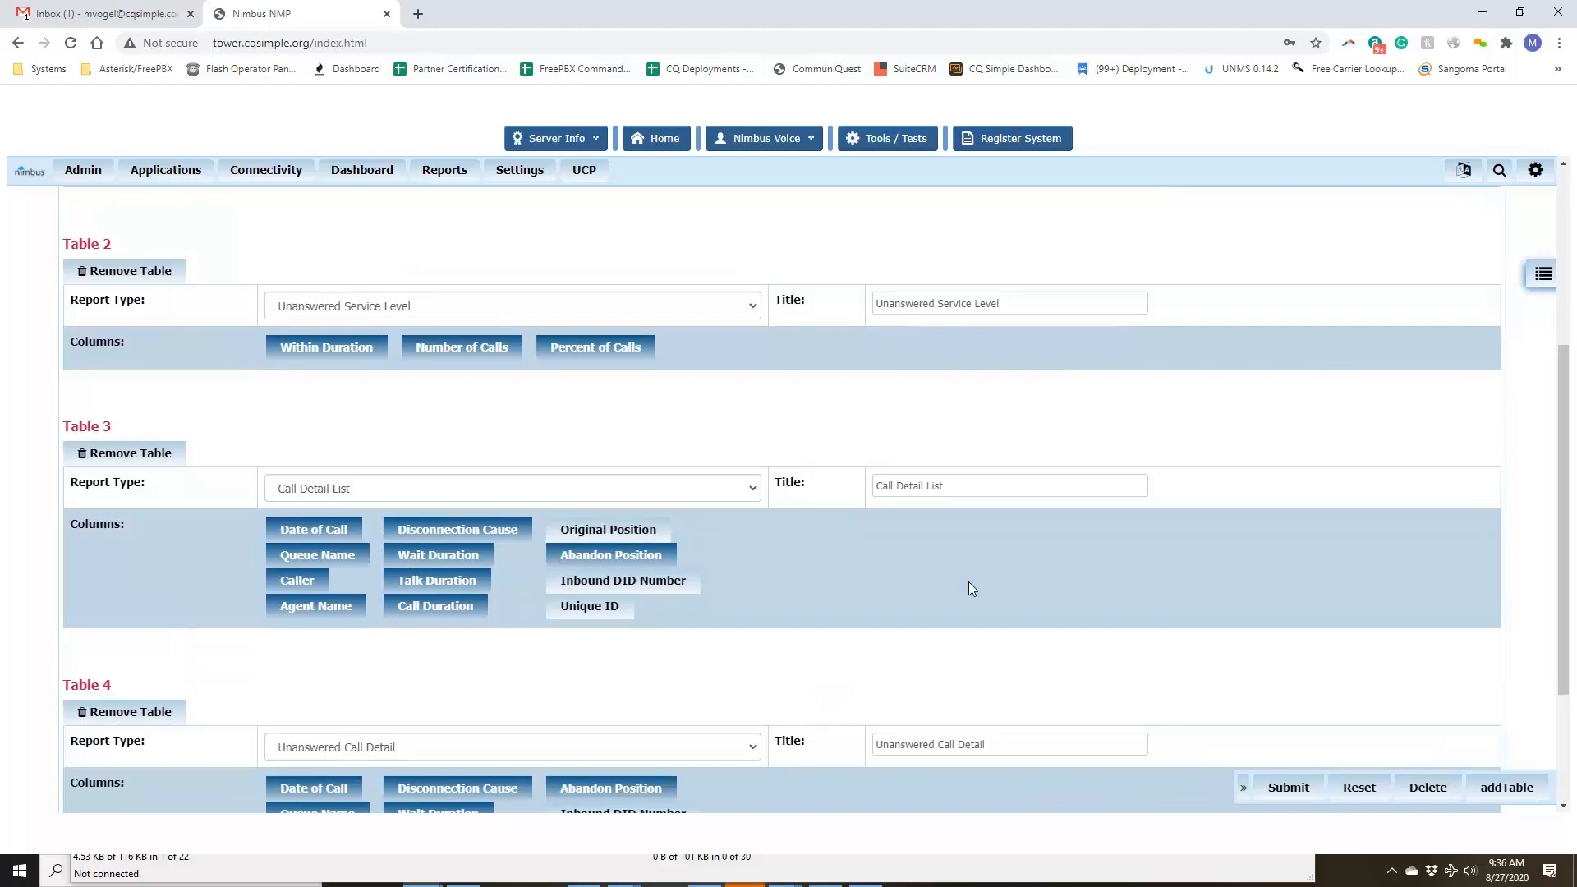
left_click(662, 534)
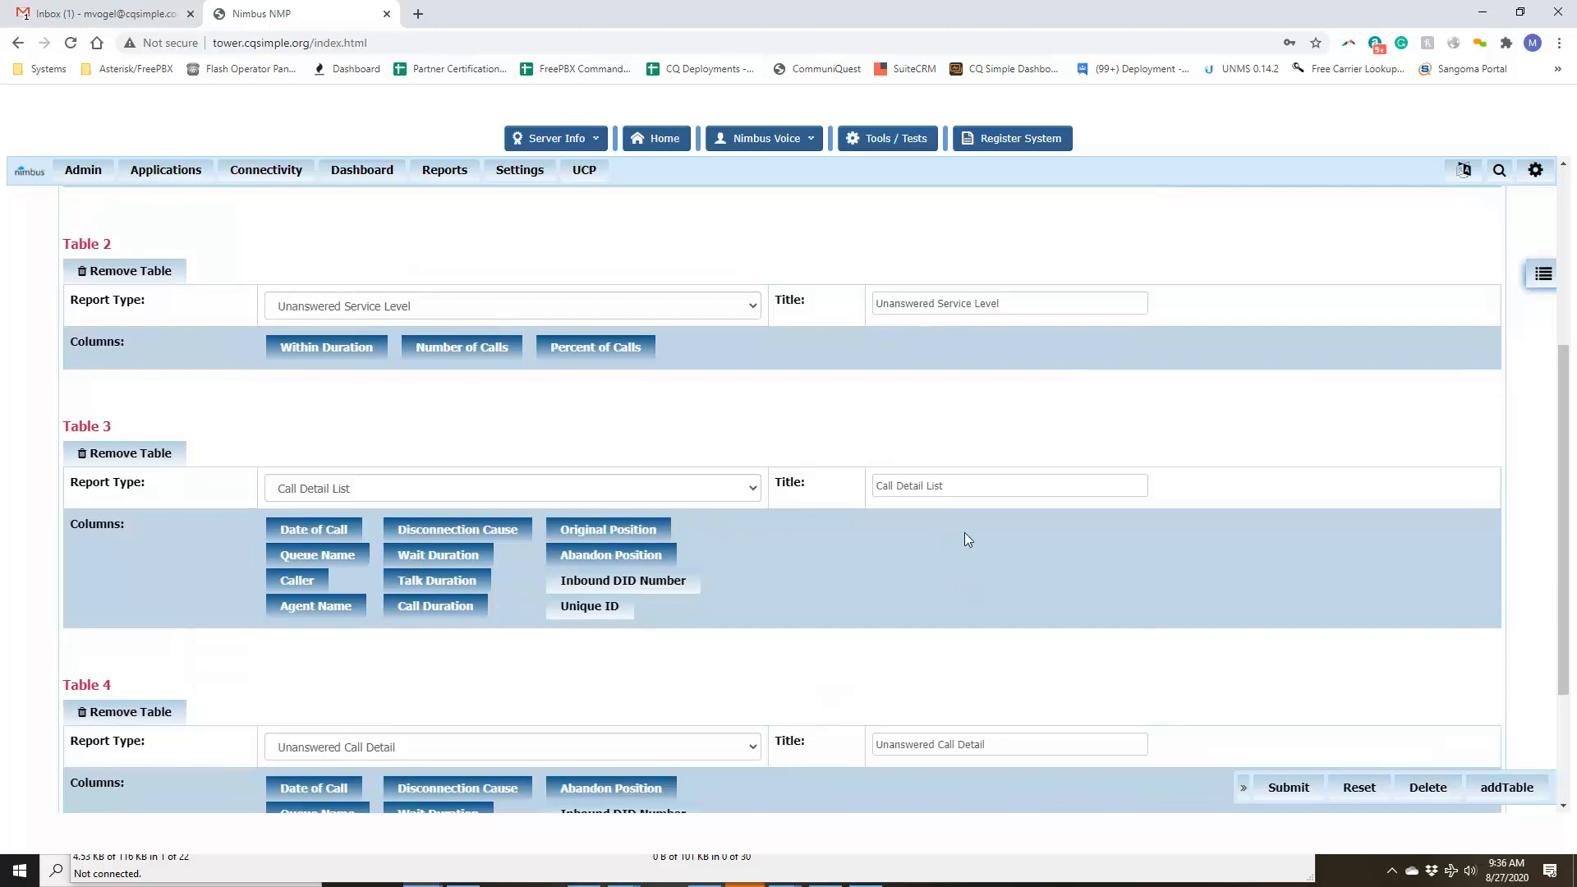
Step: Add a fifth table with the Agent Availability Detail report type to the cq test template and submit the template
scroll(964, 532, "down", 3)
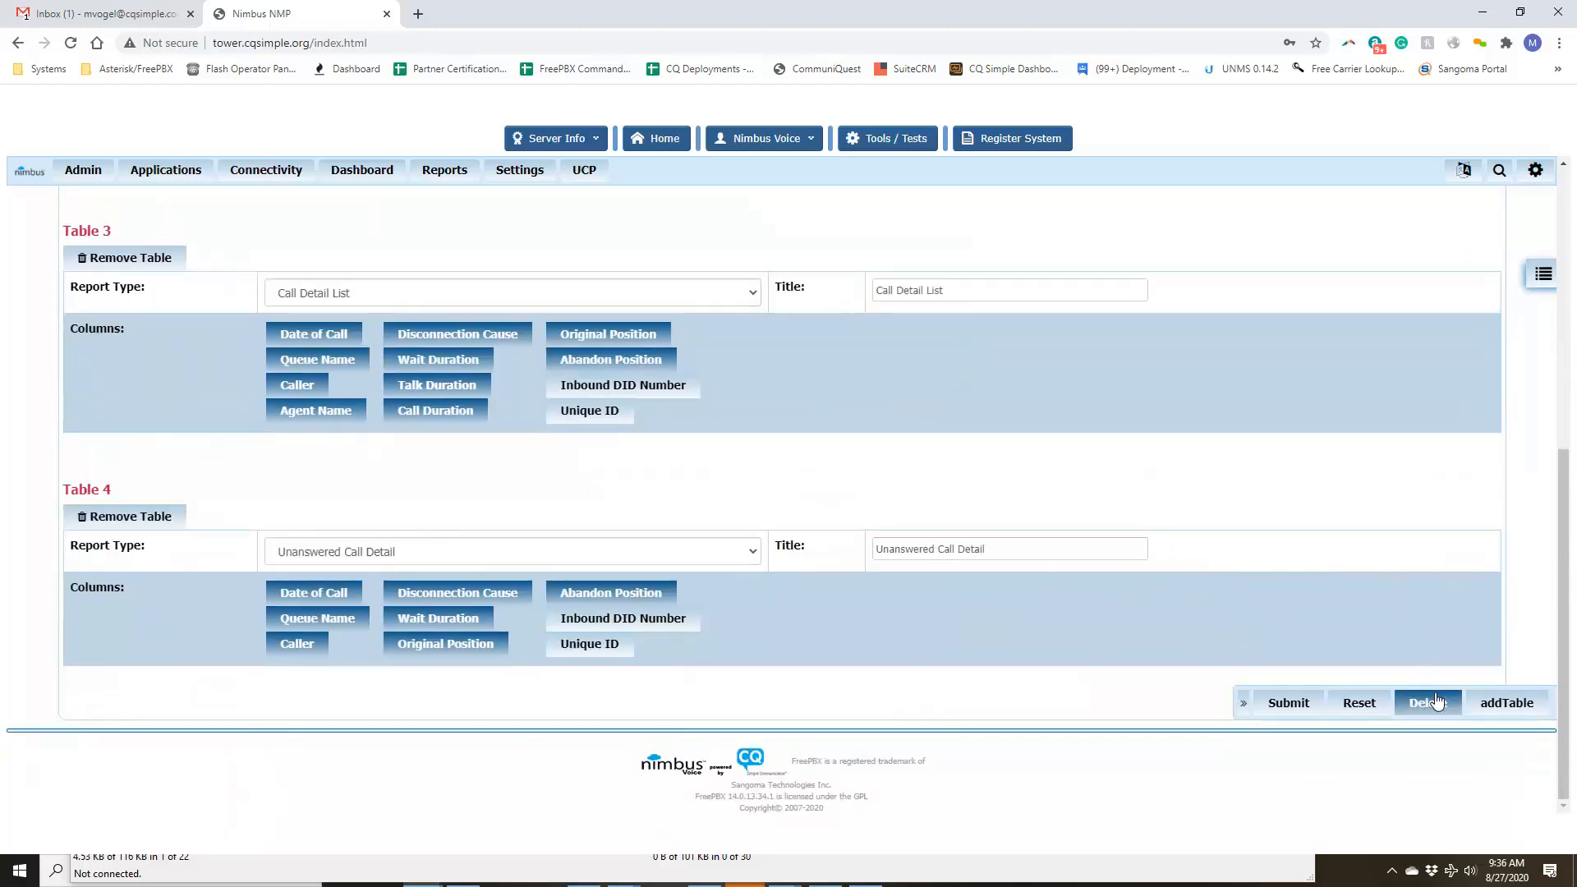
left_click(1525, 716)
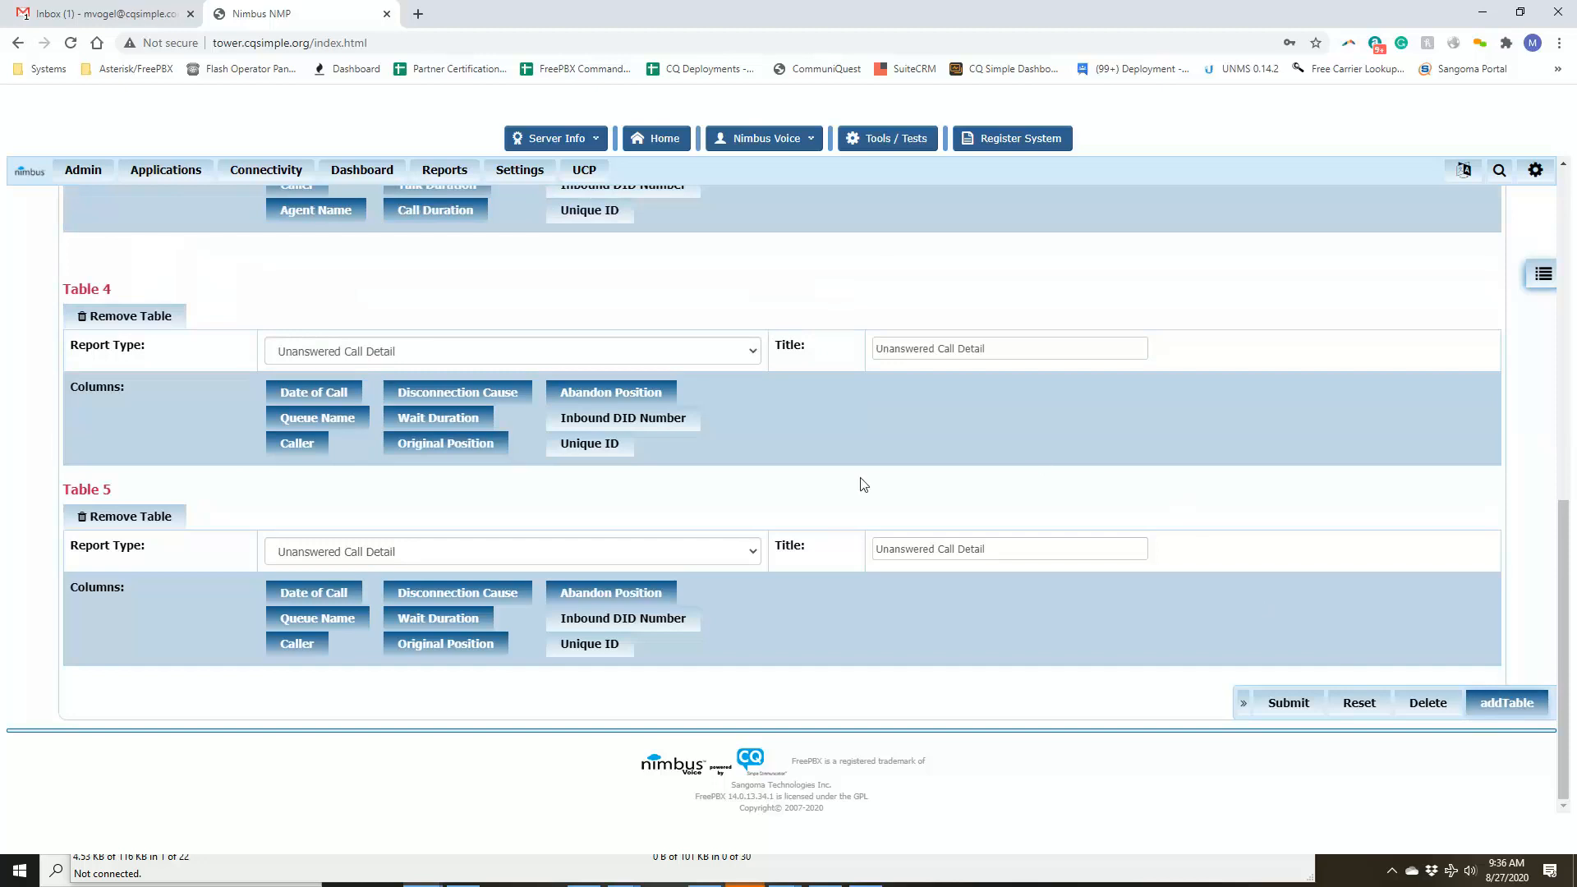
left_click(646, 553)
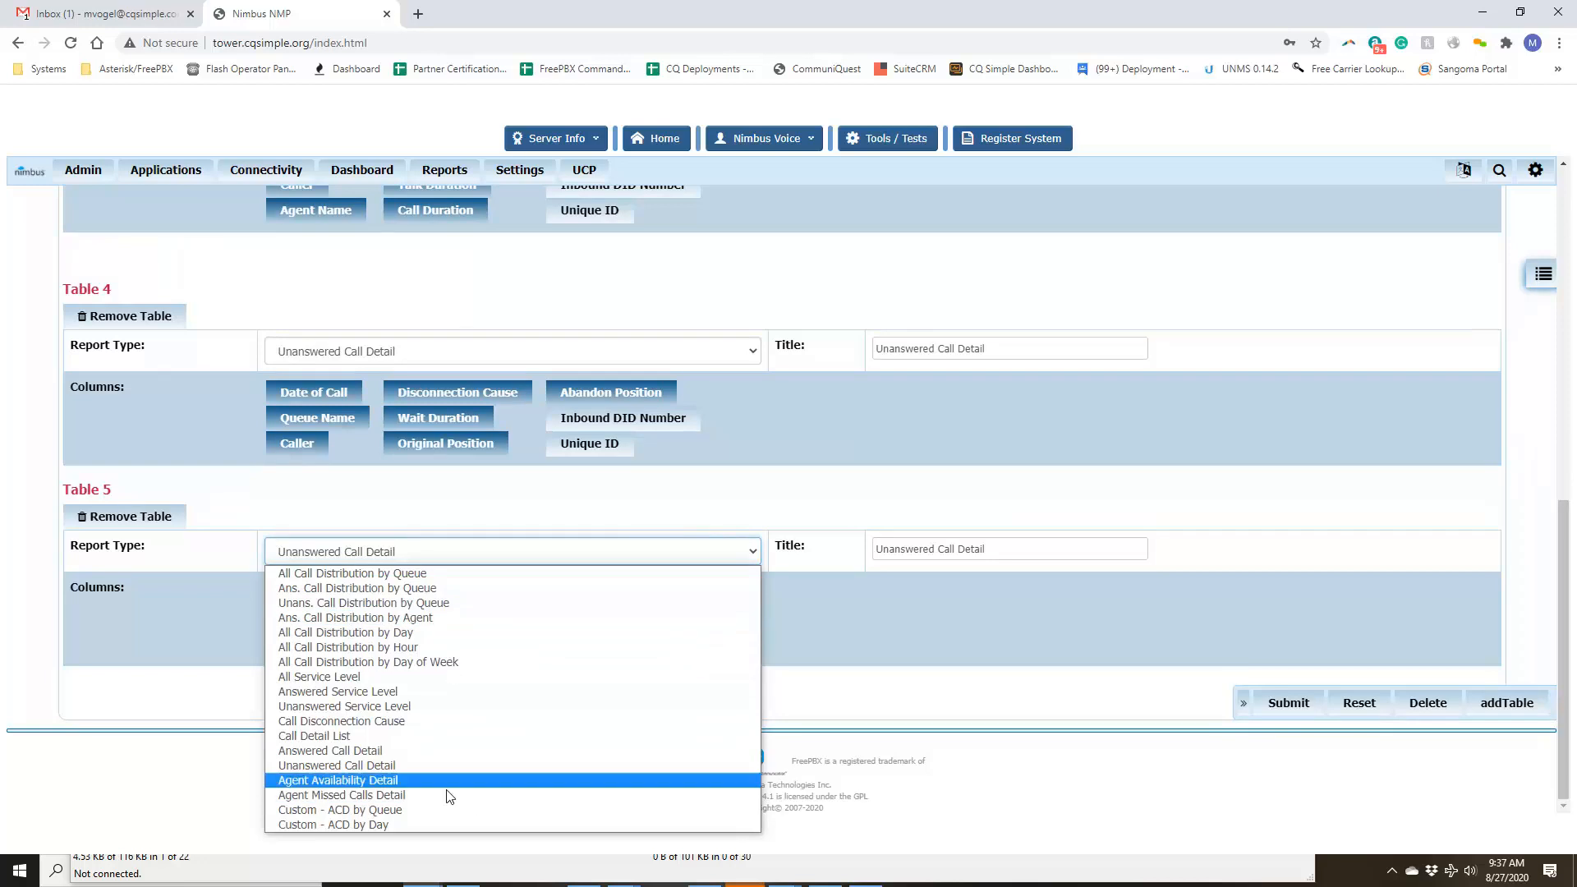
left_click(428, 781)
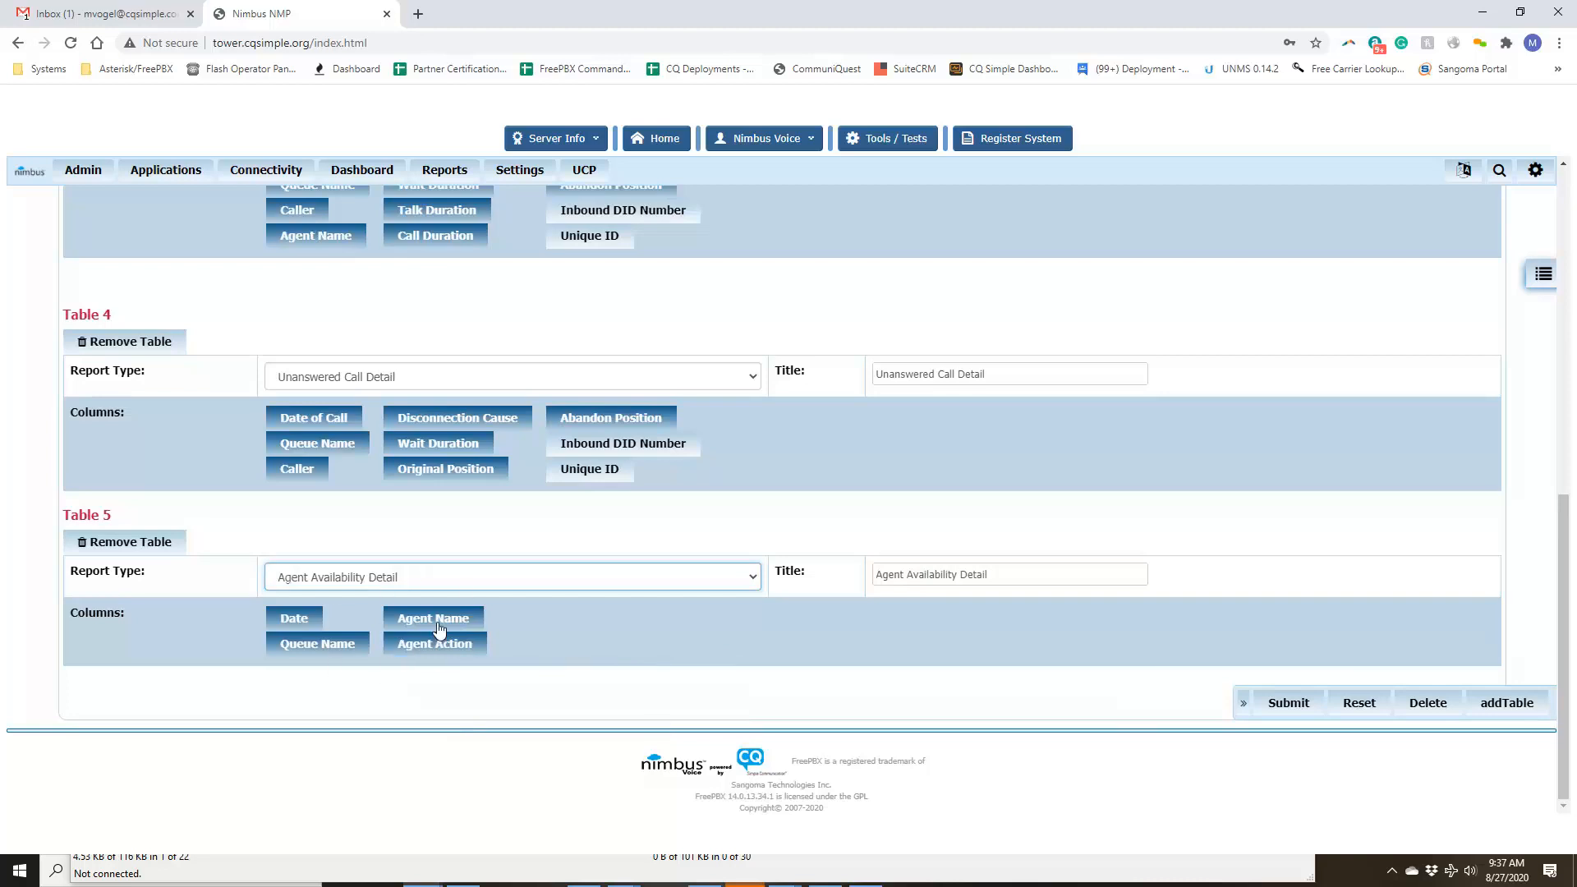
left_click(313, 648)
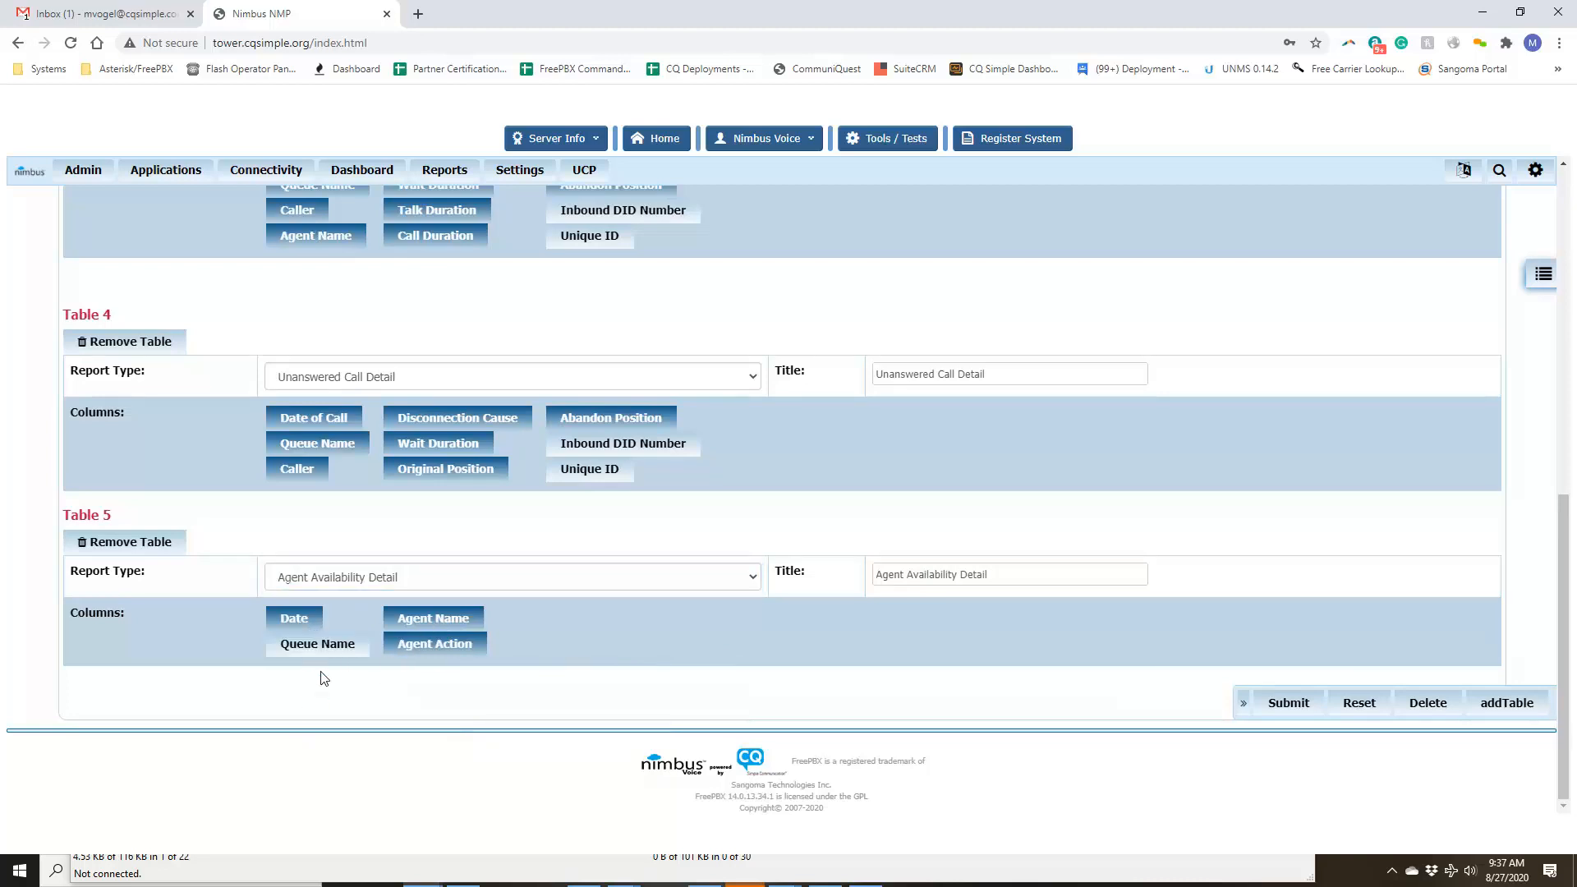
left_click(327, 646)
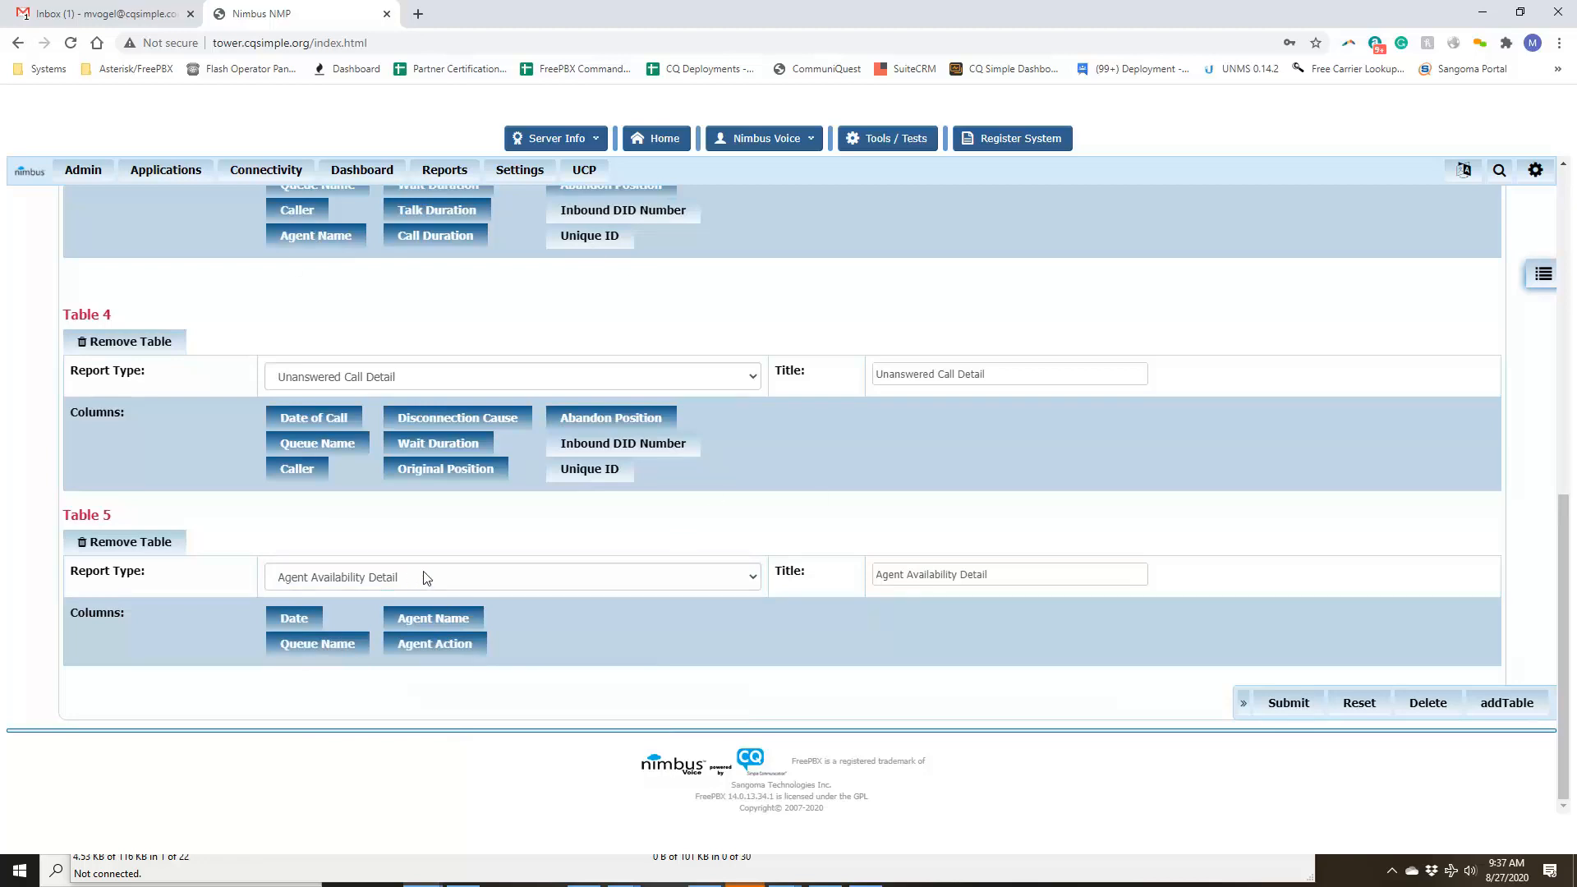
left_click(1292, 708)
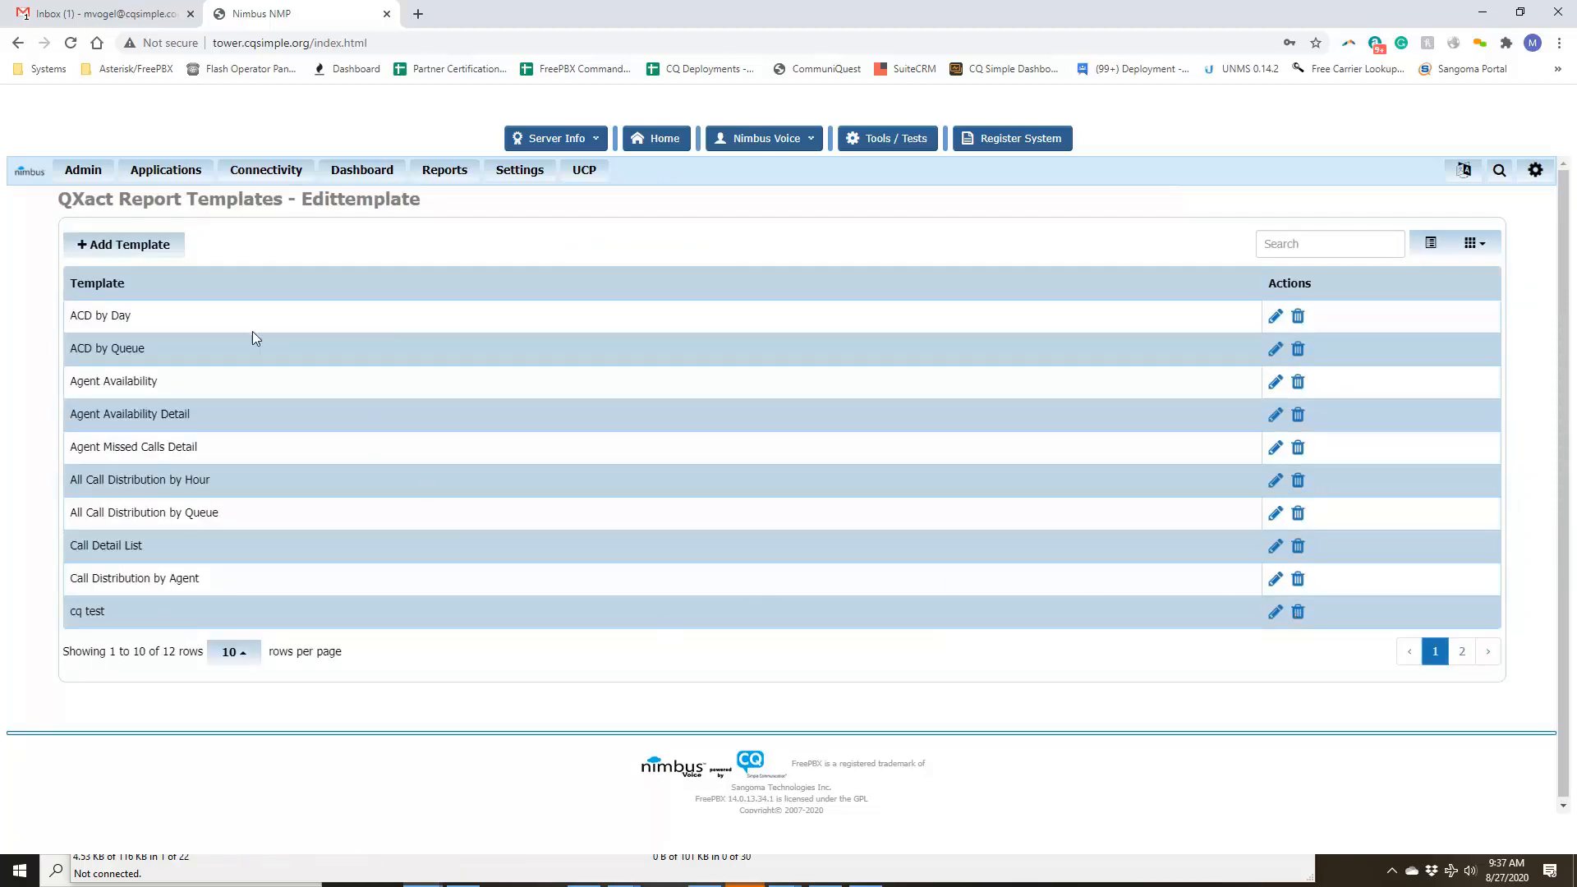
Step: Start a new report template named training and set Table 1's report type to All Service Level
left_click(124, 245)
left_click(526, 240)
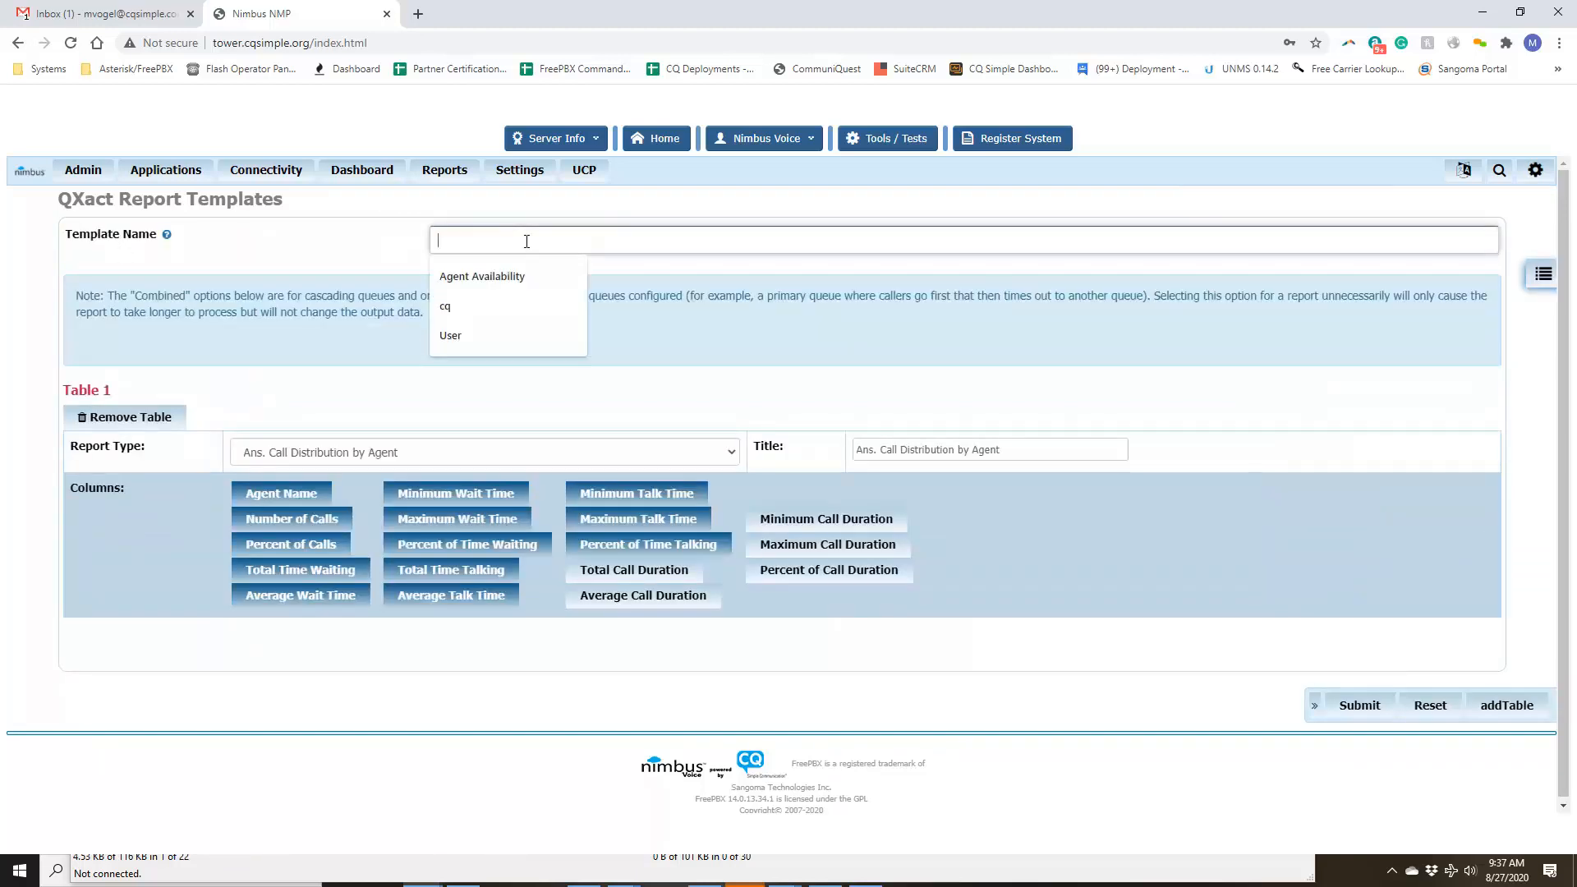
type("training")
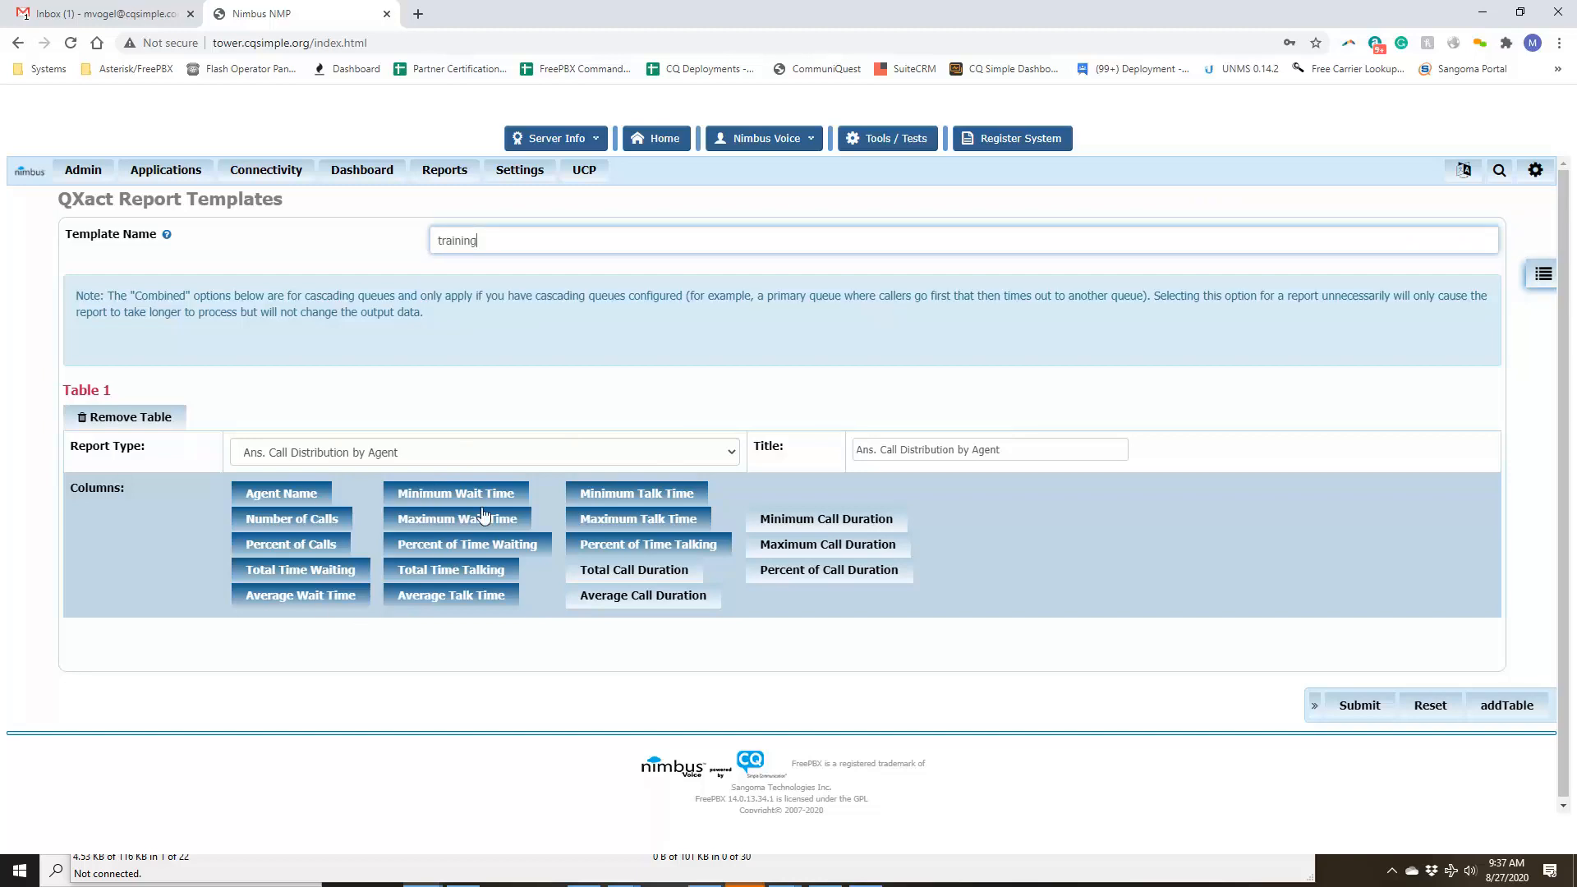
left_click(702, 454)
left_click(538, 533)
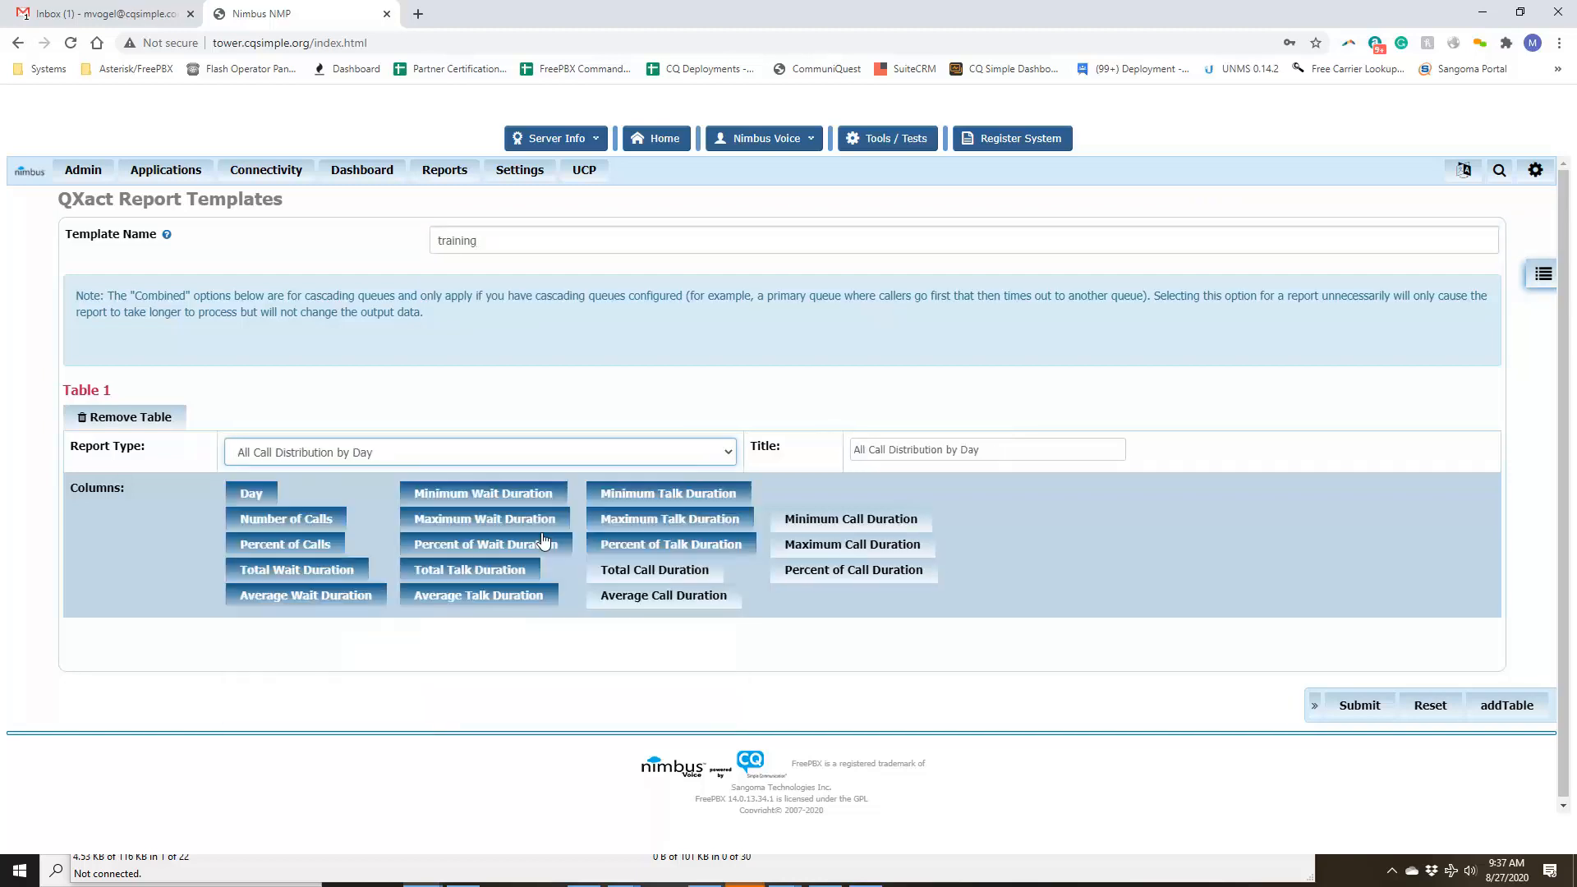
left_click(618, 462)
left_click(472, 579)
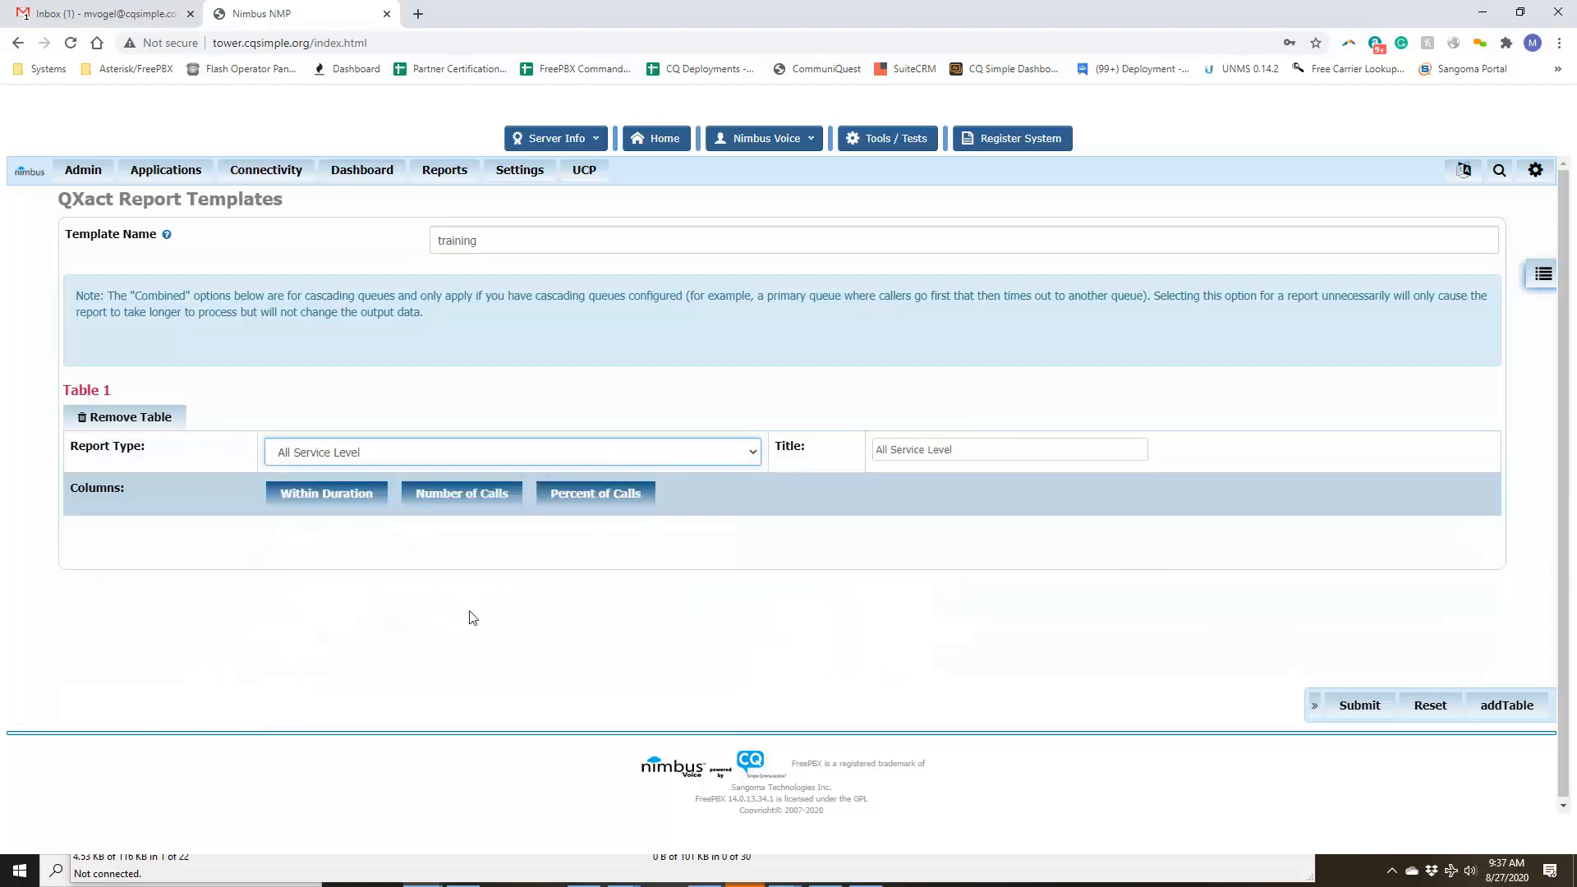
Step: Add a second table to the training template and try Call Disconnection Cause and All Call Distribution by Day of Week as its report type
left_click(1511, 704)
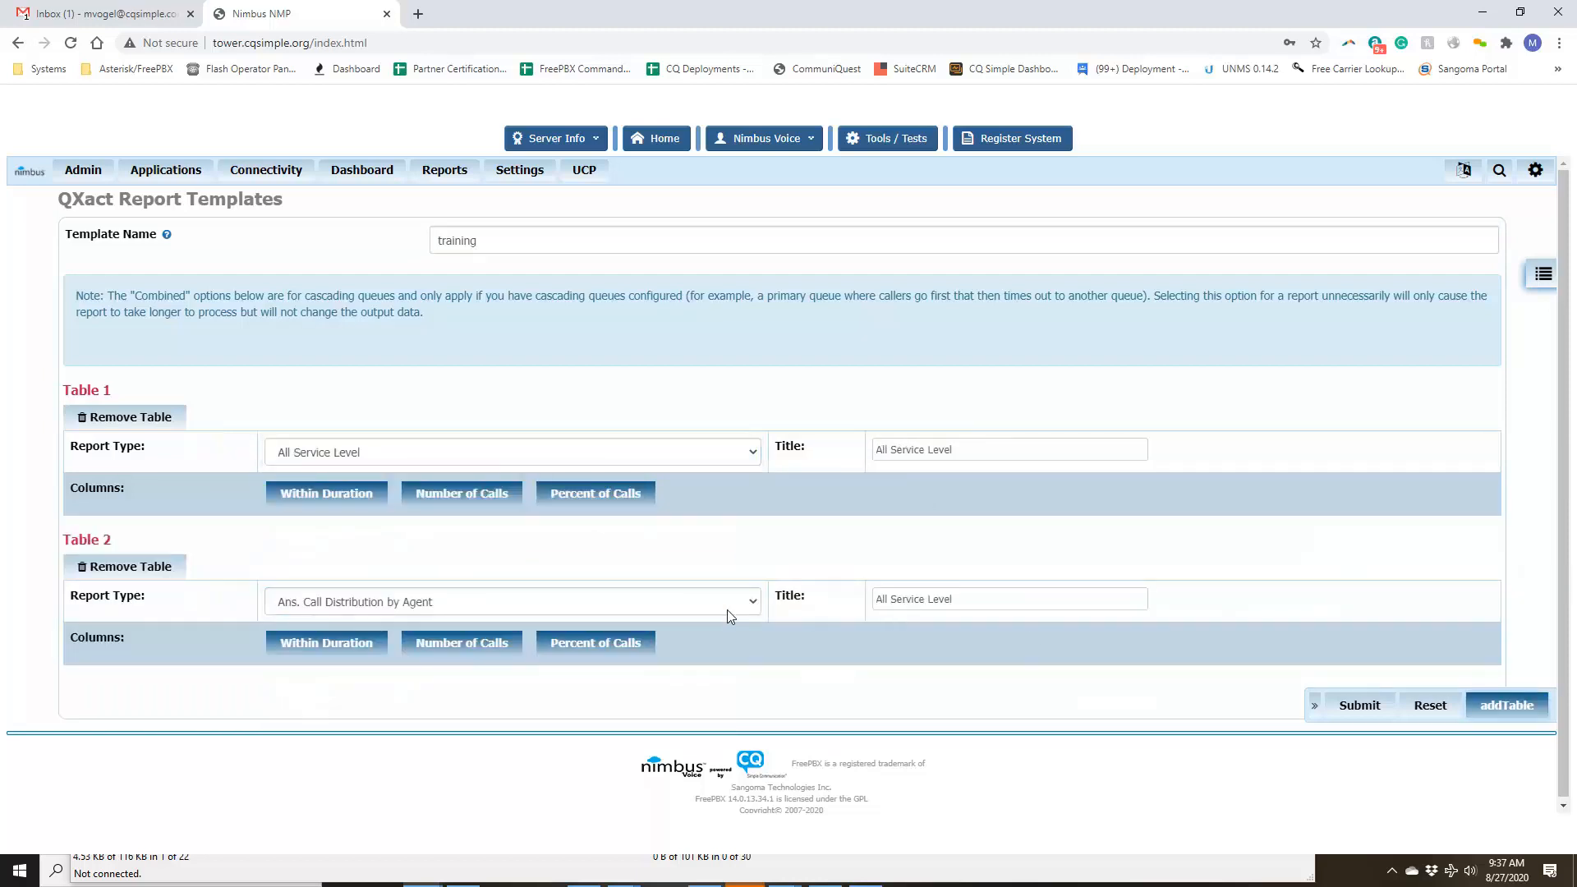
left_click(526, 610)
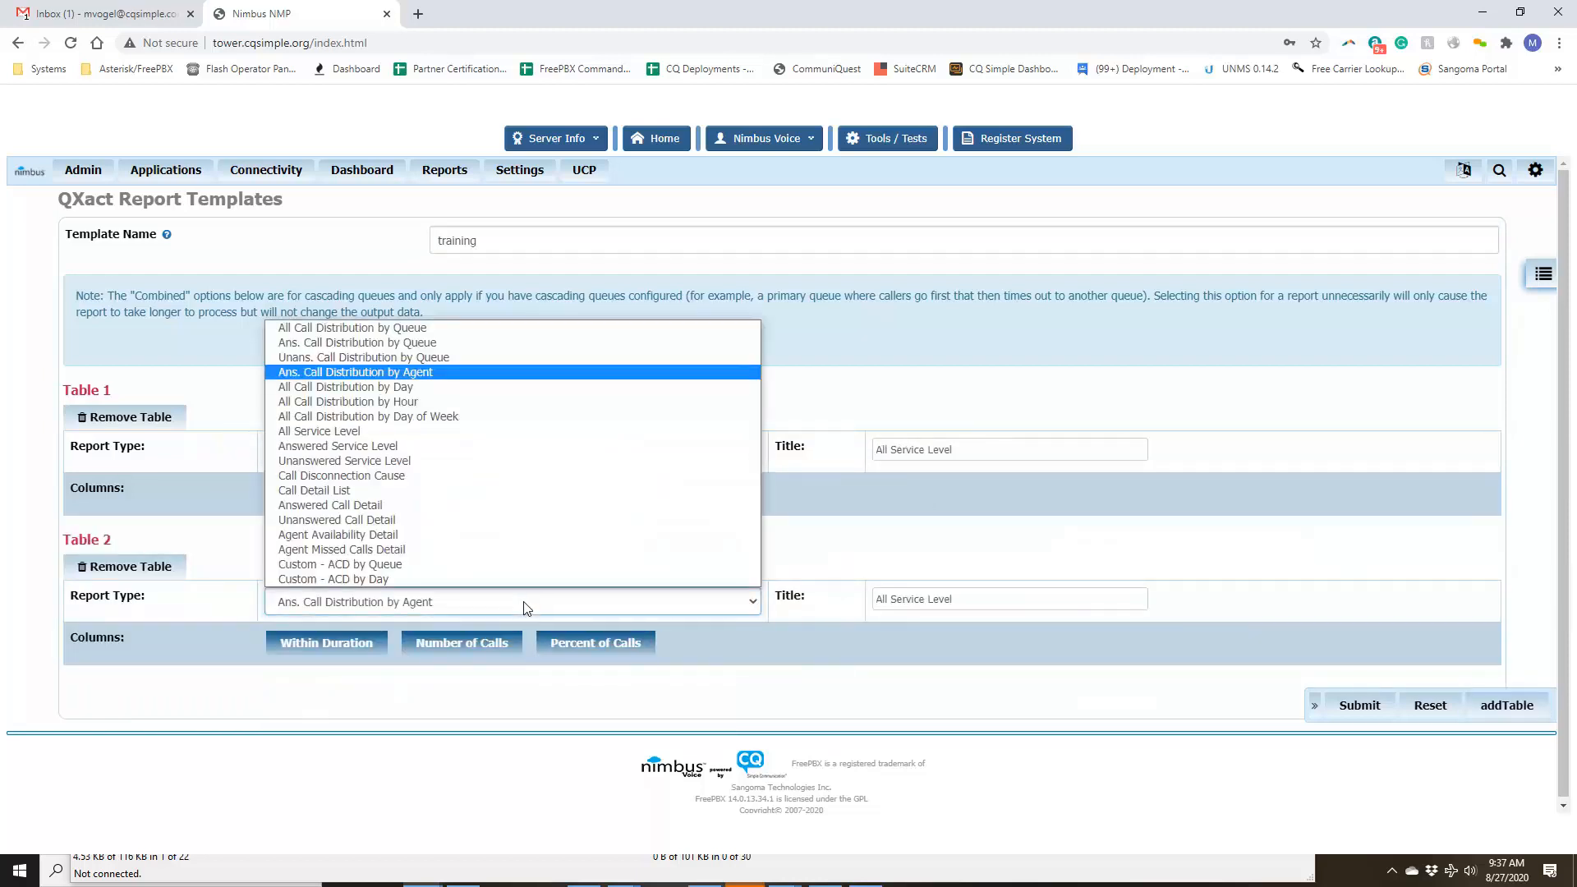
left_click(504, 476)
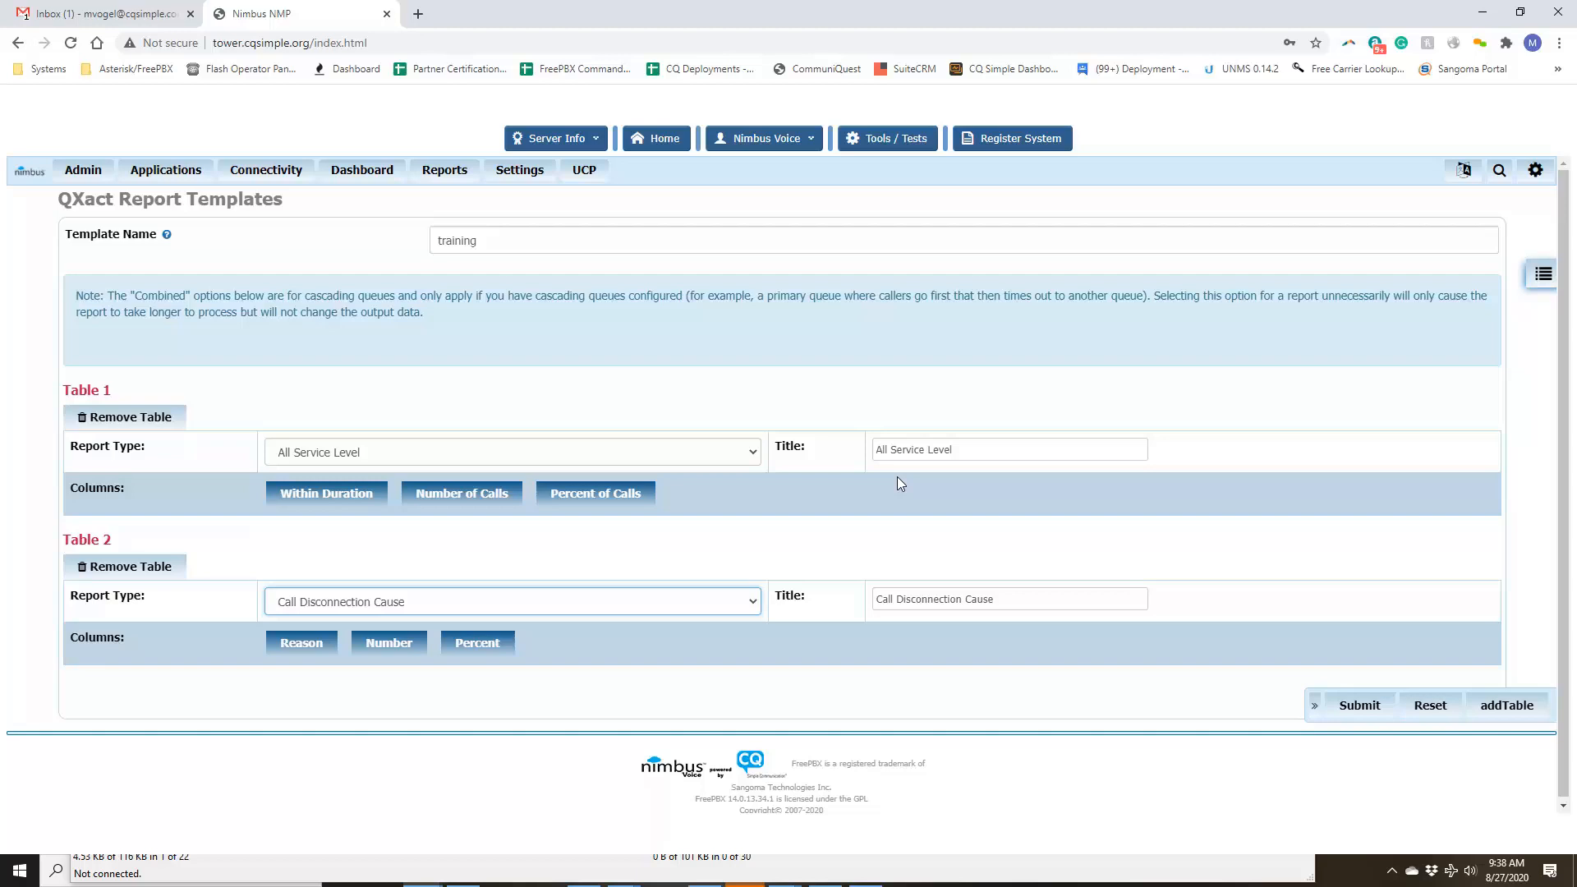
left_click(730, 604)
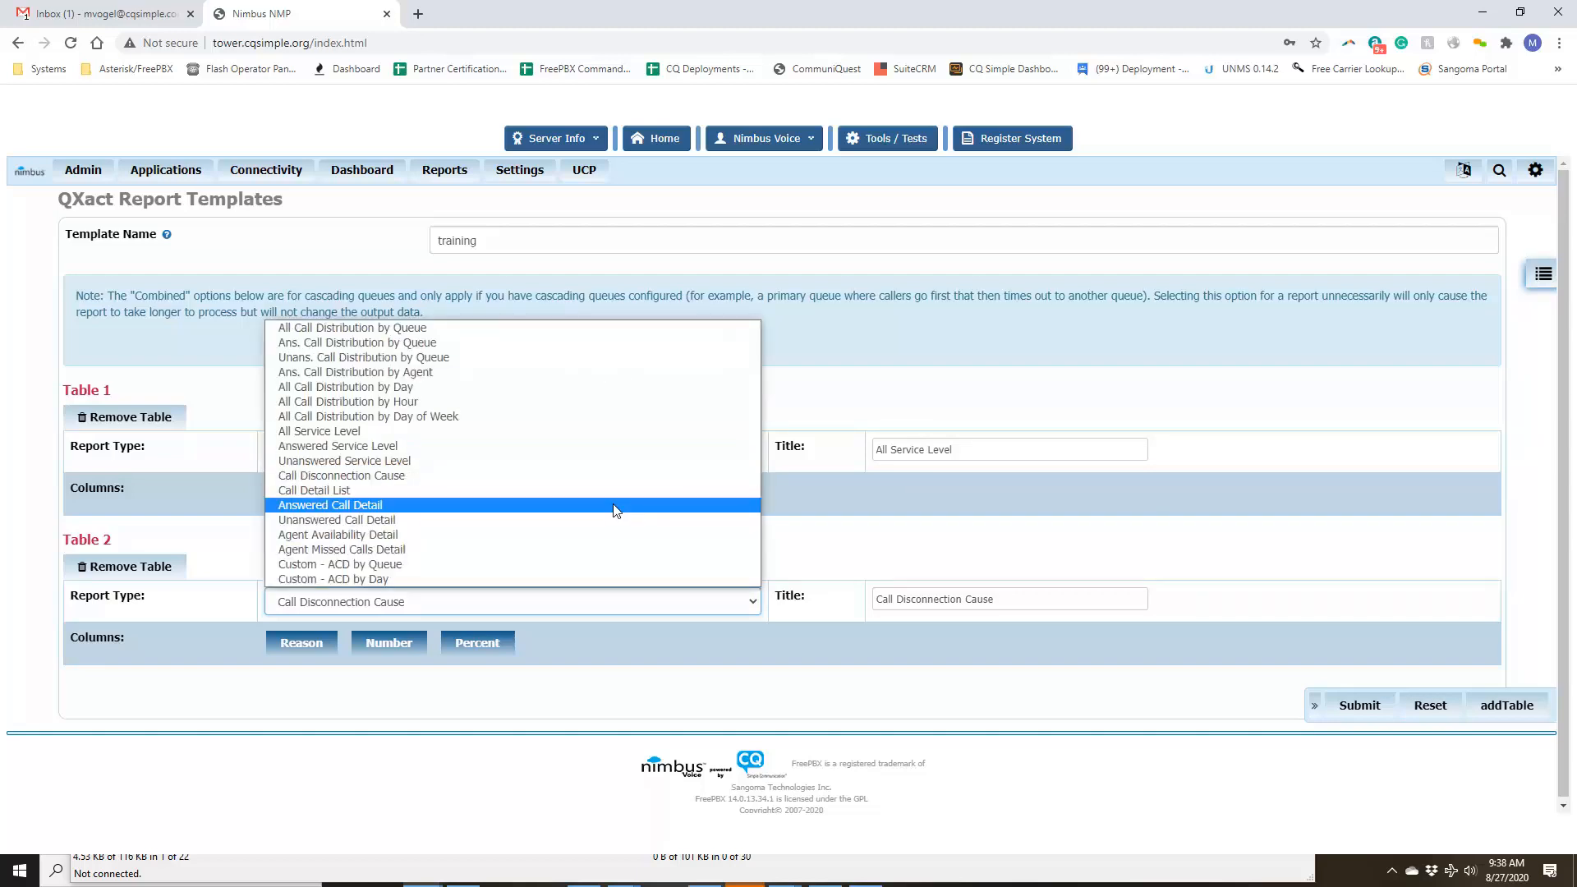
left_click(625, 417)
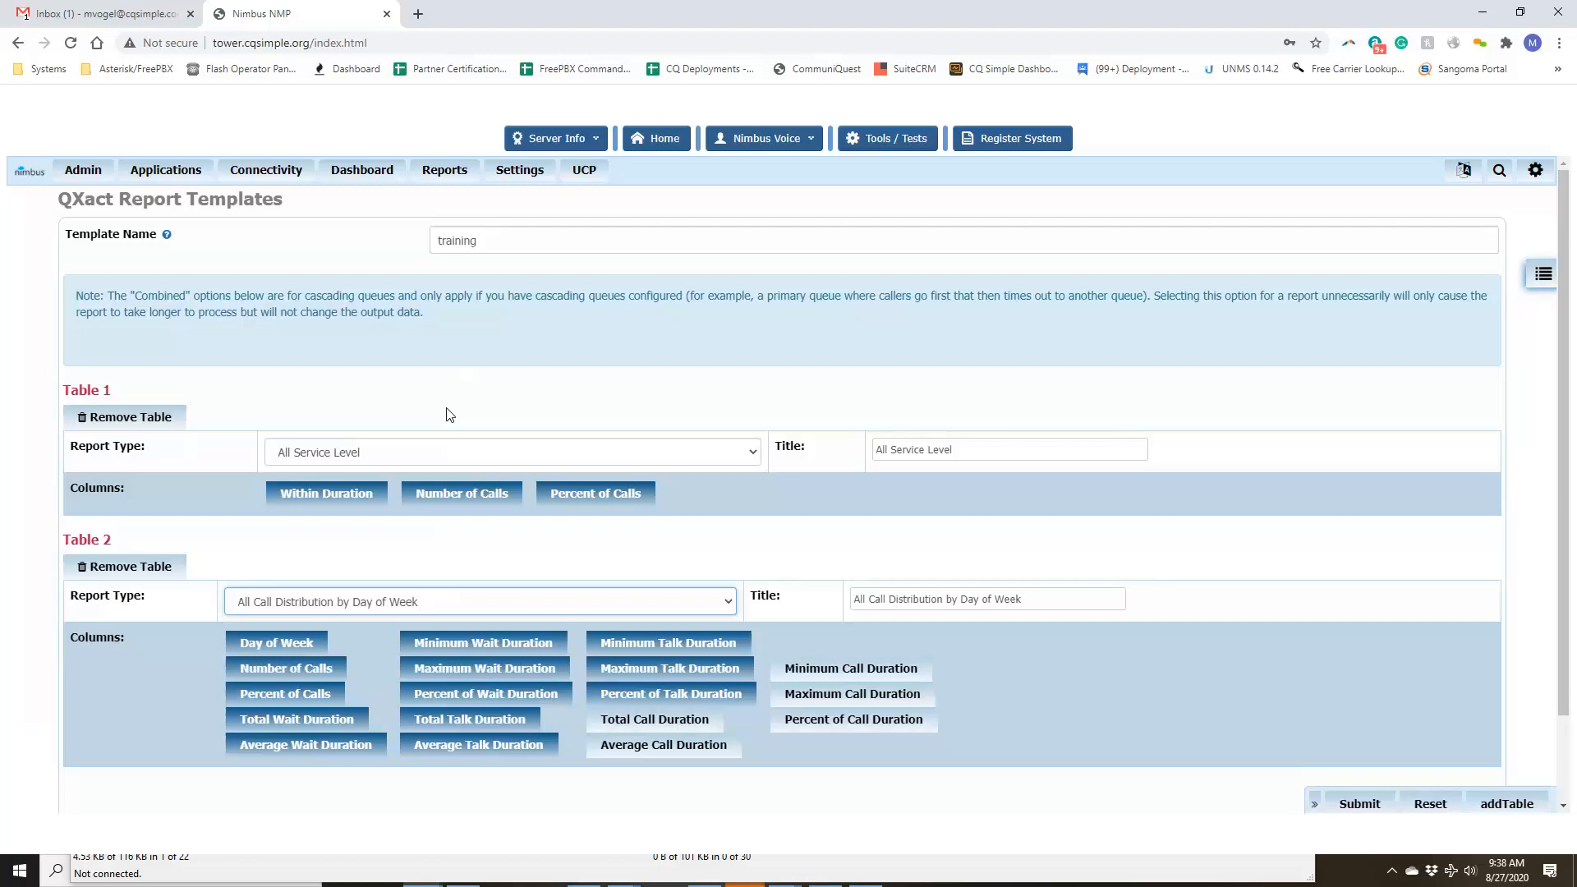
Step: Leave the new template and open the Queue Reporting page
mouse_move(431, 178)
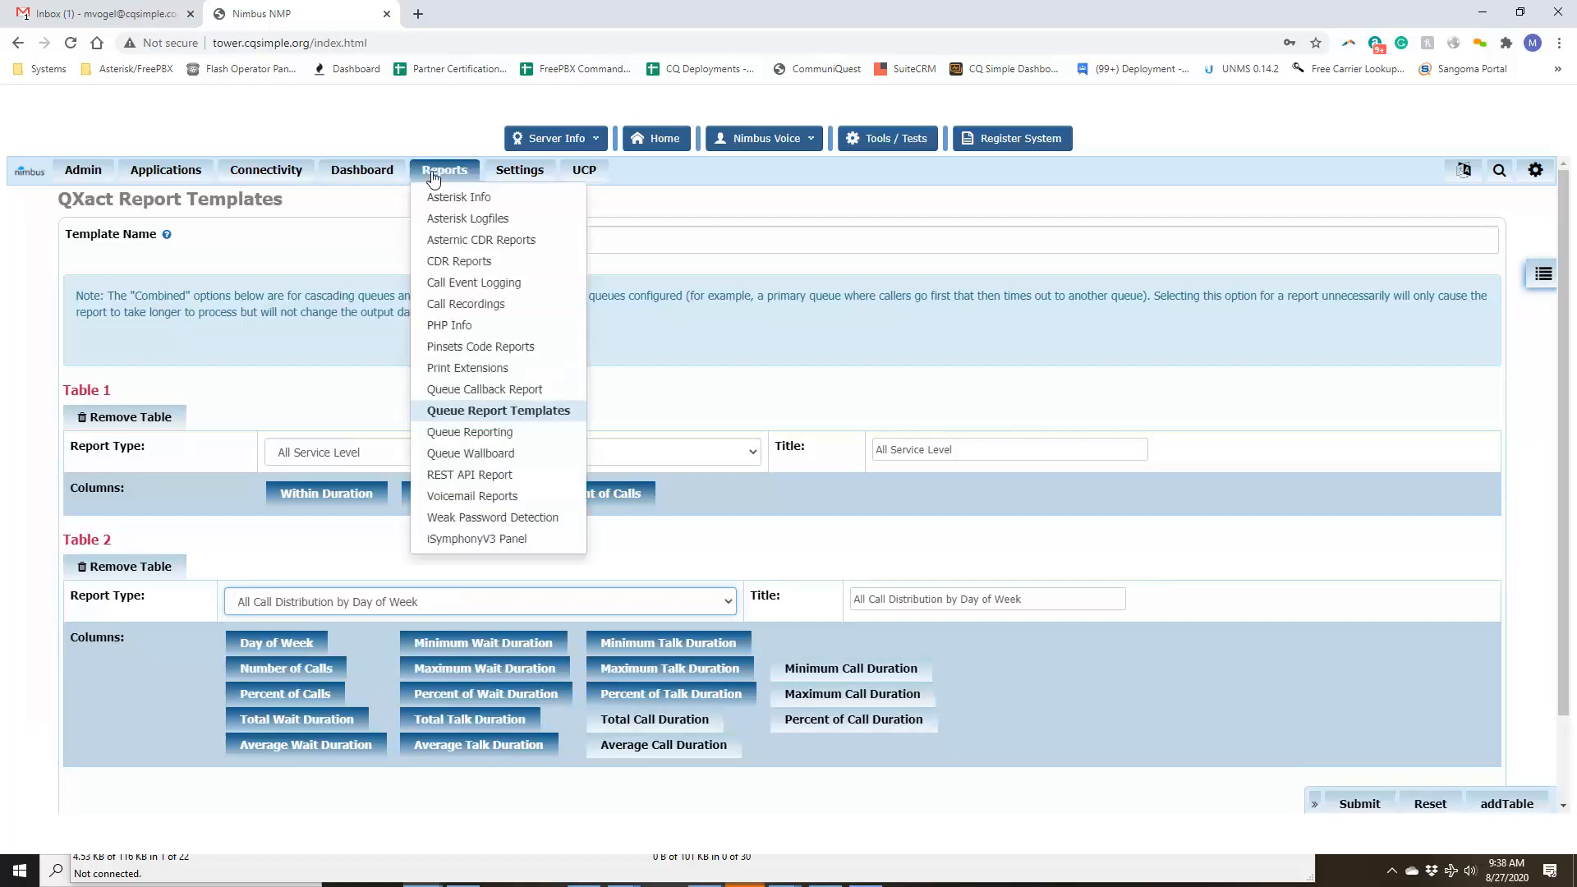
left_click(474, 437)
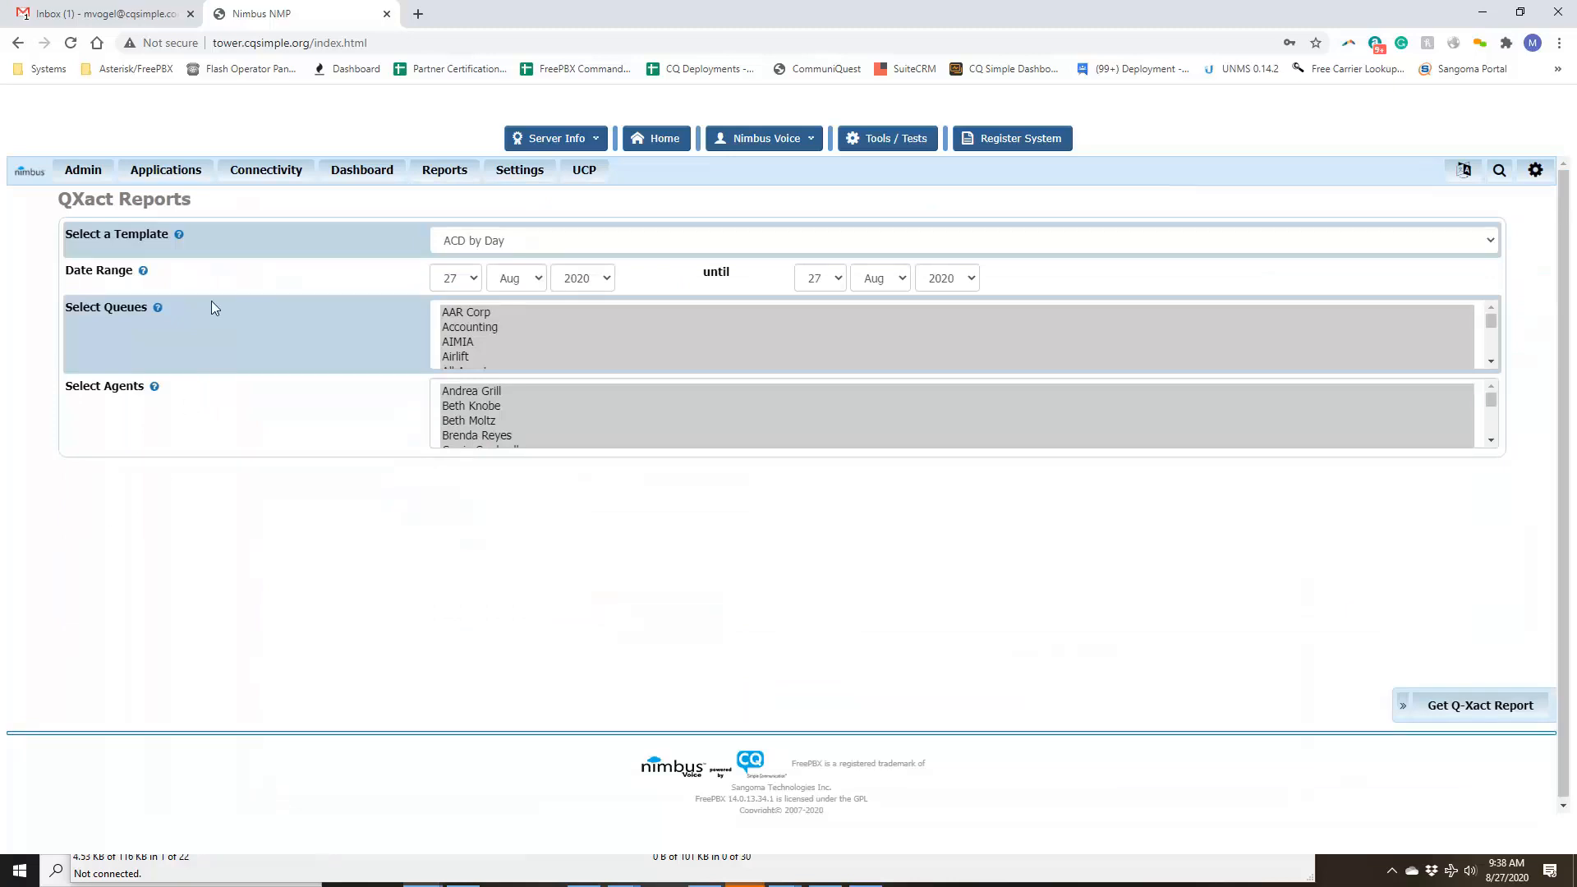
Step: Choose the cq test template for the report and set the date range to start on 1 Aug 2020
left_click(488, 244)
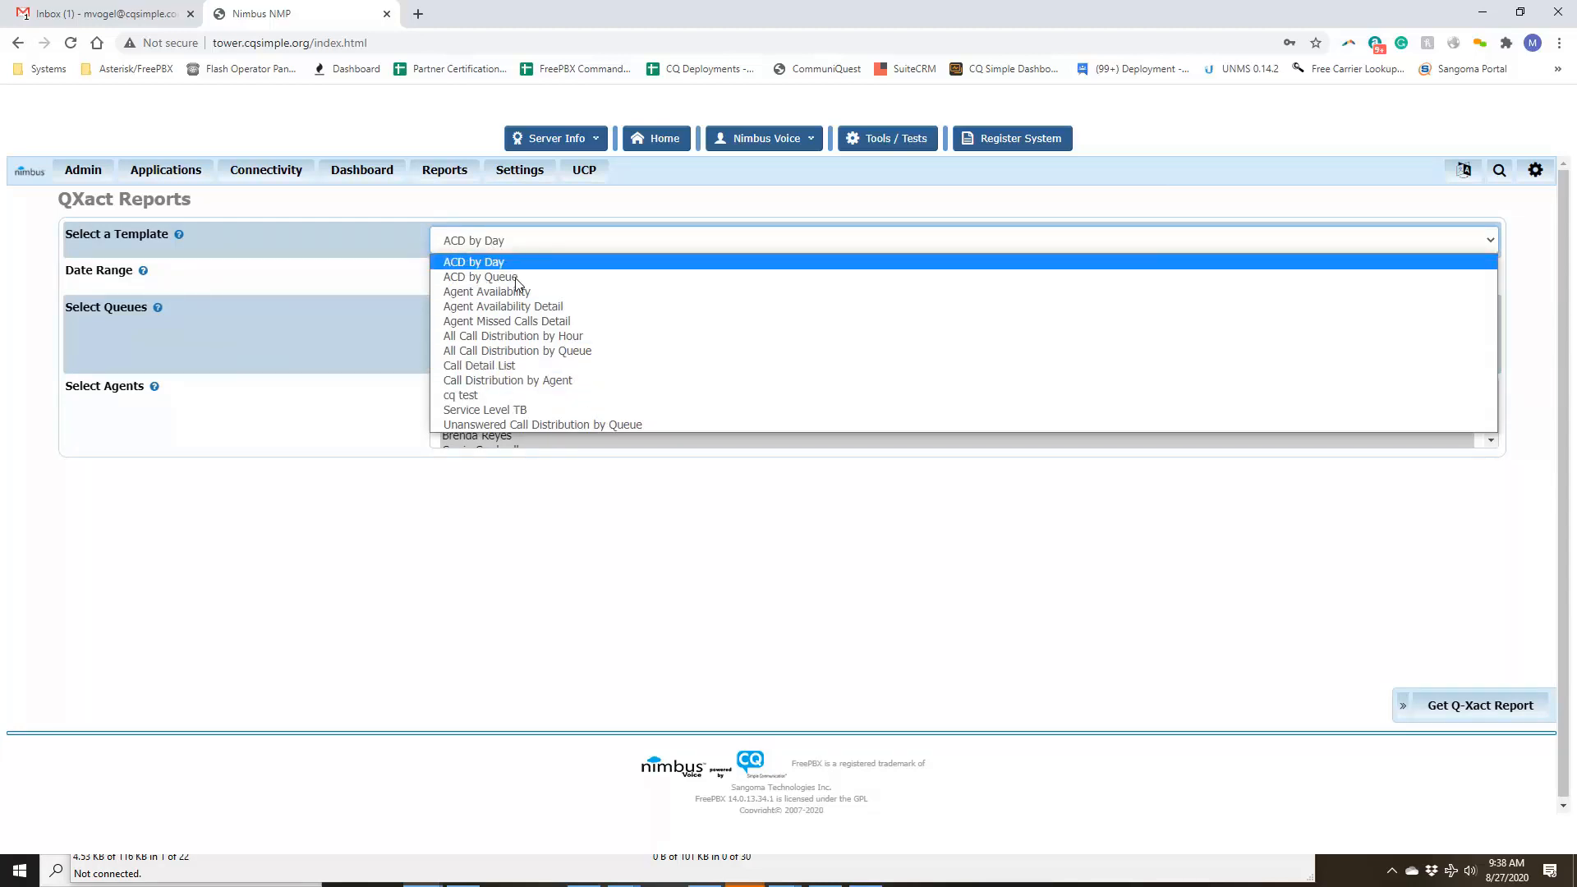
left_click(513, 395)
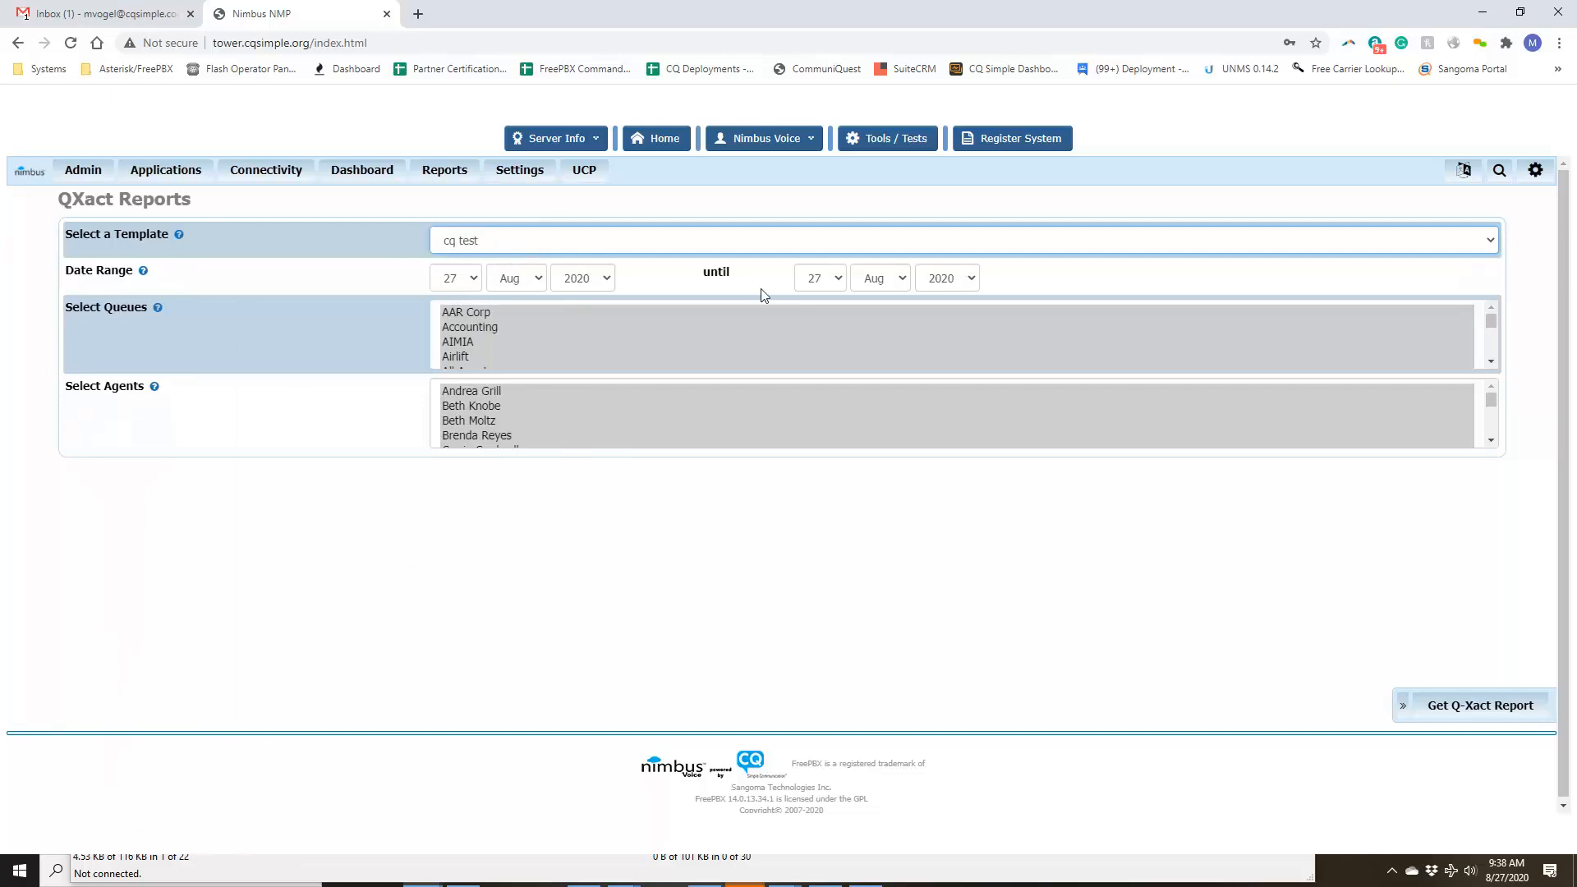
left_click(463, 283)
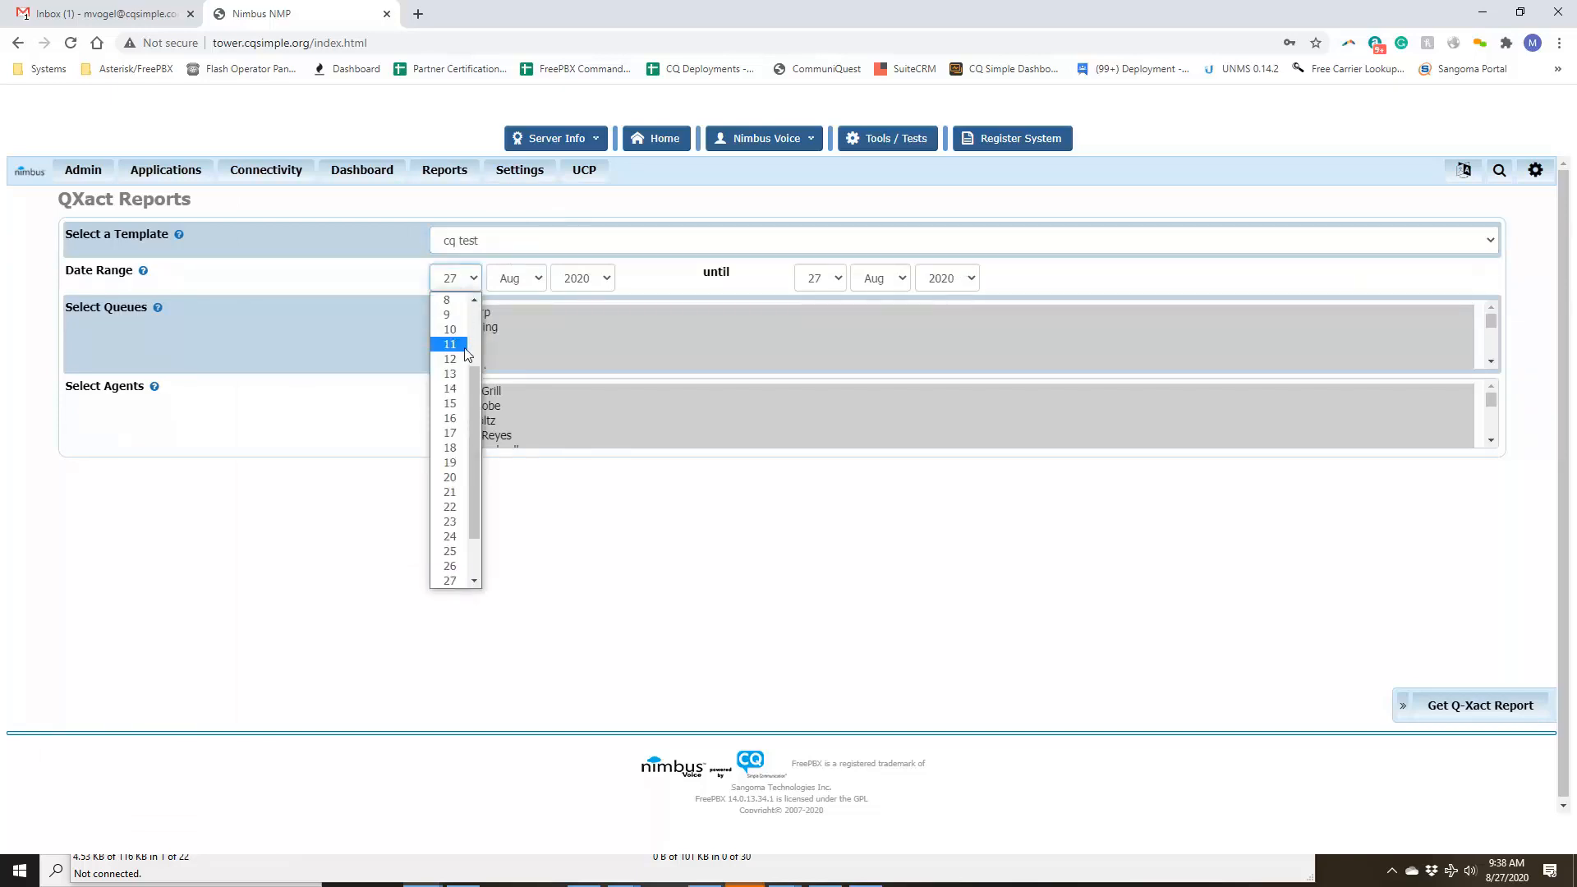
left_click_drag(474, 383, 475, 314)
left_click(449, 305)
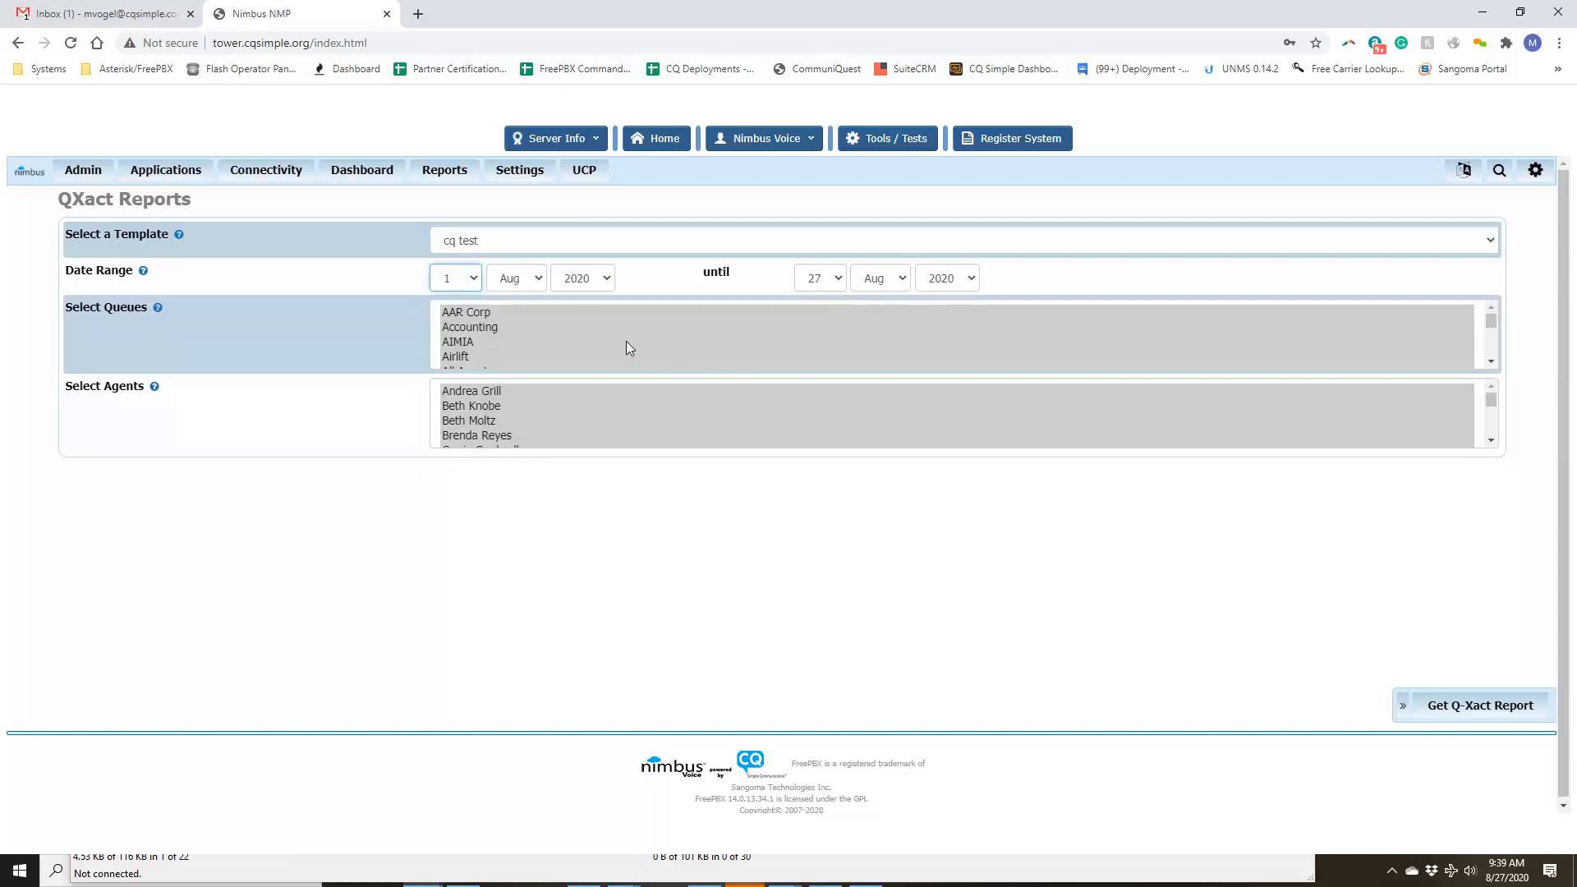
Step: Limit the report to the queues from Chief through VMI, keep all agents selected, and generate the report
scroll(608, 327, "down", 5)
scroll(609, 331, "up", 5)
scroll(511, 415, "down", 5)
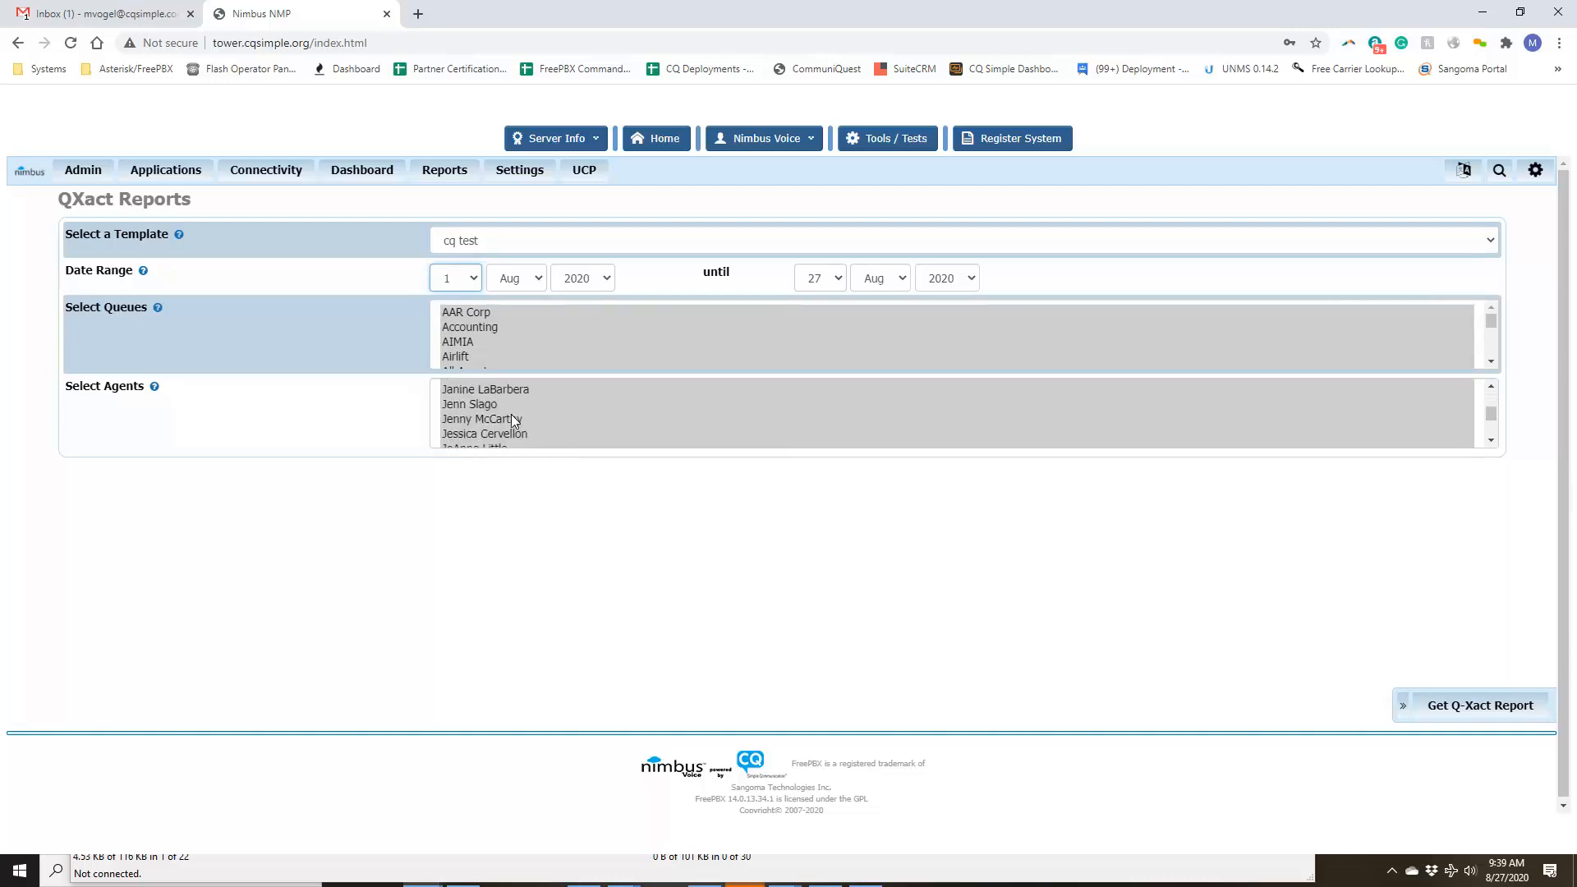
scroll(511, 415, "up", 5)
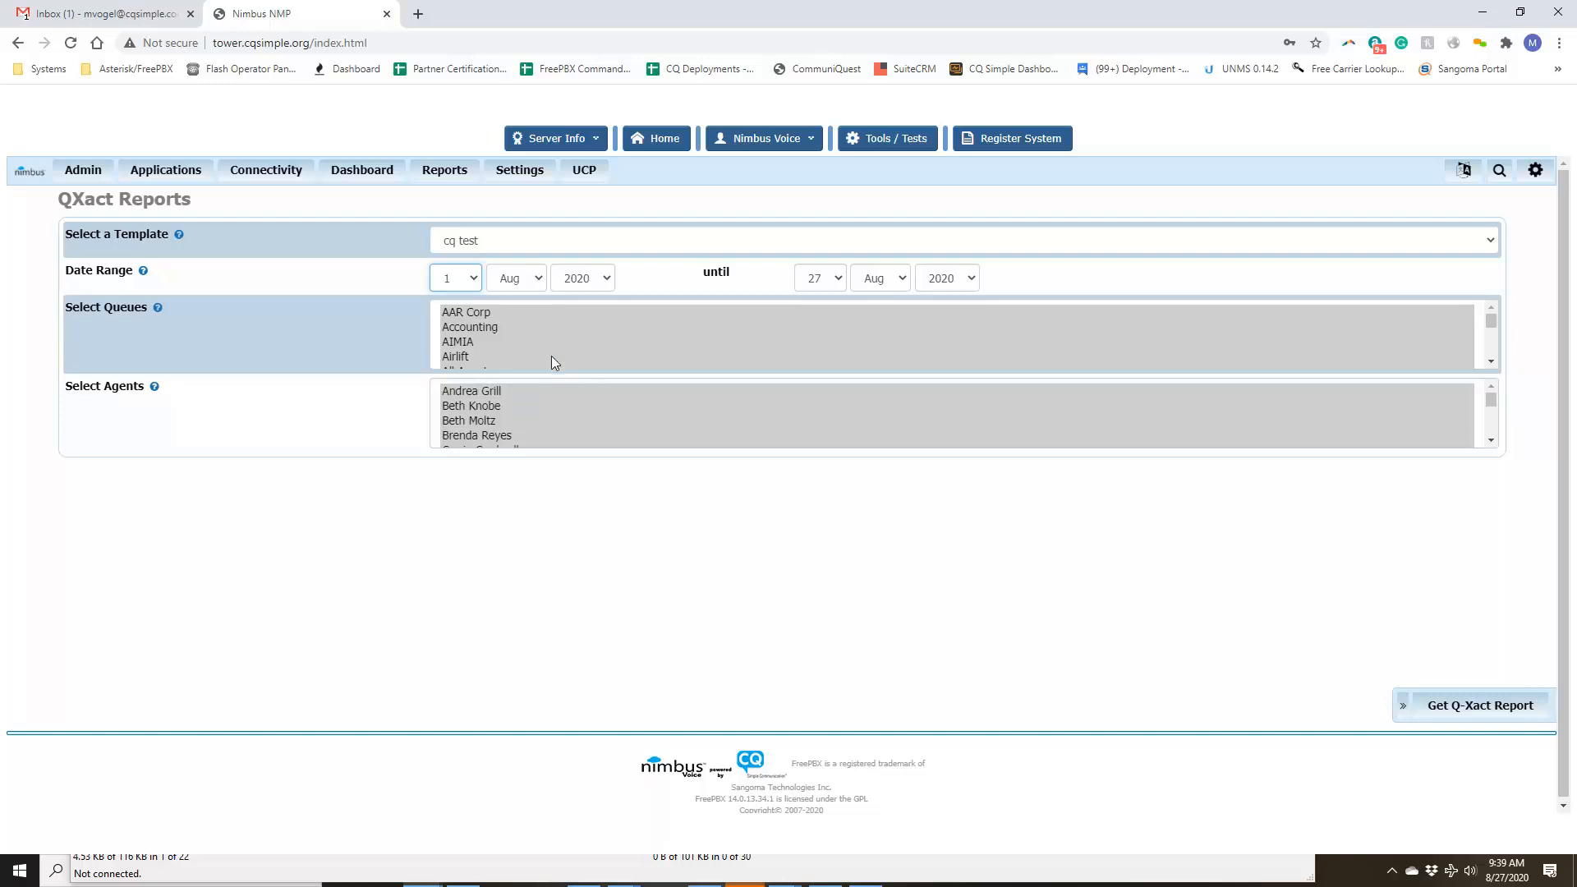
left_click(506, 315)
scroll(514, 329, "down", 8)
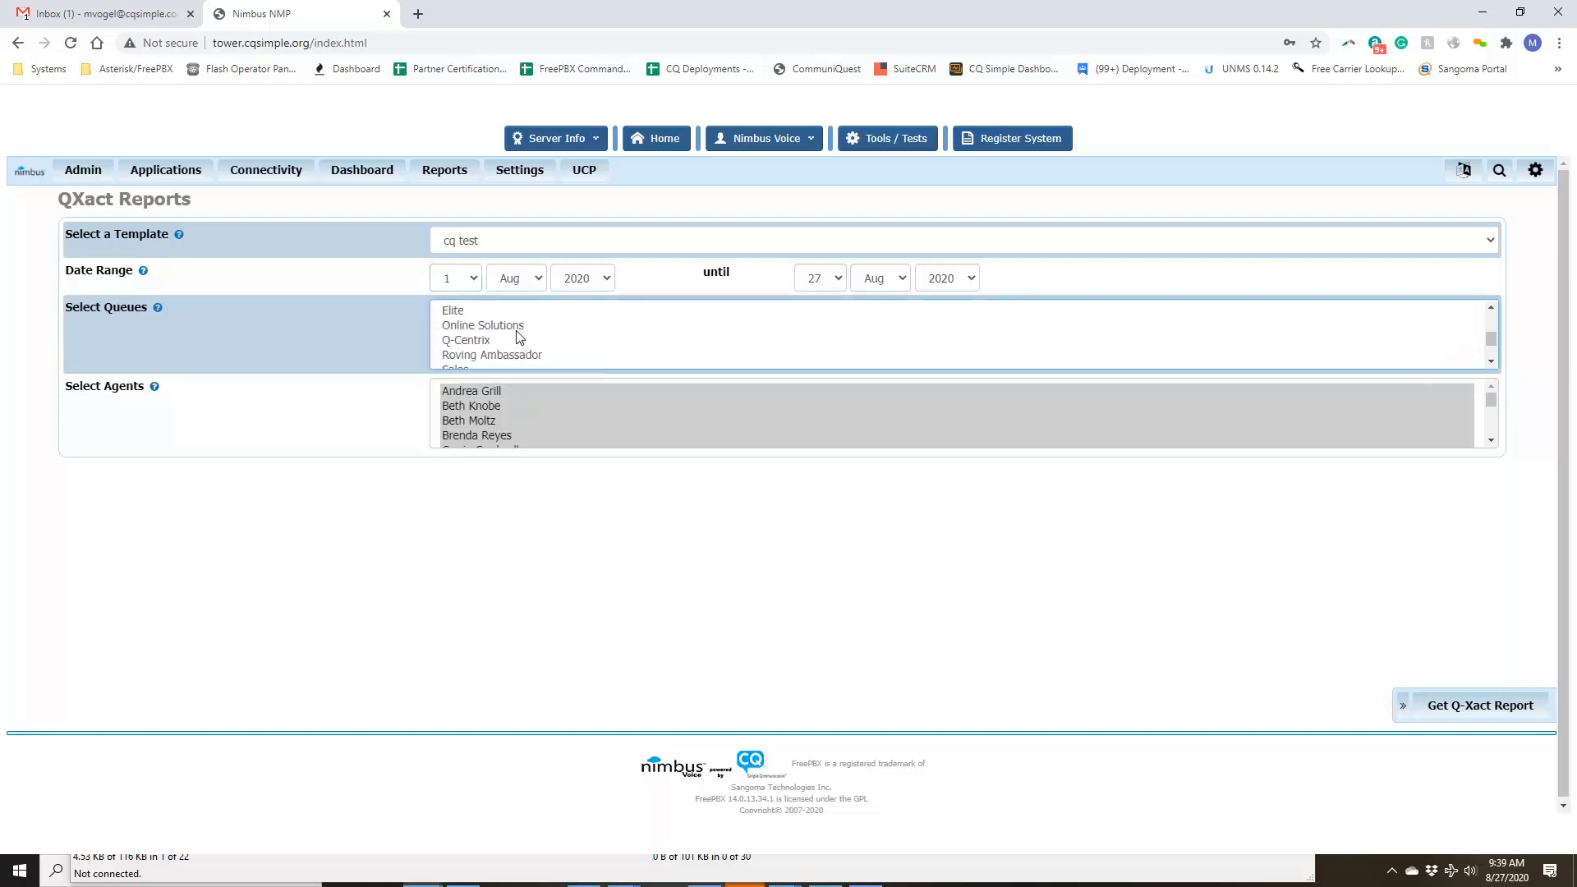
left_click(480, 355)
scroll(487, 352, "up", 2)
scroll(489, 356, "up", 2)
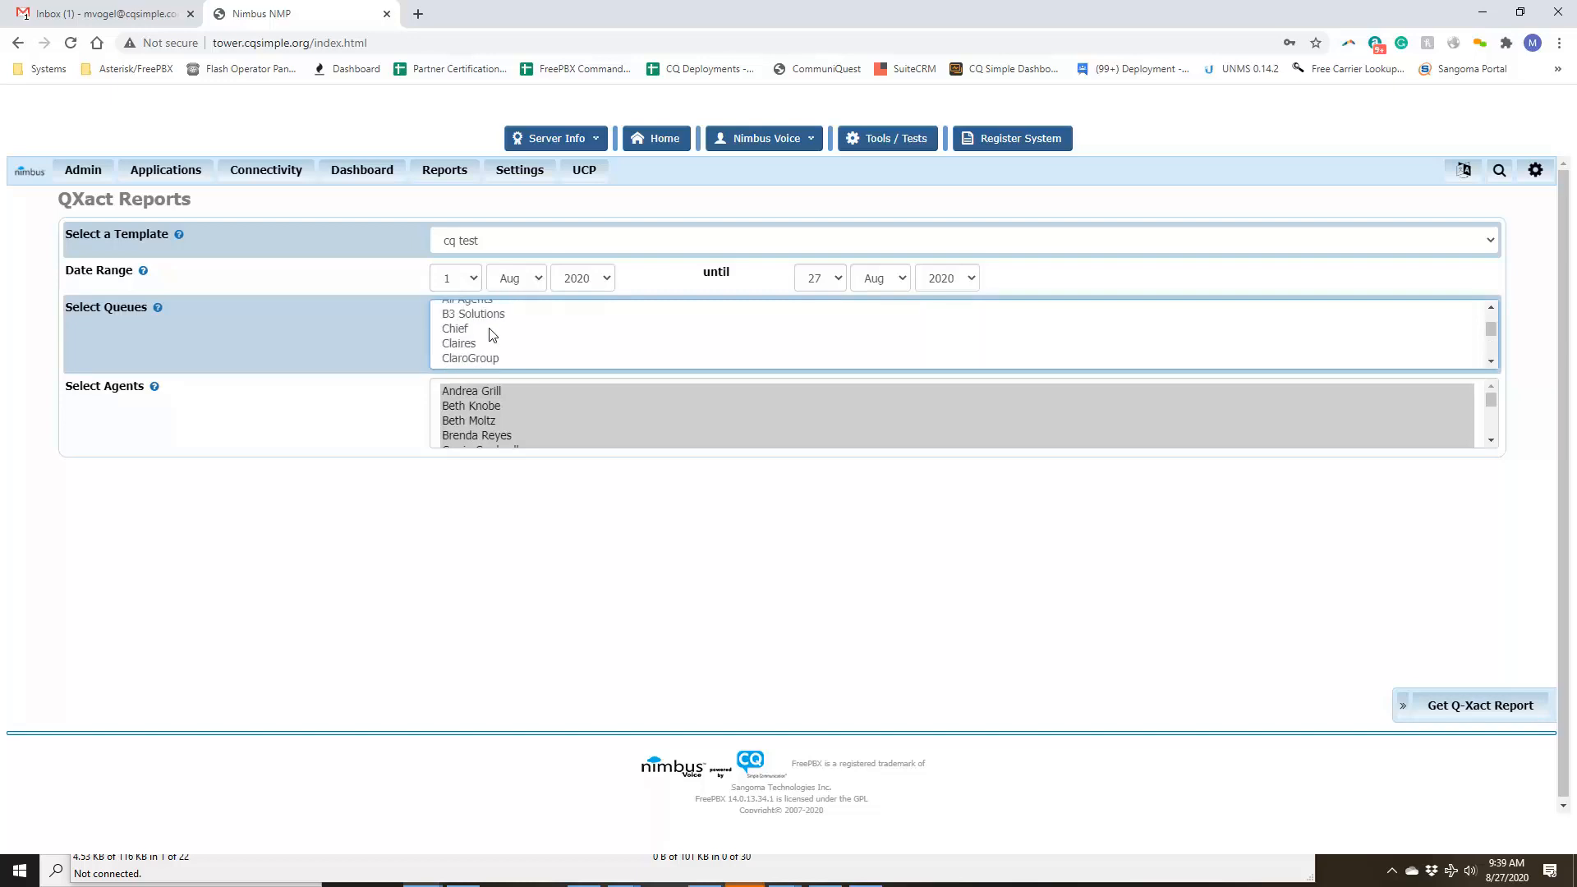
left_click(498, 330, "shift")
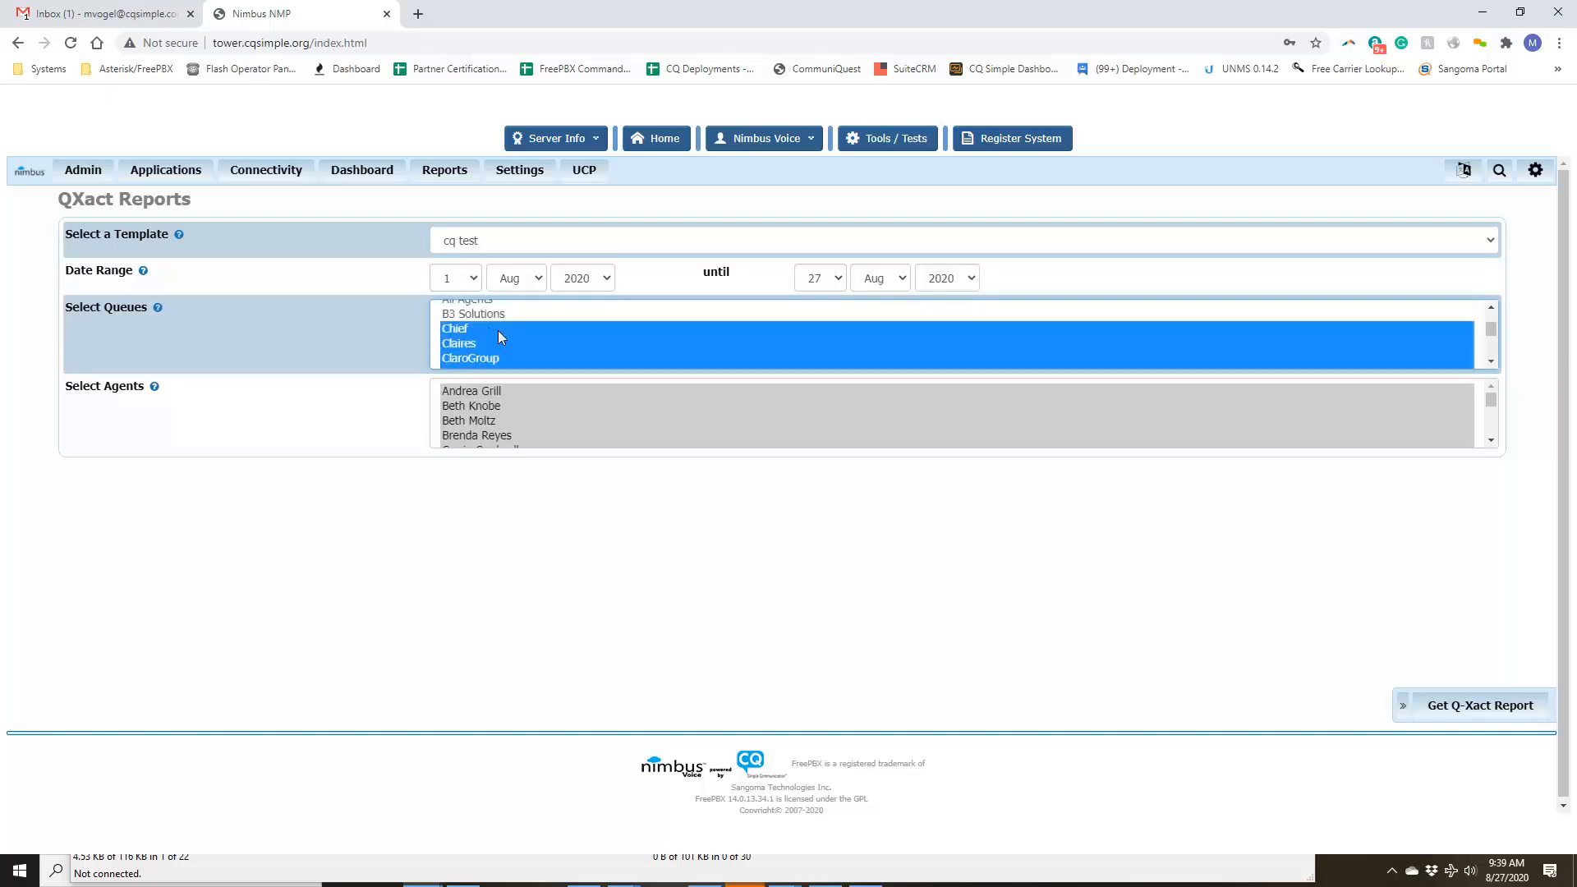
left_click(1459, 712)
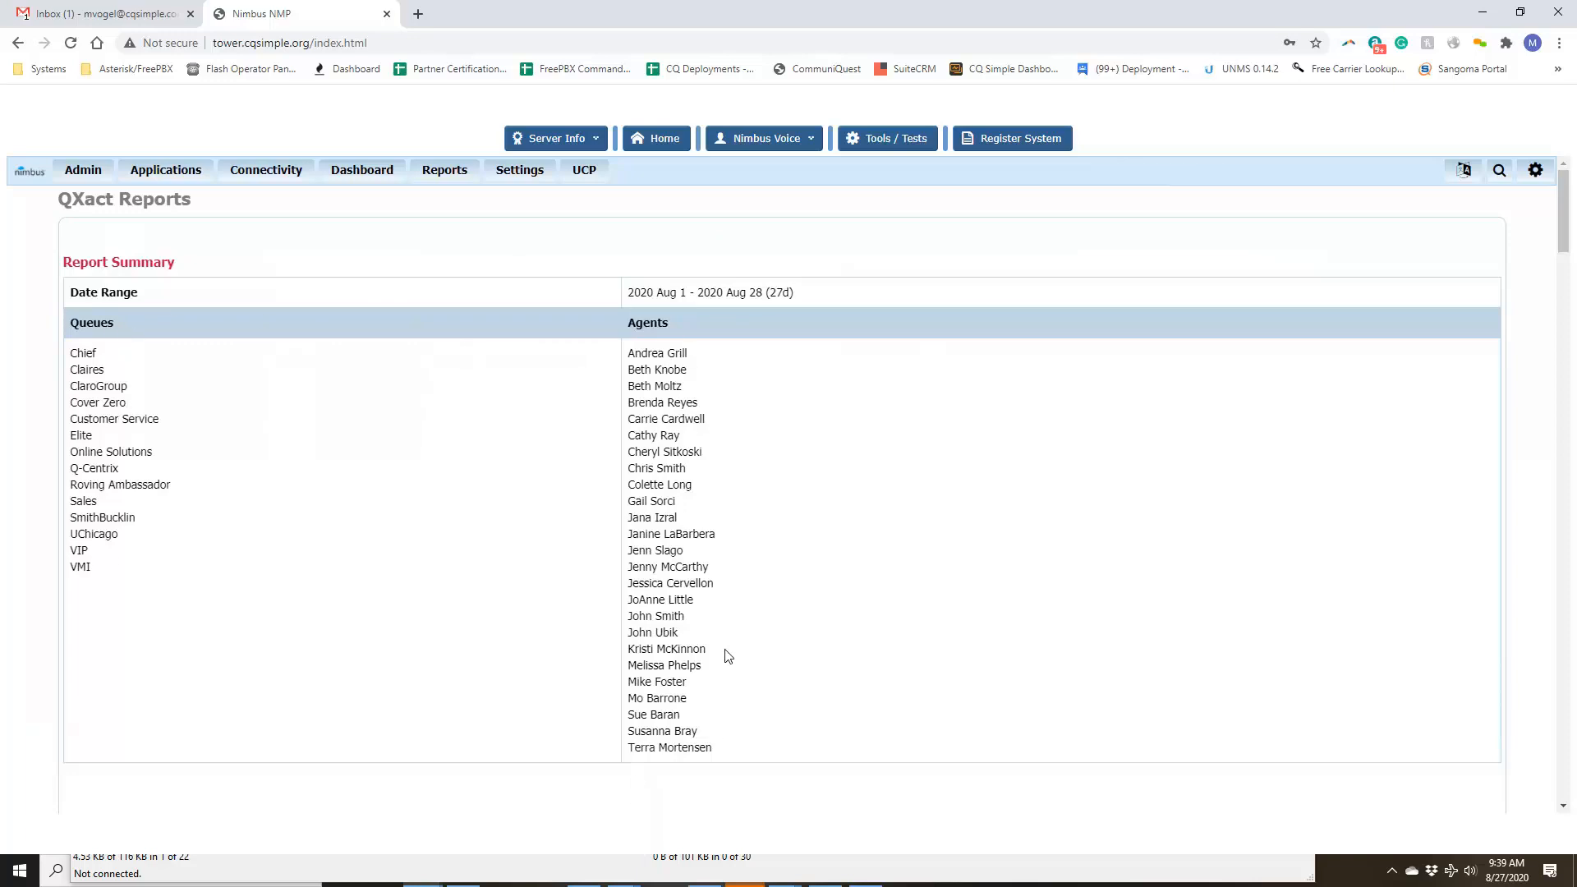
Step: Examine the generated cq test report, including its answered and unanswered service level tables and the Call Detail List
scroll(726, 654, "down", 4)
scroll(608, 530, "down", 1)
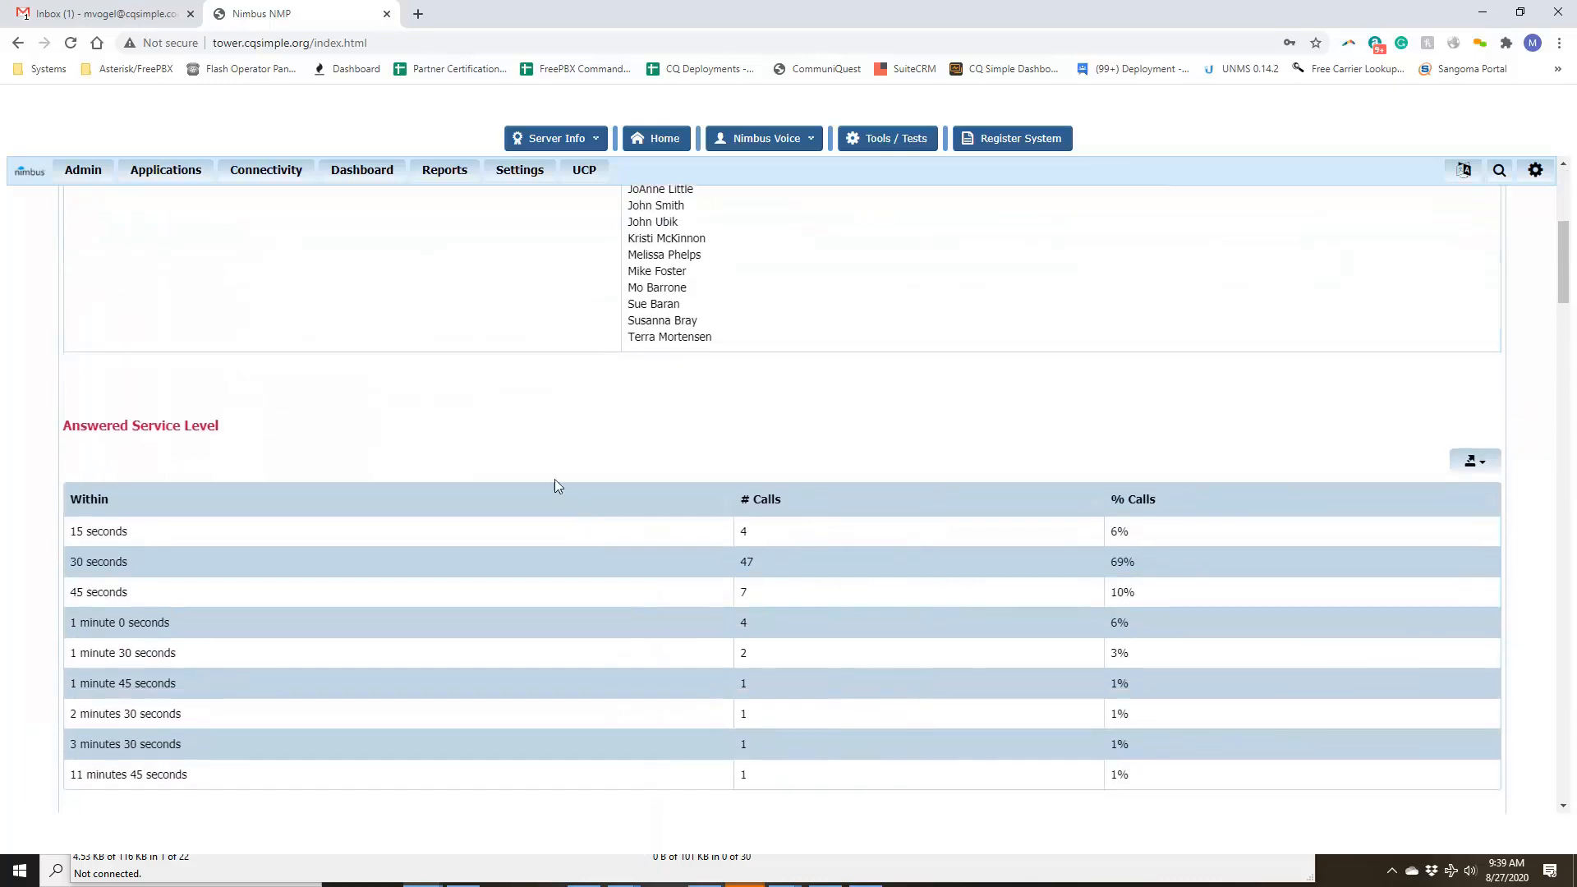
scroll(541, 460, "down", 3)
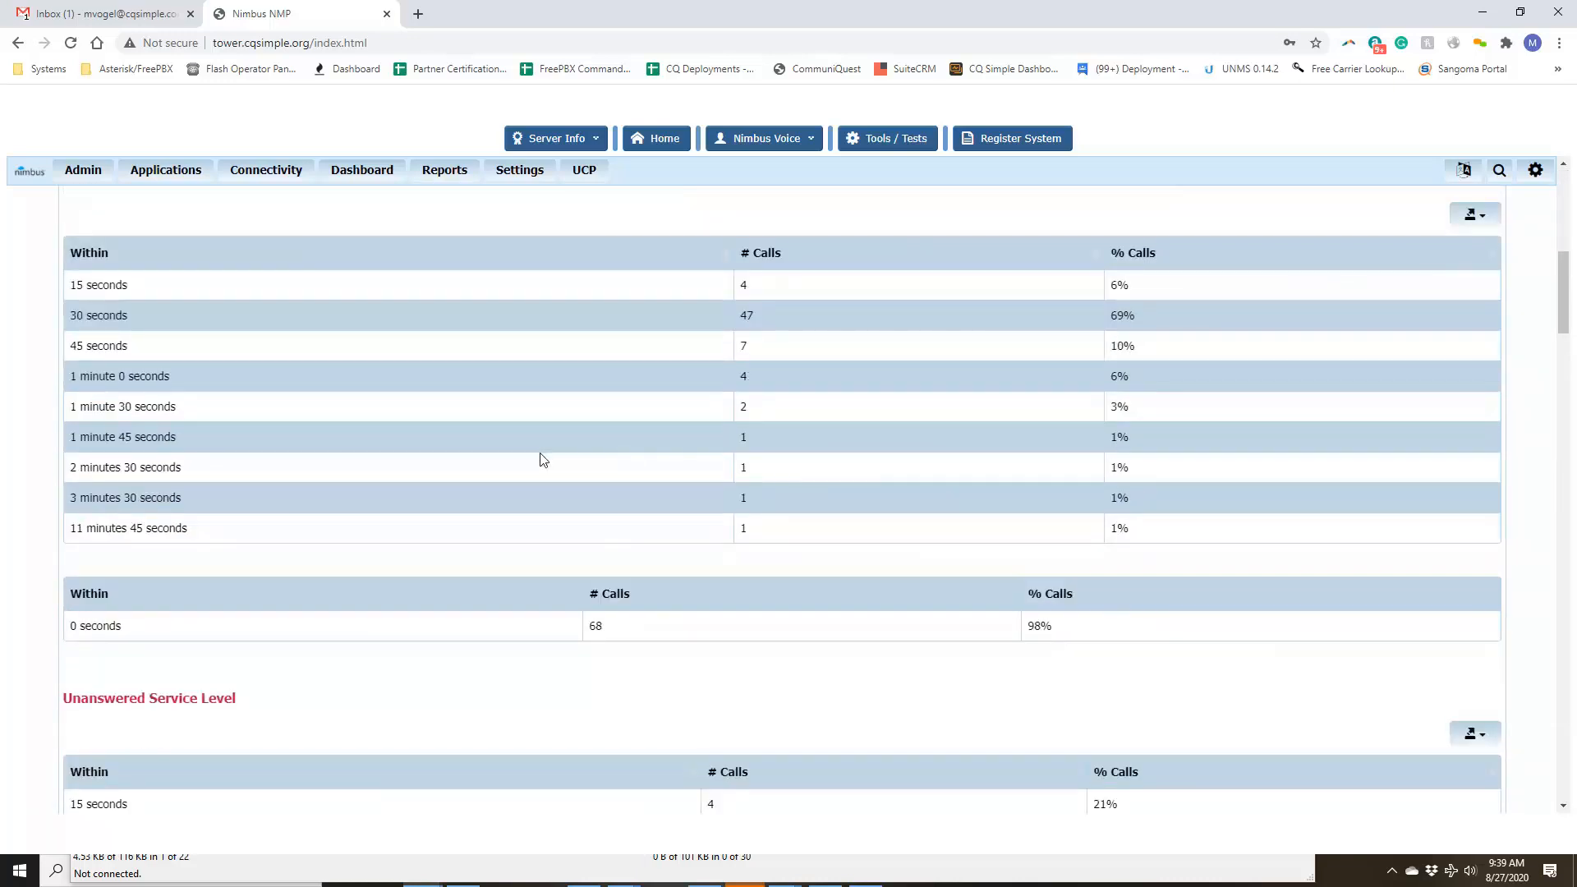
scroll(542, 460, "up", 1)
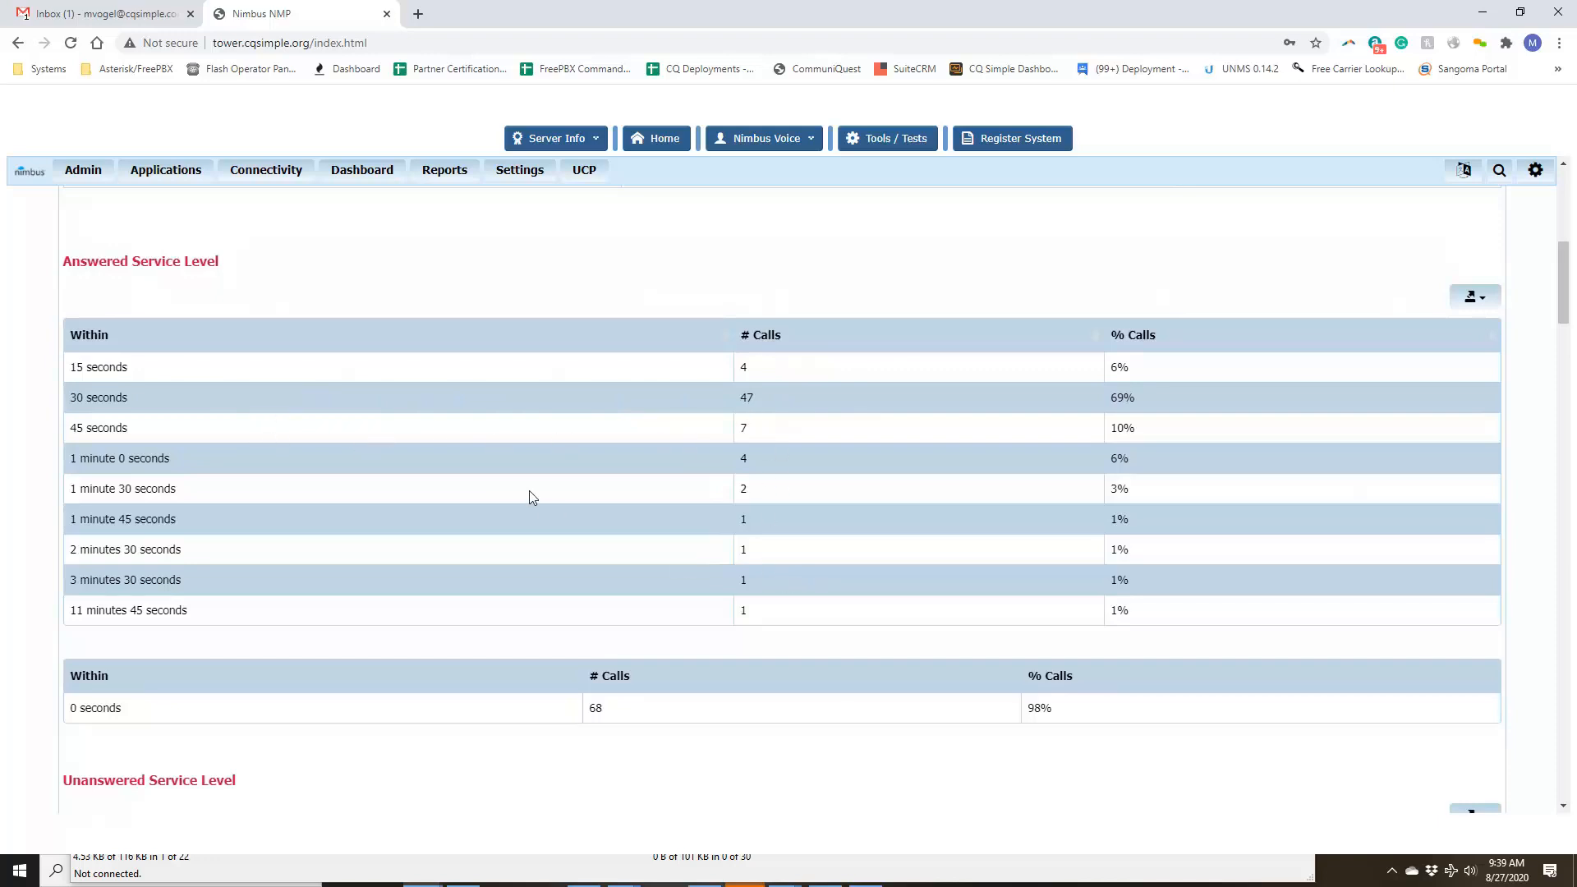
scroll(549, 511, "down", 1)
scroll(633, 577, "down", 8)
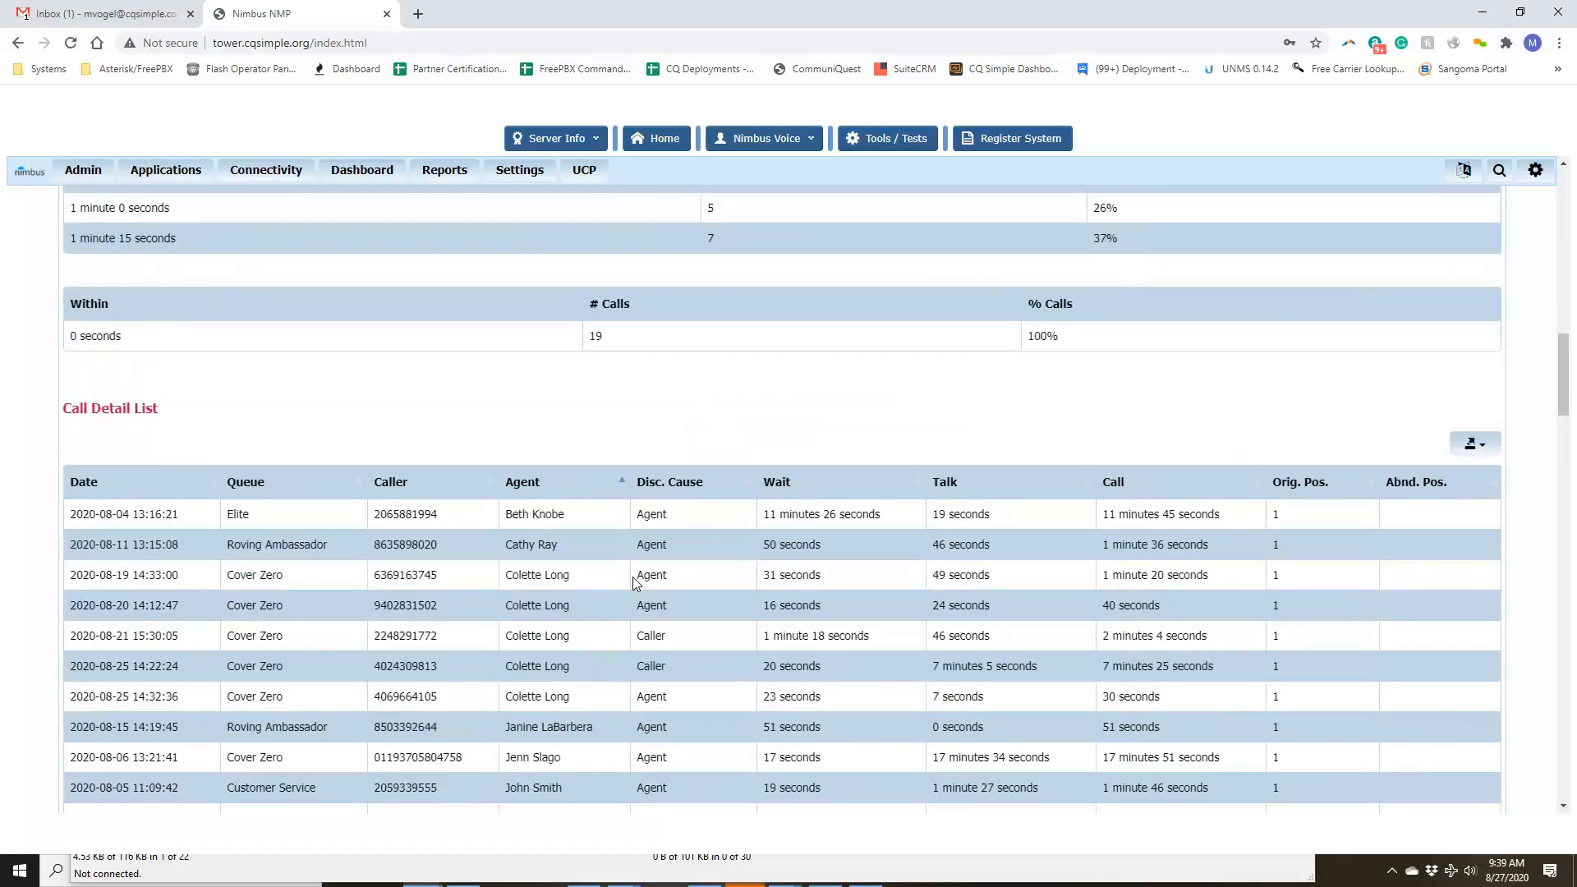
scroll(312, 590, "down", 3)
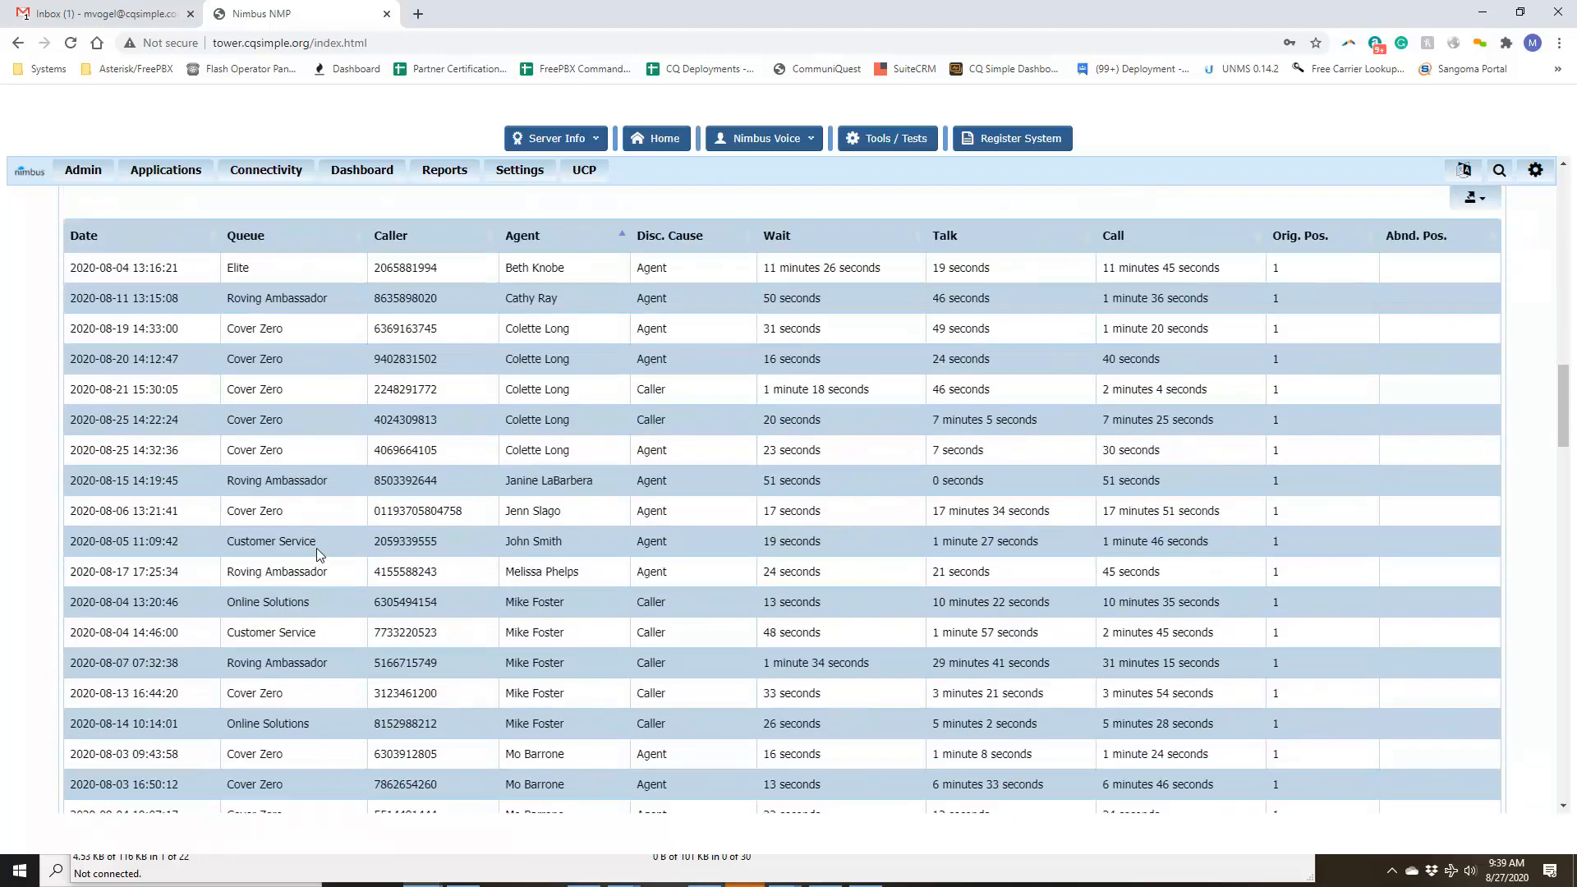
scroll(352, 581, "up", 15)
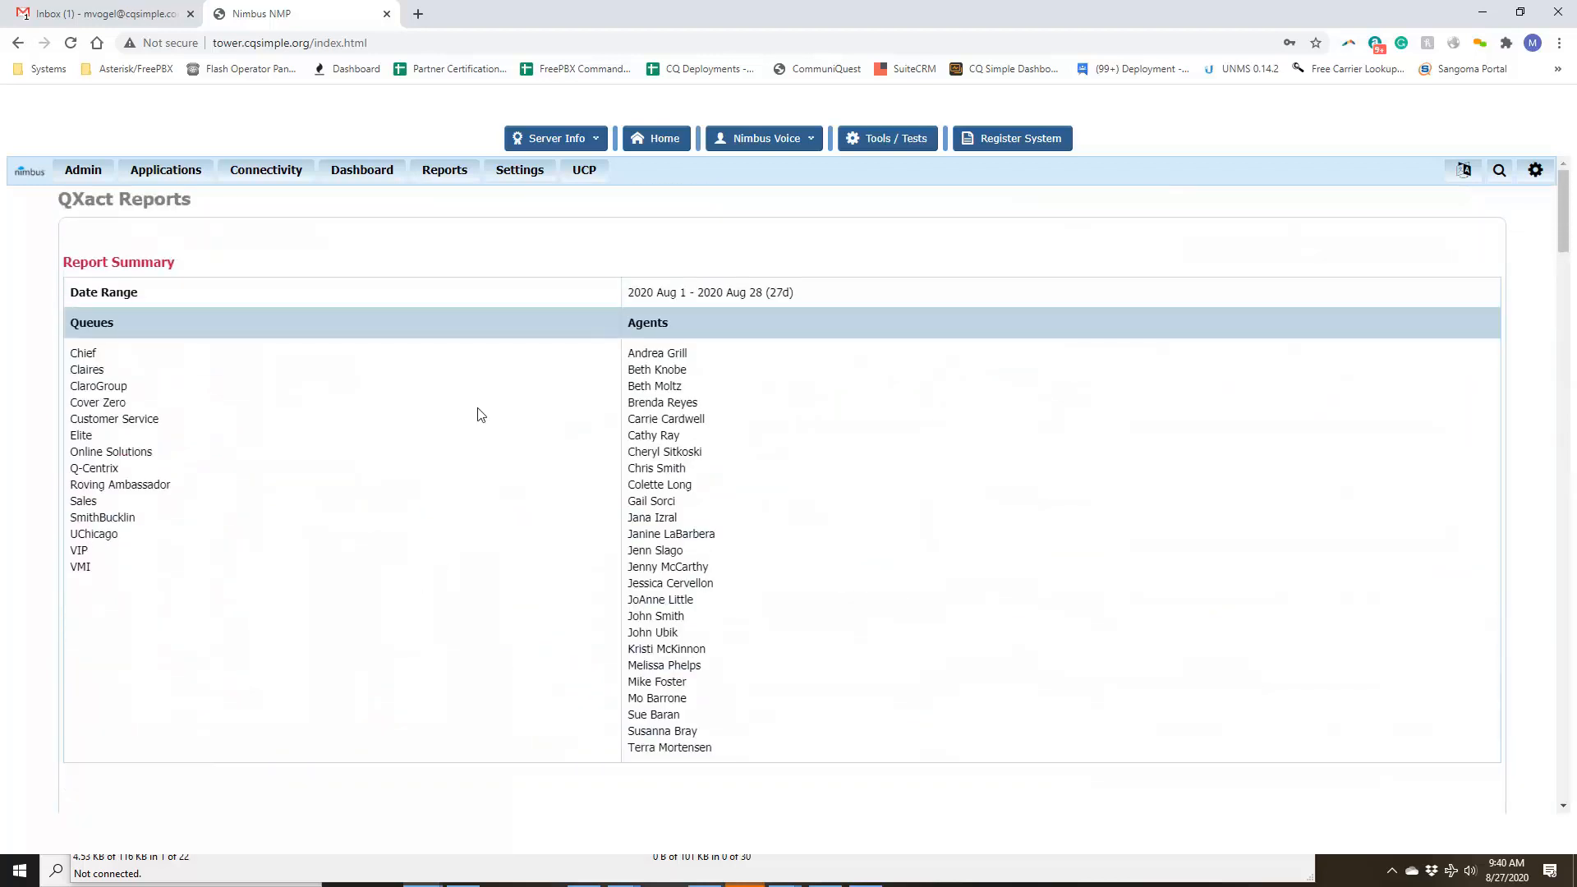
Step: Return to a fresh Queue Reporting form and select only the Cover Zero queue
mouse_move(444, 171)
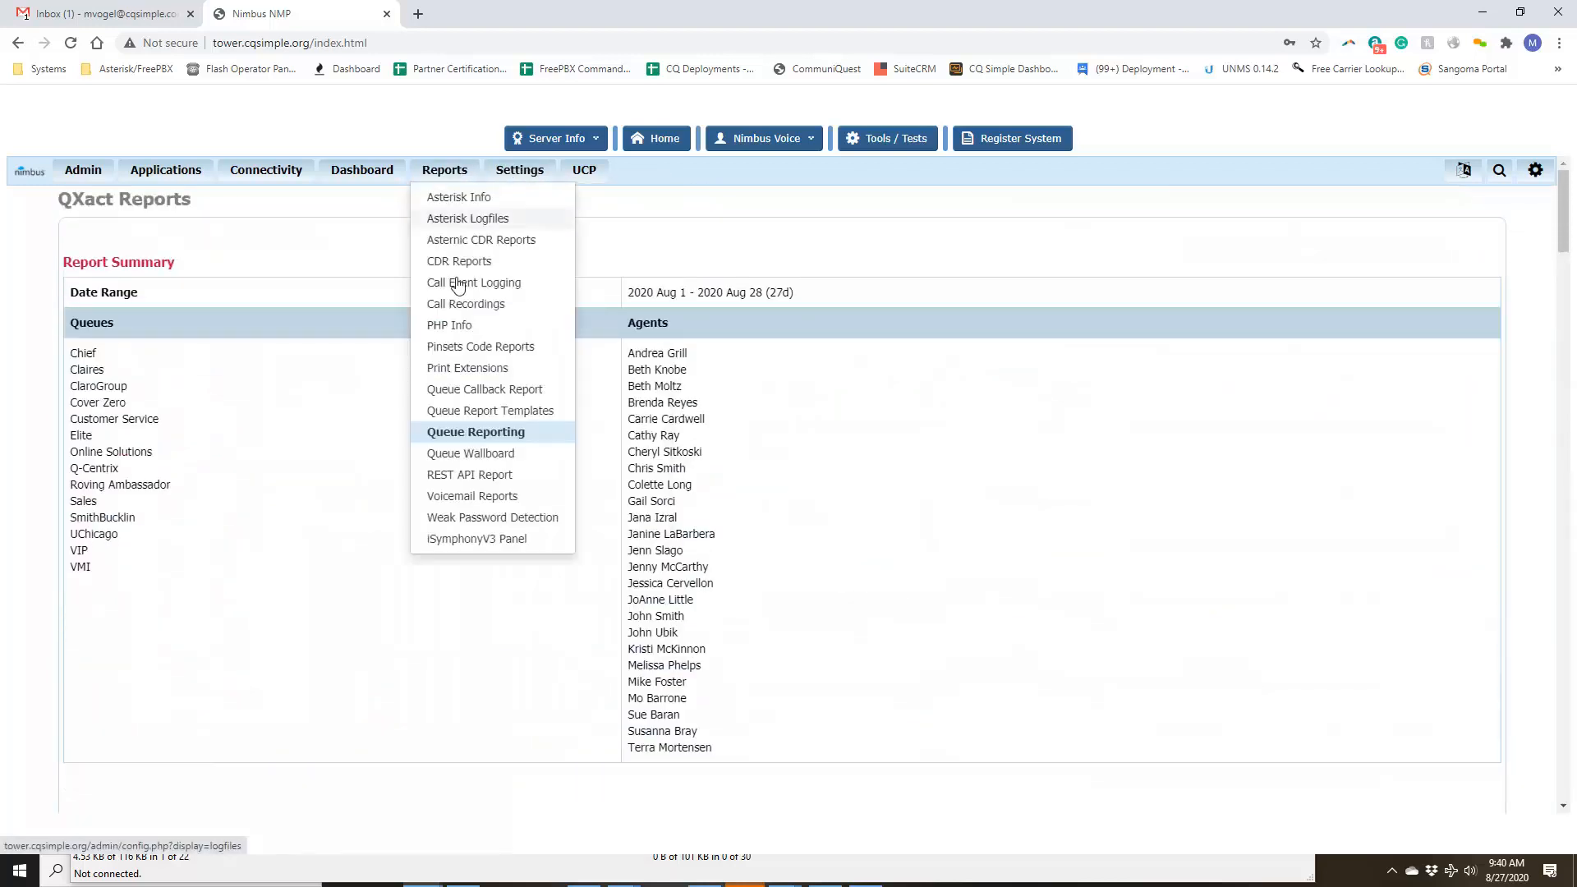
left_click(479, 433)
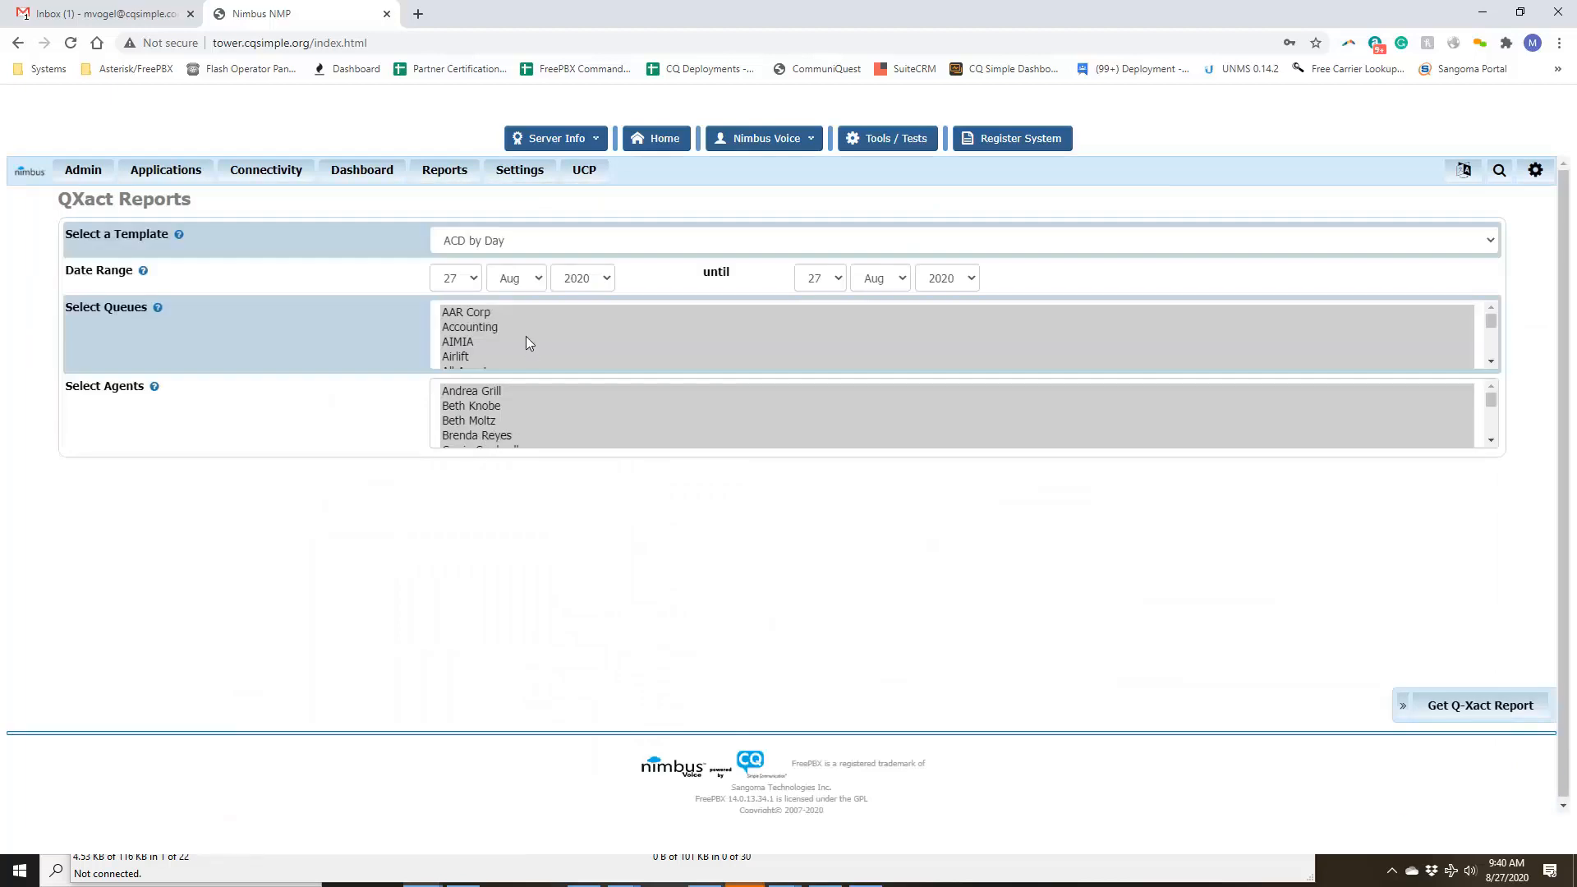
left_click(504, 313)
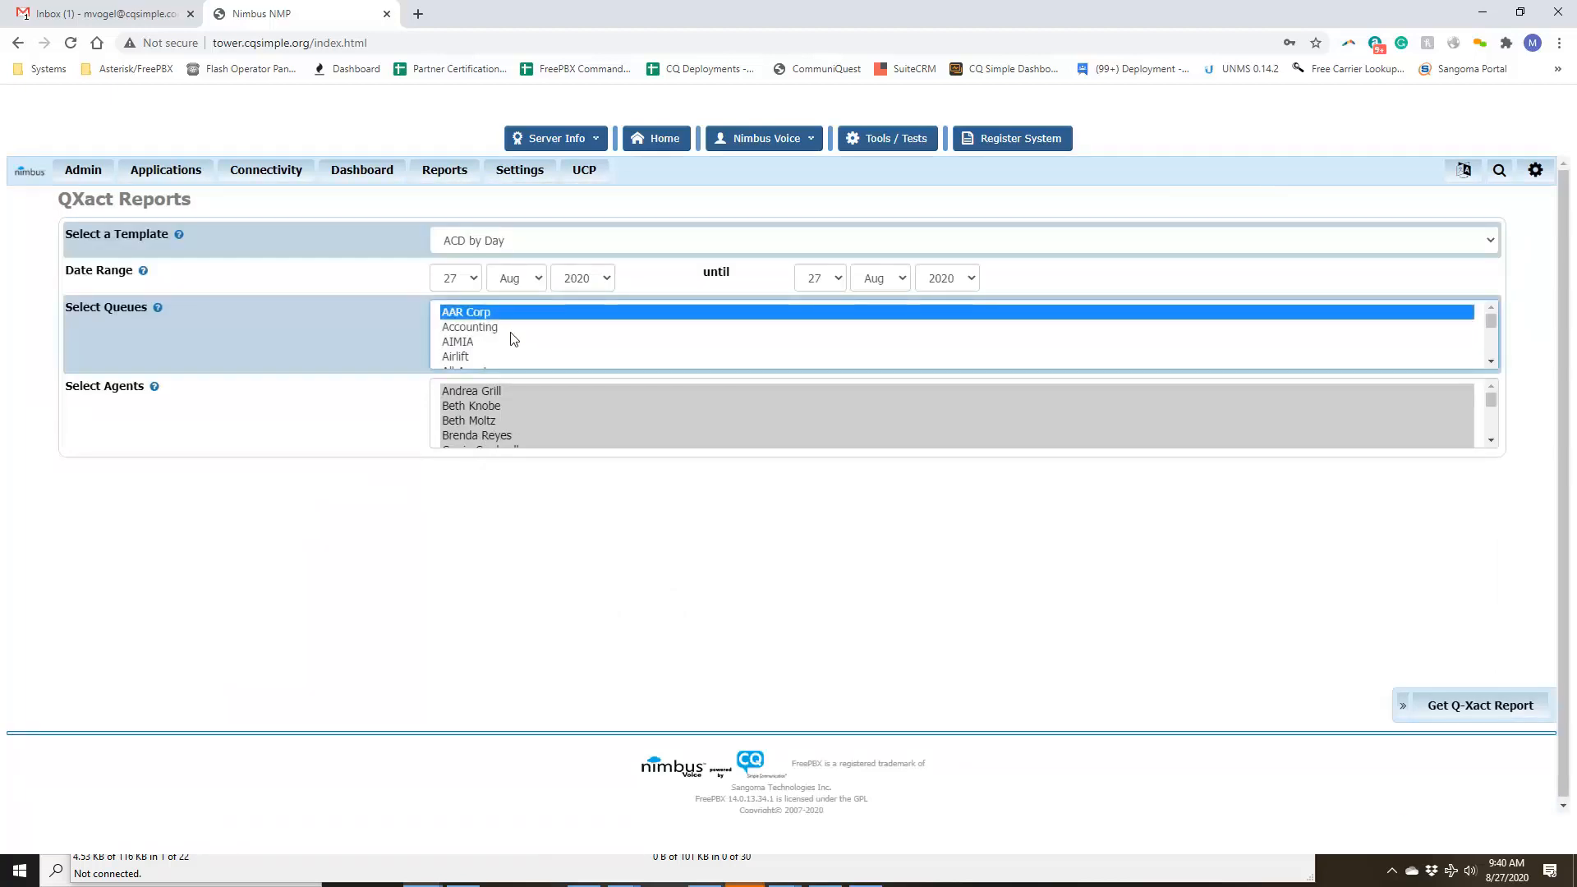
scroll(510, 338, "down", 1)
scroll(514, 340, "down", 1)
scroll(513, 340, "up", 1)
scroll(511, 338, "down", 1)
left_click(499, 362)
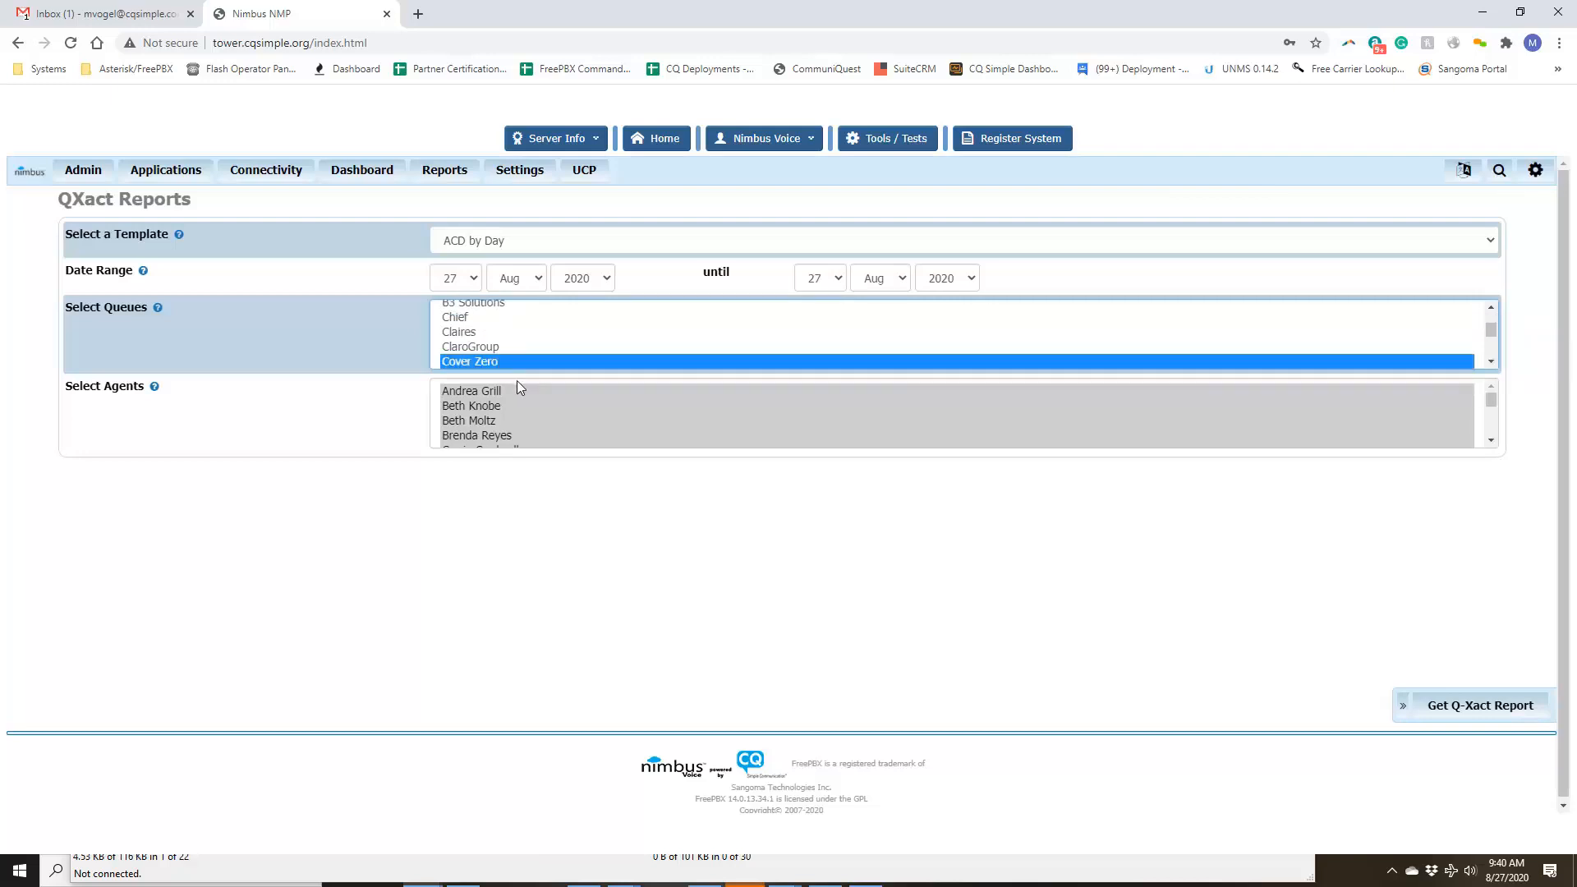
Step: Set the date range to start on 1 Aug 2020 and generate the ACD by Day report
left_click(474, 278)
scroll(454, 444, "up", 3)
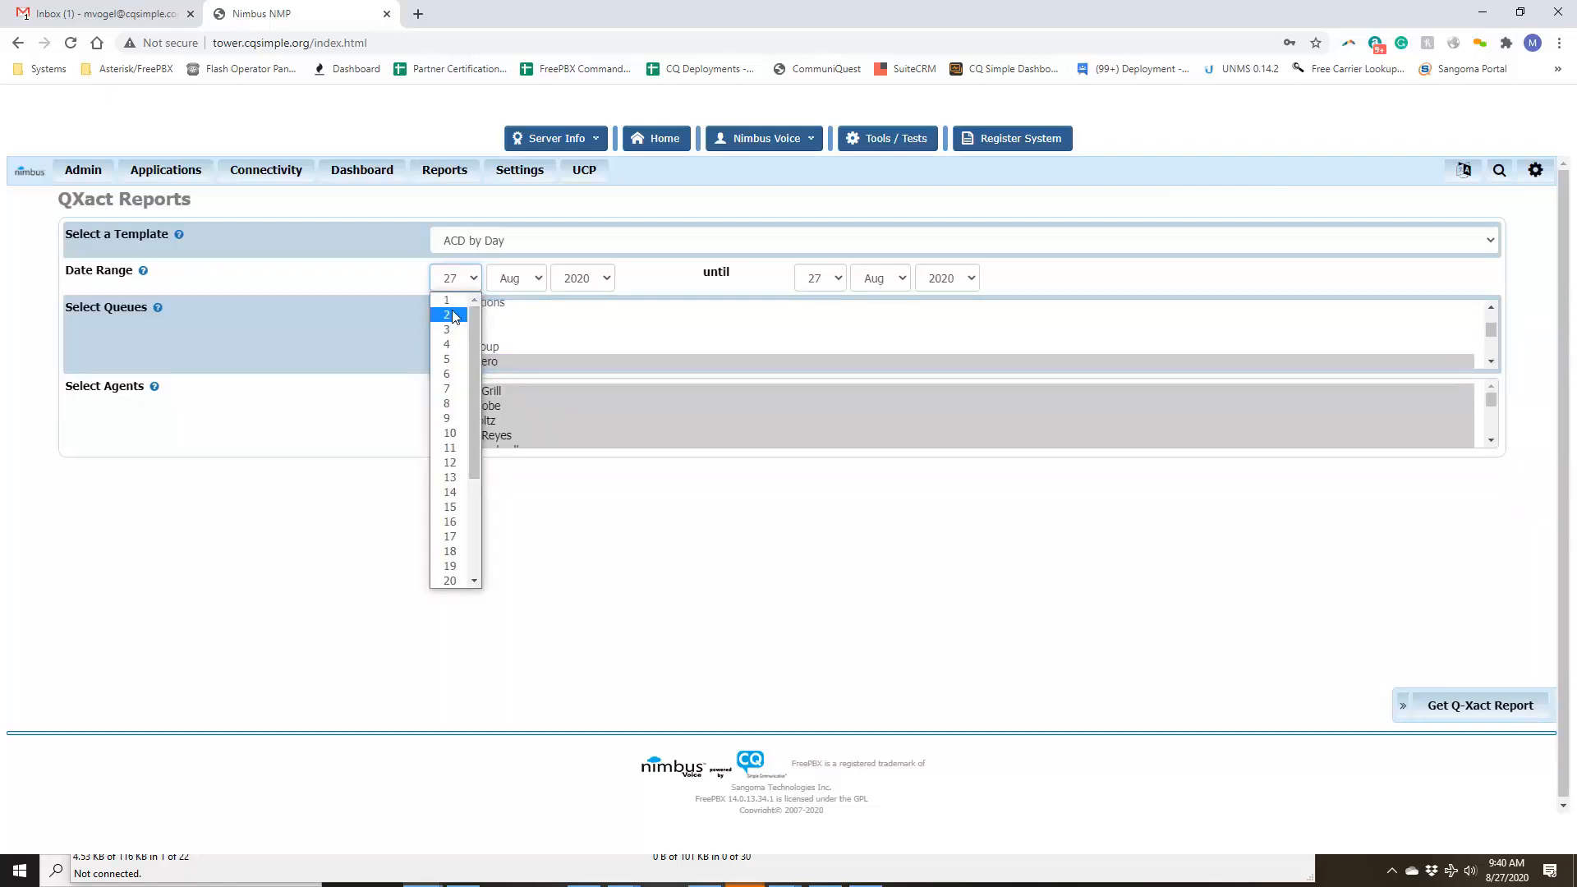
left_click(452, 298)
left_click(1460, 711)
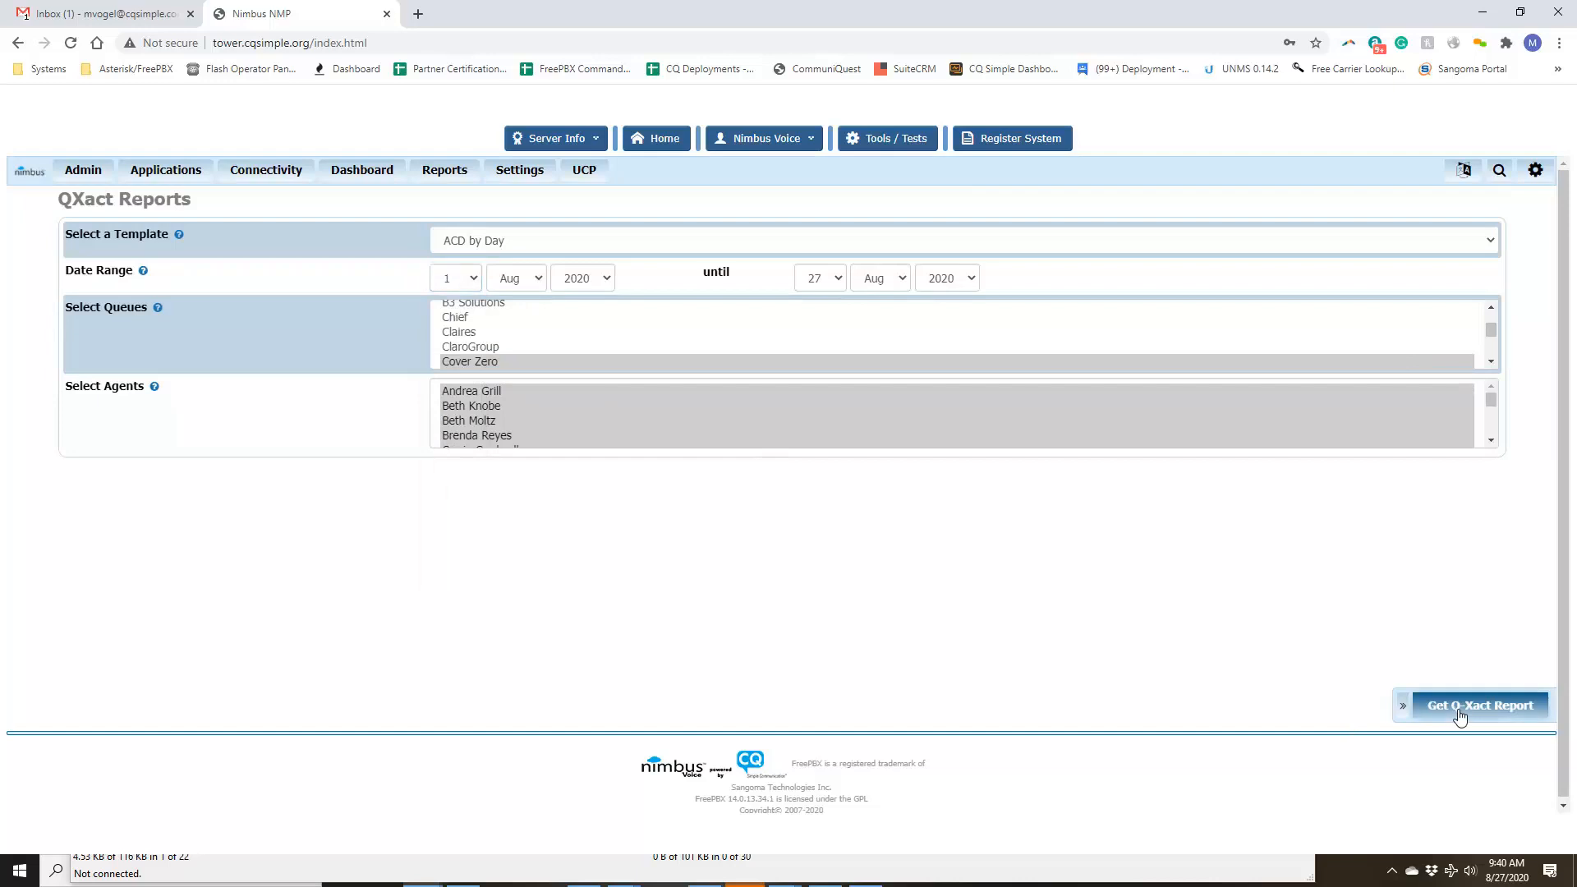
Step: Review the daily rows and totals of the ACD by Day report for the Cover Zero queue
scroll(845, 588, "down", 5)
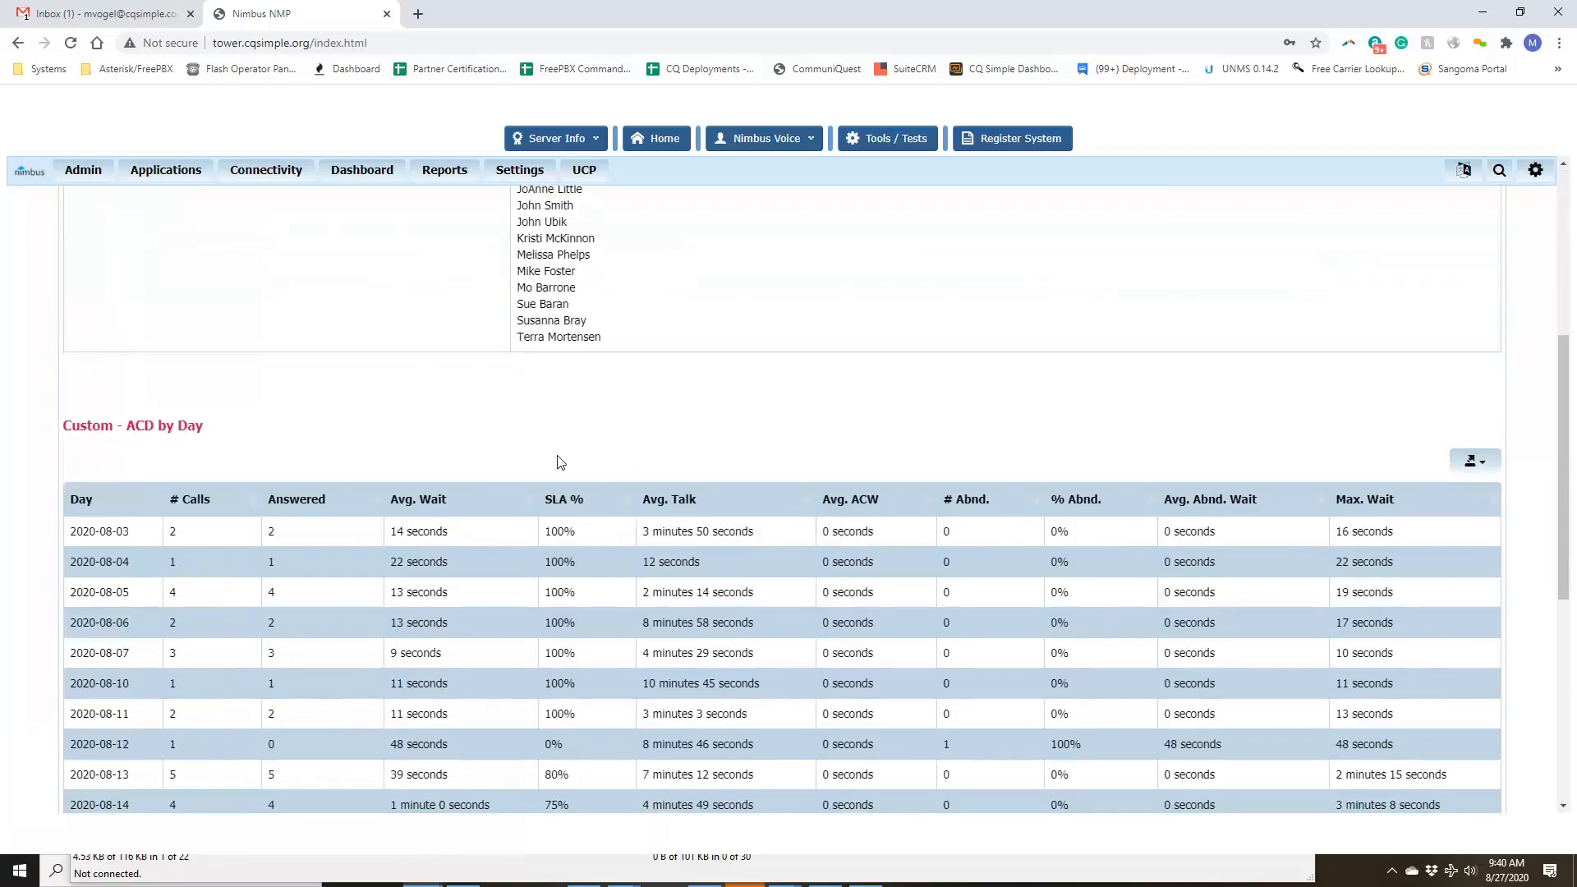
scroll(558, 461, "down", 3)
scroll(558, 462, "down", 1)
scroll(558, 462, "down", 3)
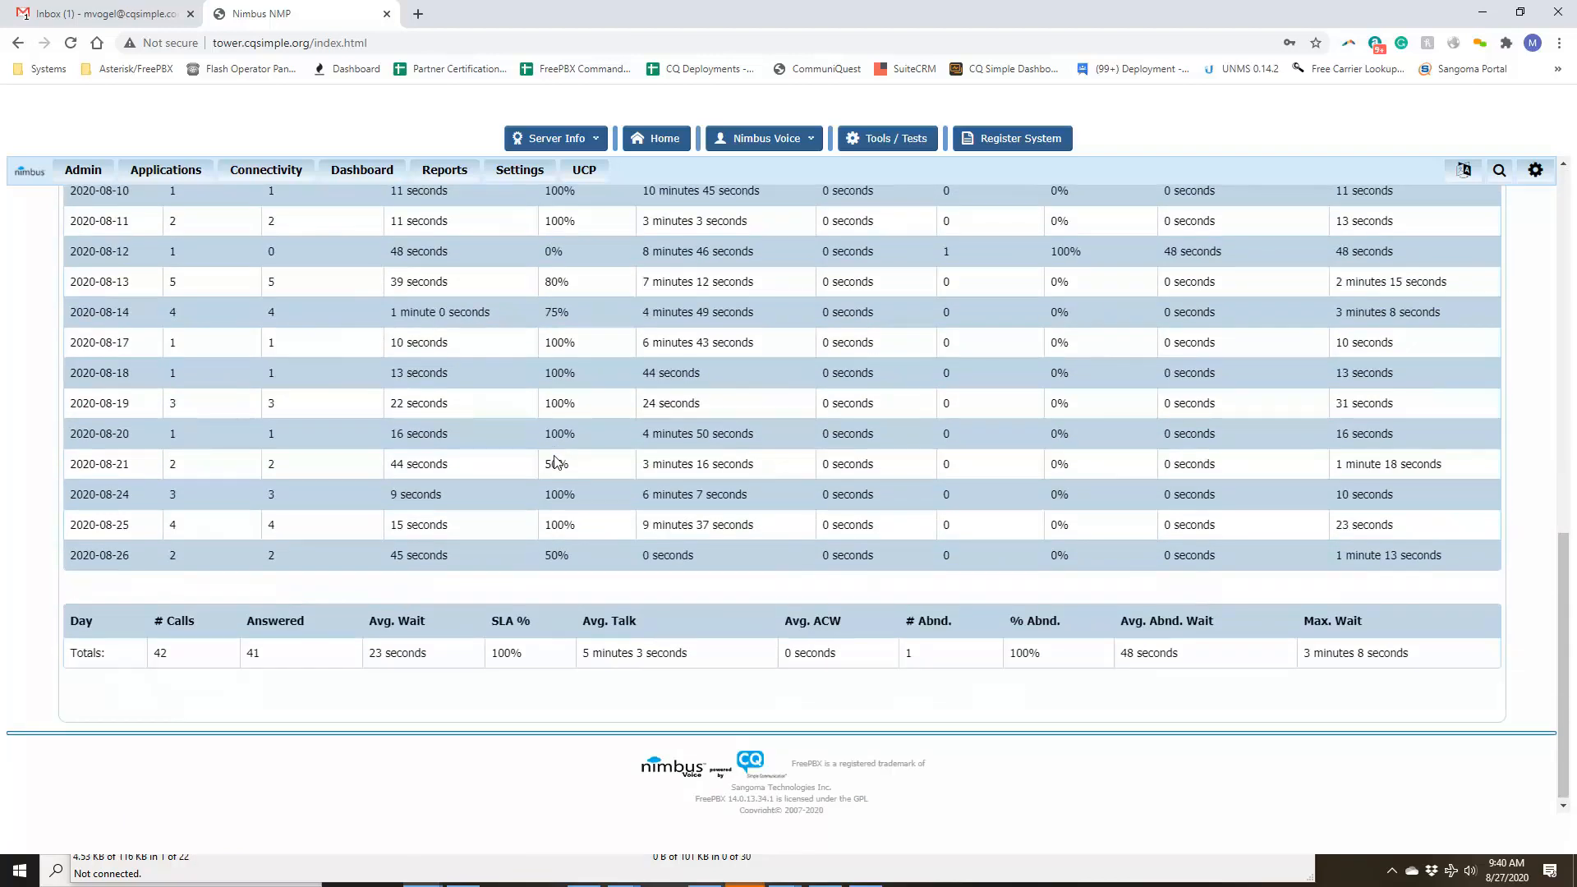
scroll(682, 505, "up", 6)
scroll(682, 505, "up", 5)
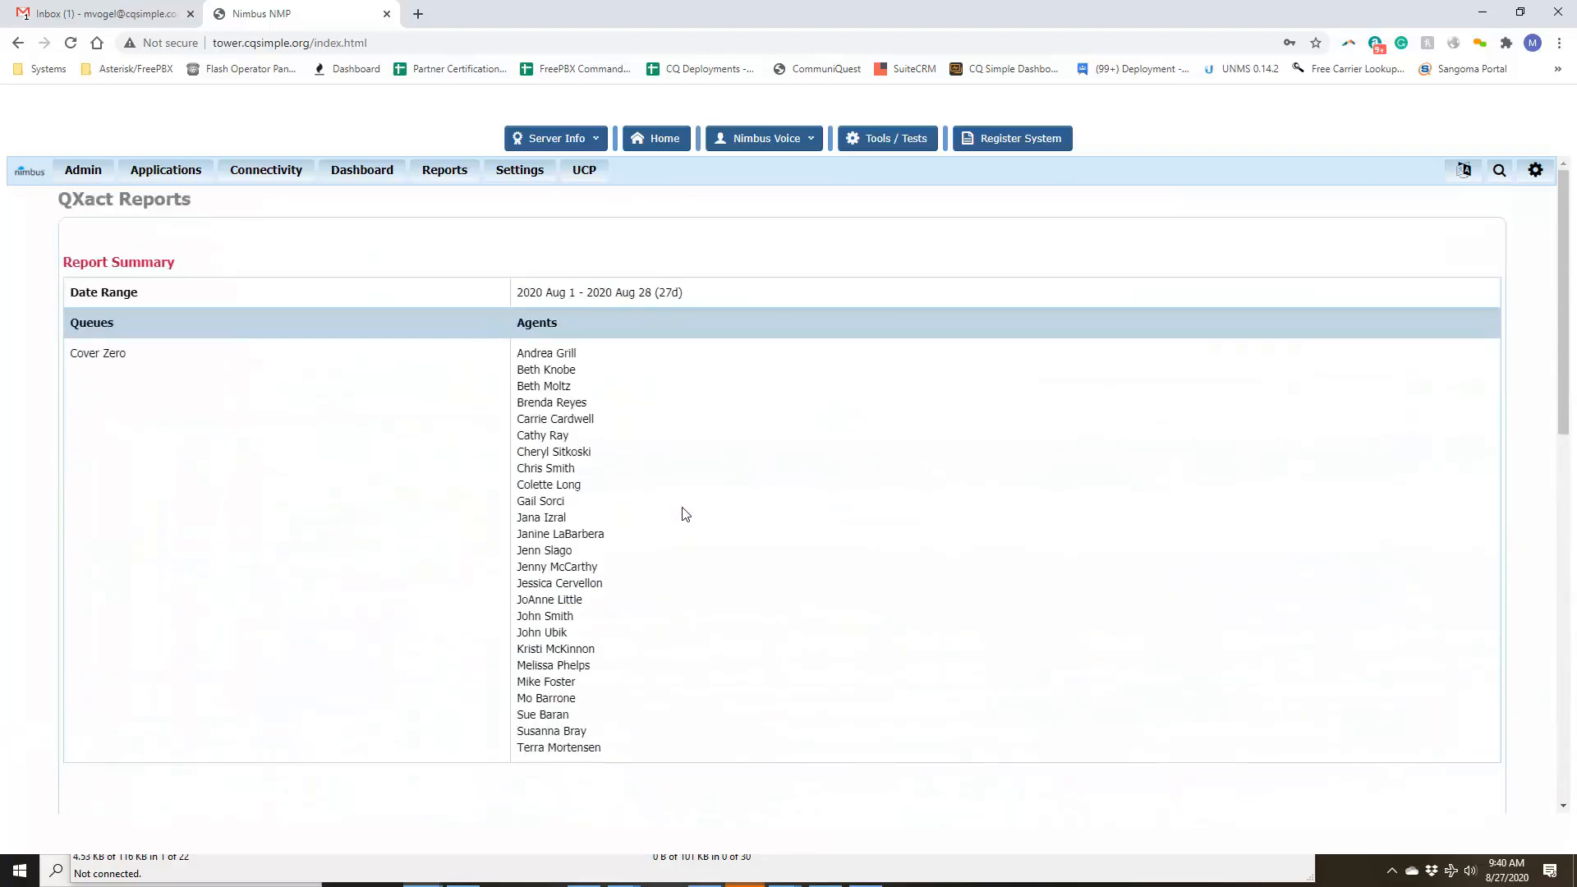
Step: Check which export formats are offered for the ACD by Day table, without exporting it
scroll(680, 532, "down", 5)
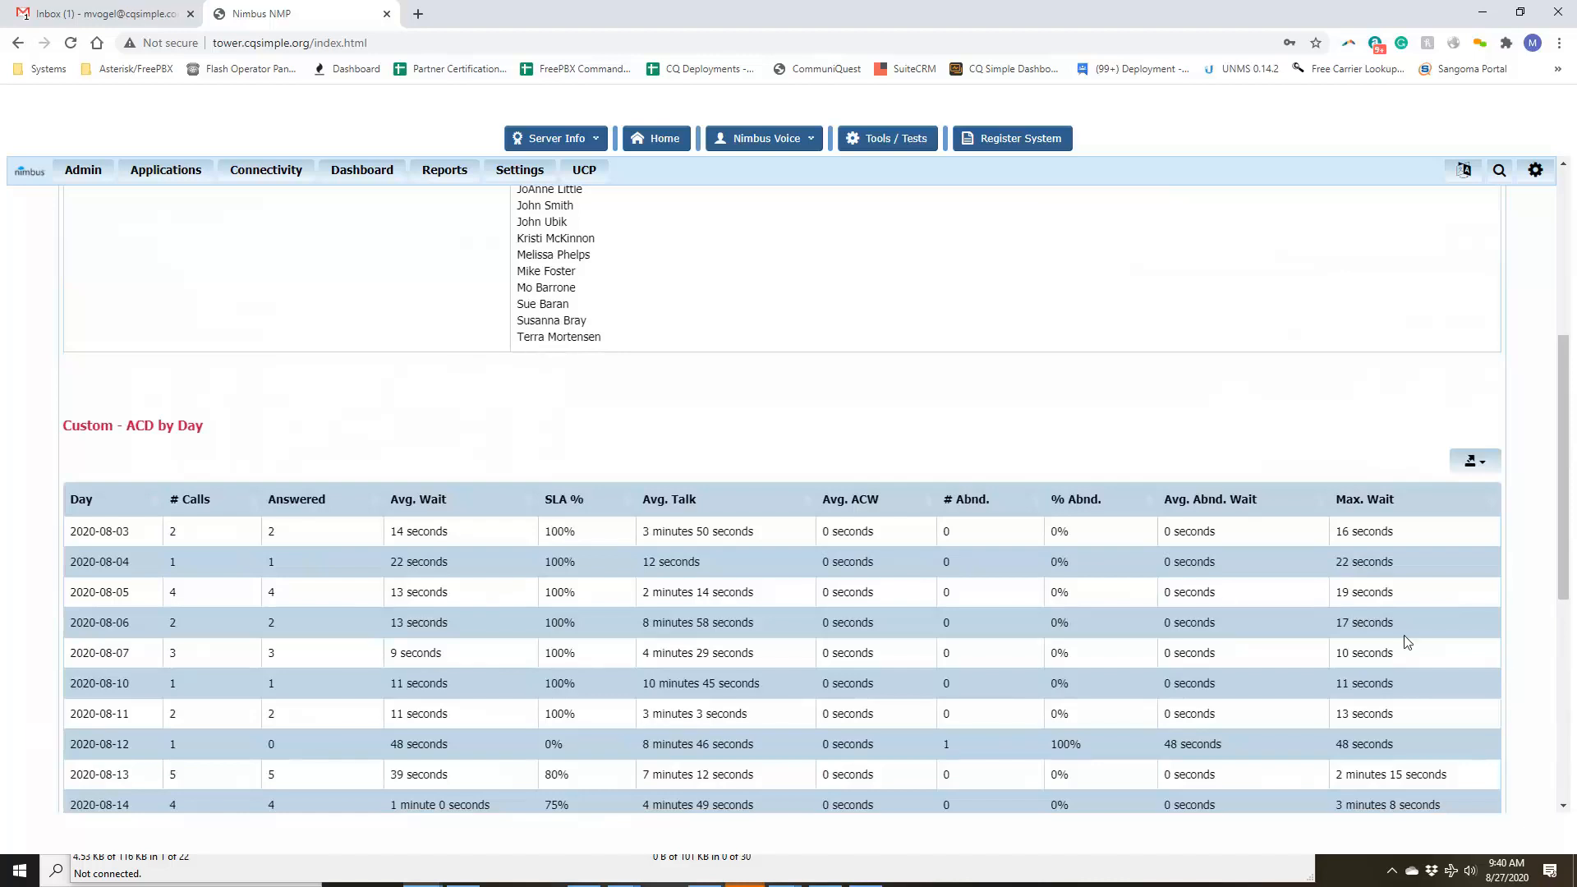
left_click(1474, 463)
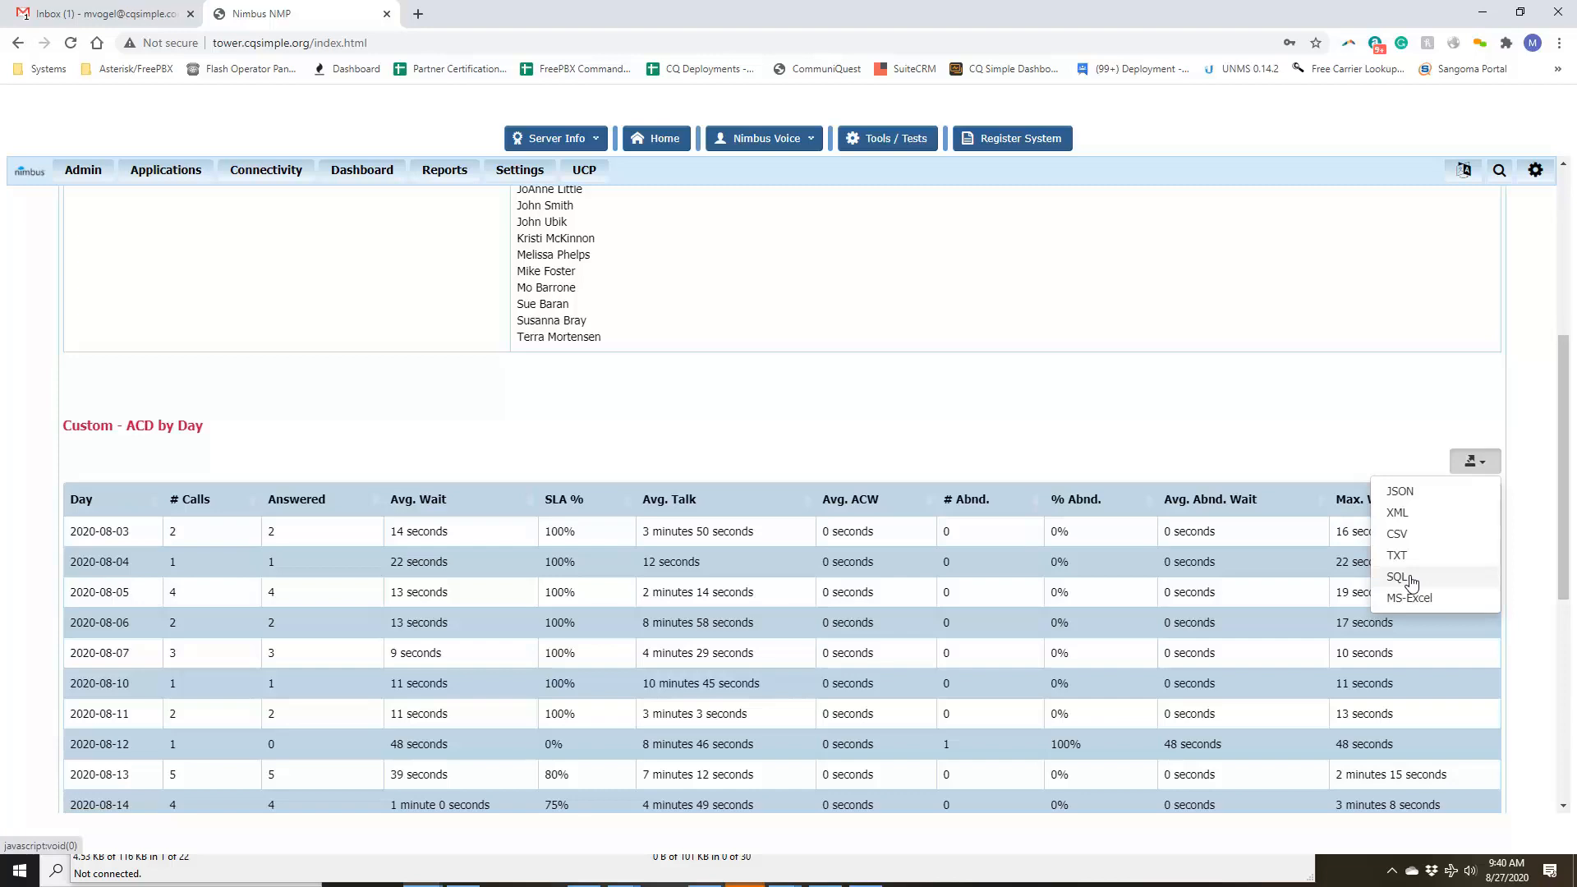
left_click(1155, 396)
scroll(867, 419, "up", 5)
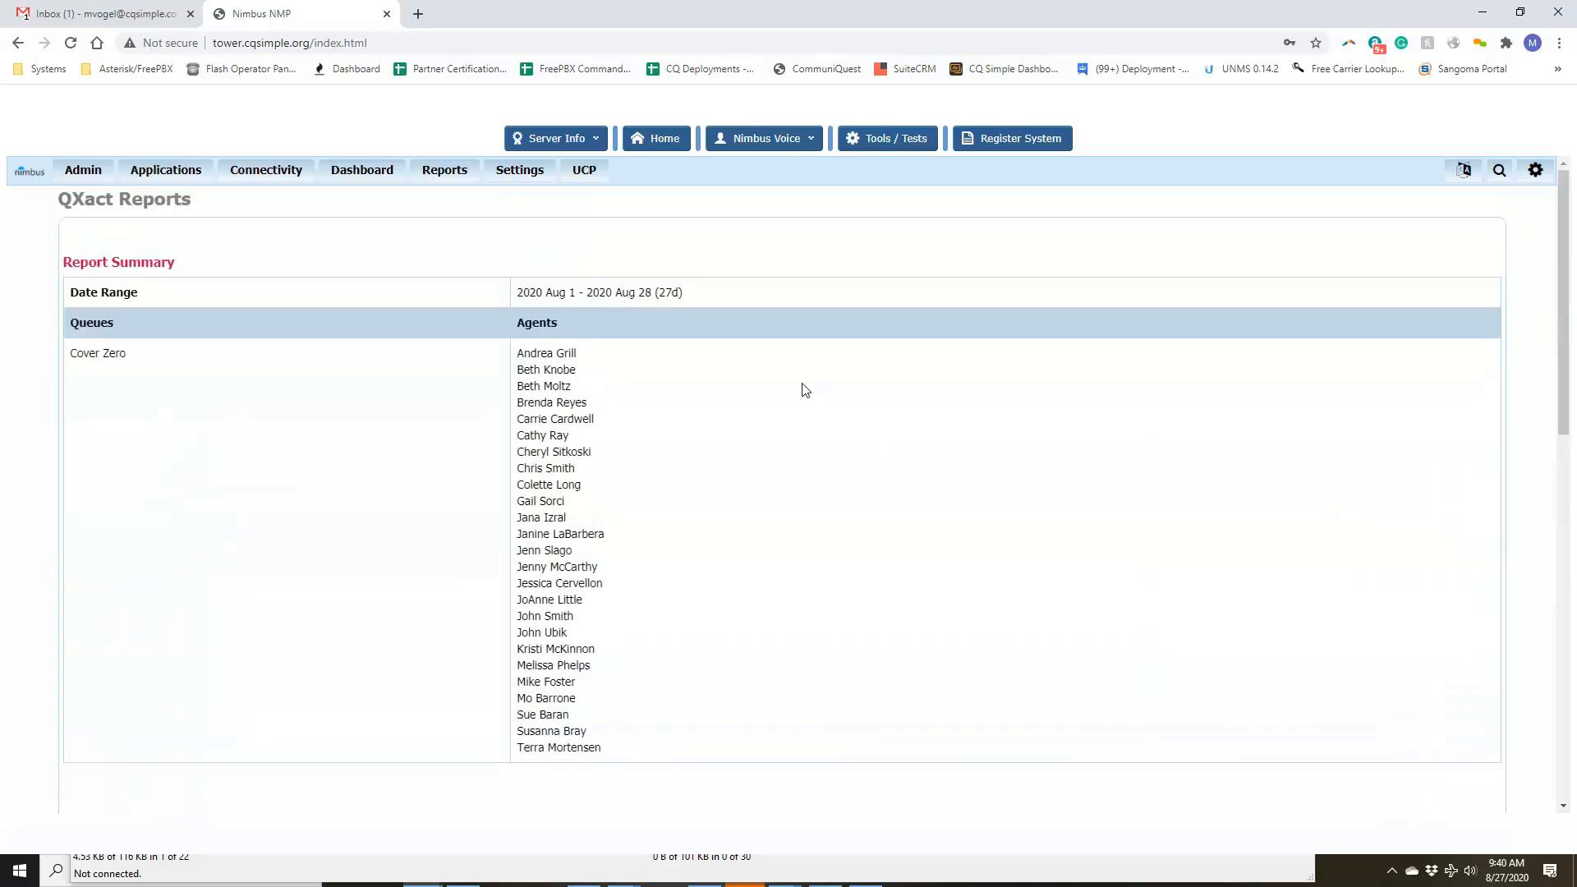
Step: Go back to the Queue Reporting form and choose the All Call Distribution by Hour template
mouse_move(458, 179)
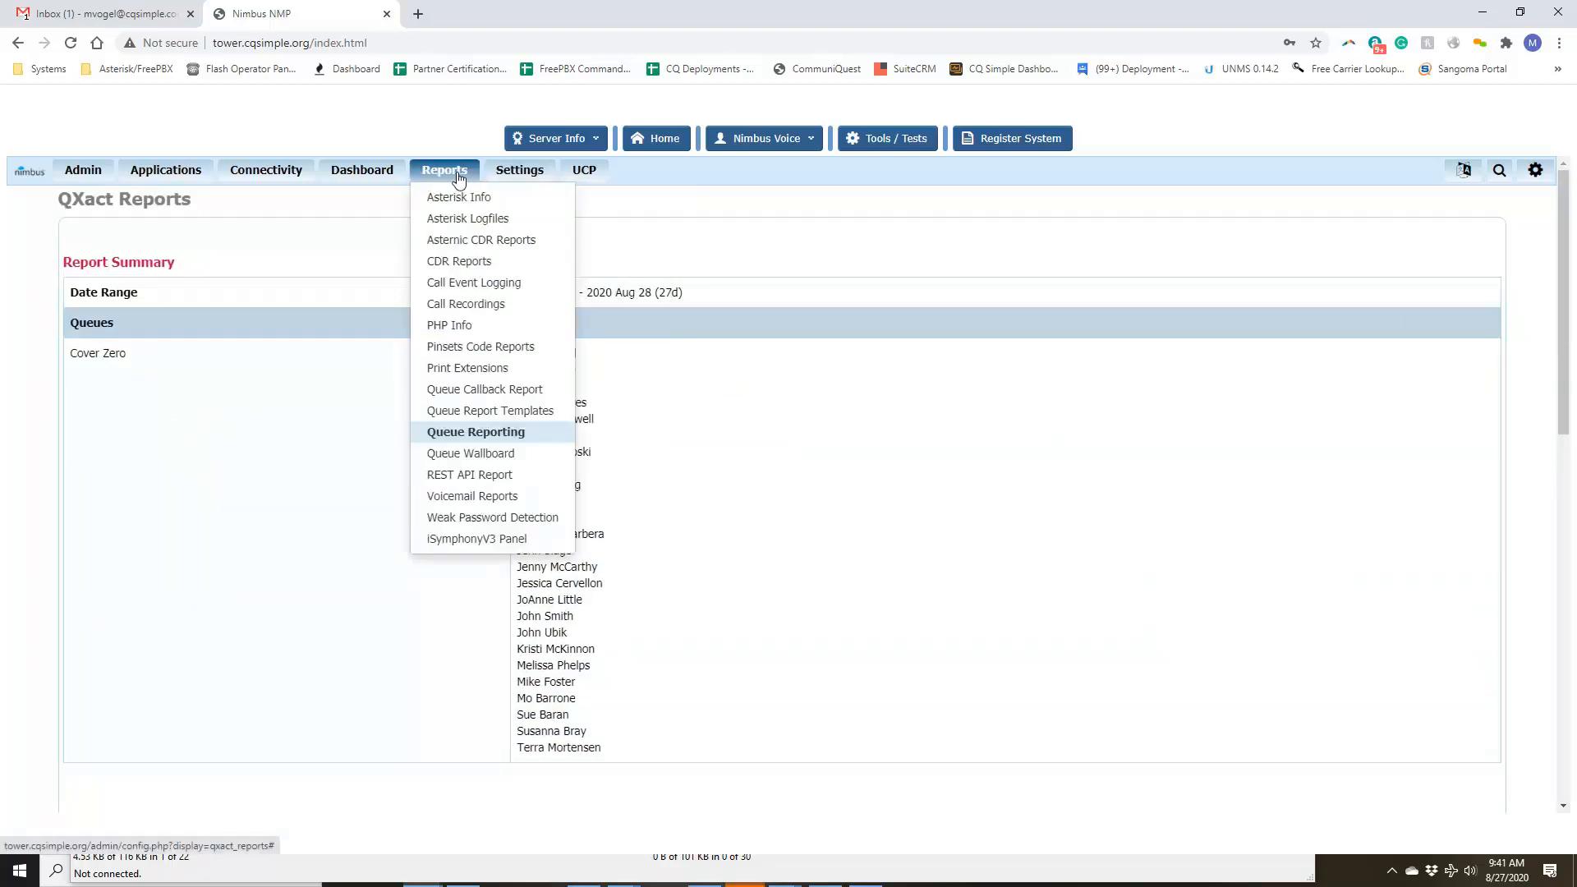
left_click(479, 429)
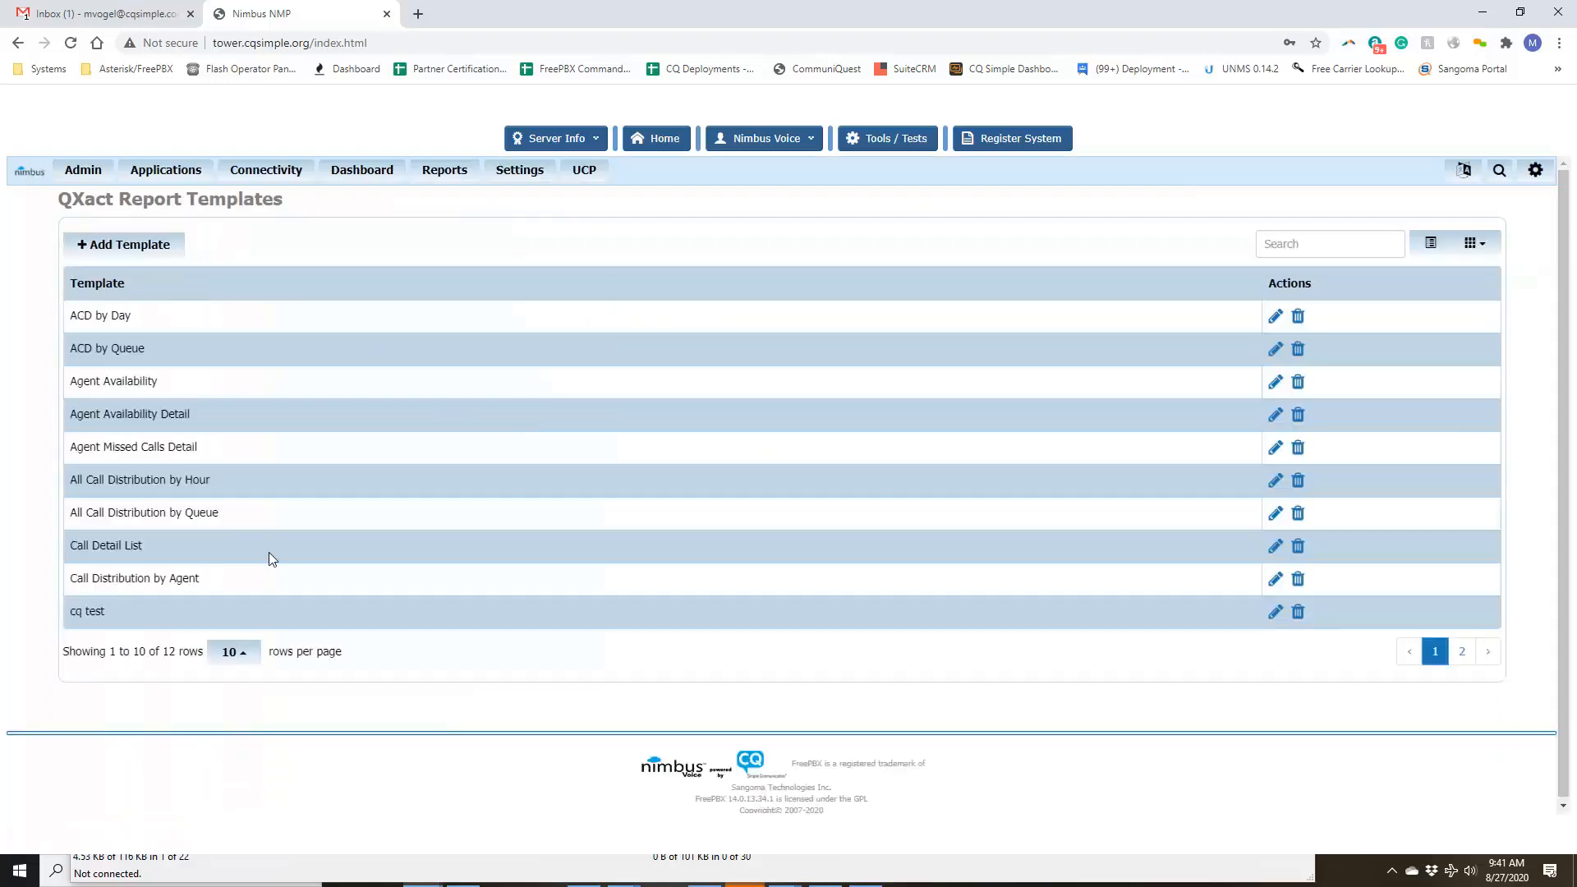
left_click(444, 172)
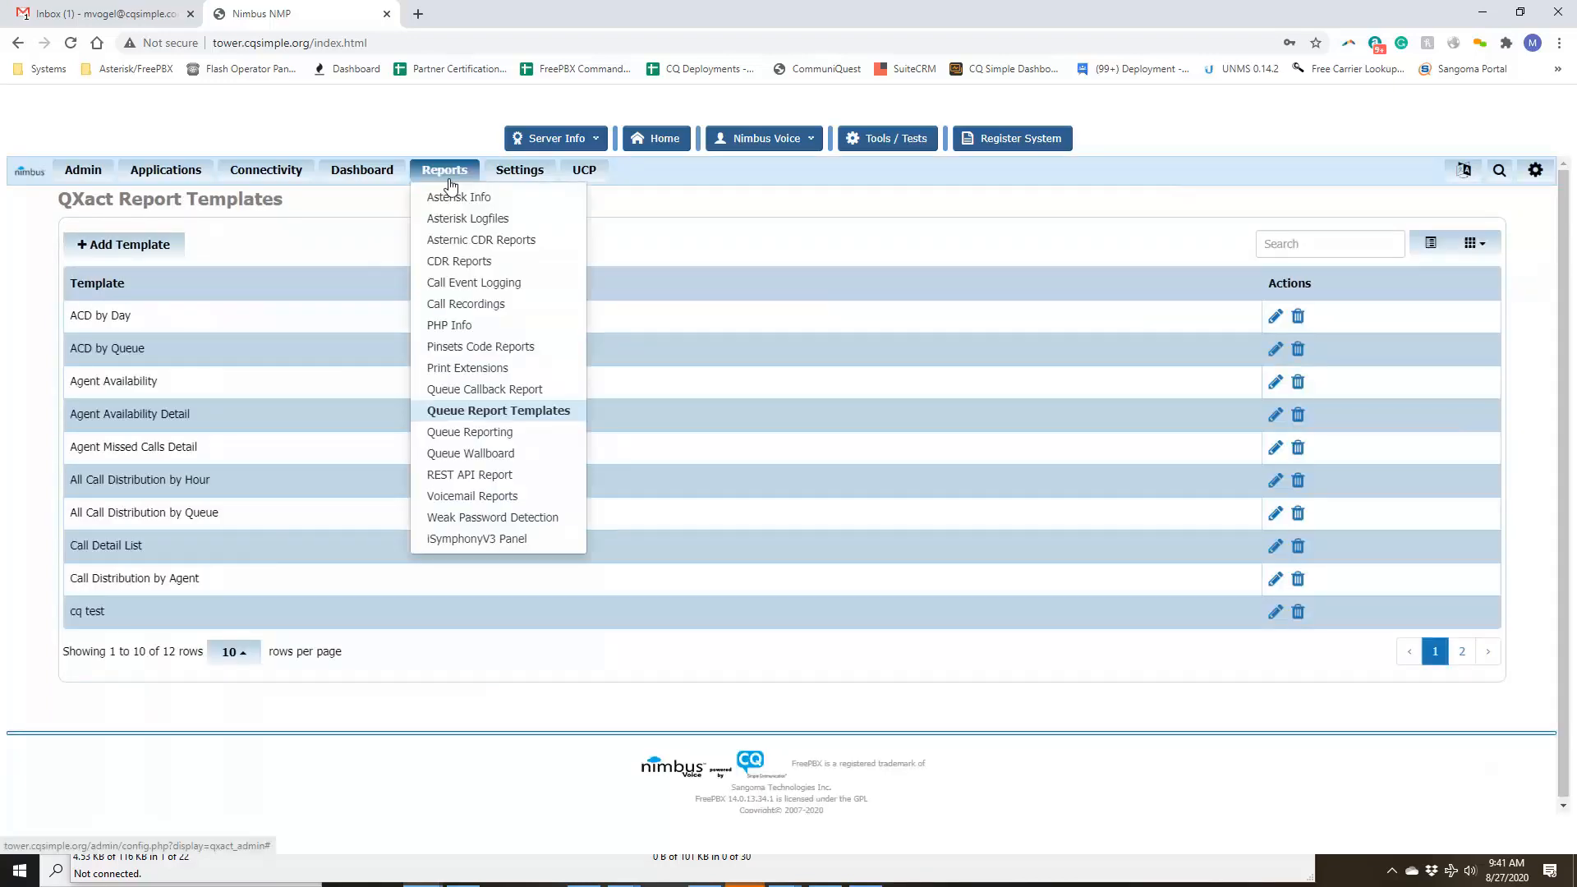
left_click(484, 436)
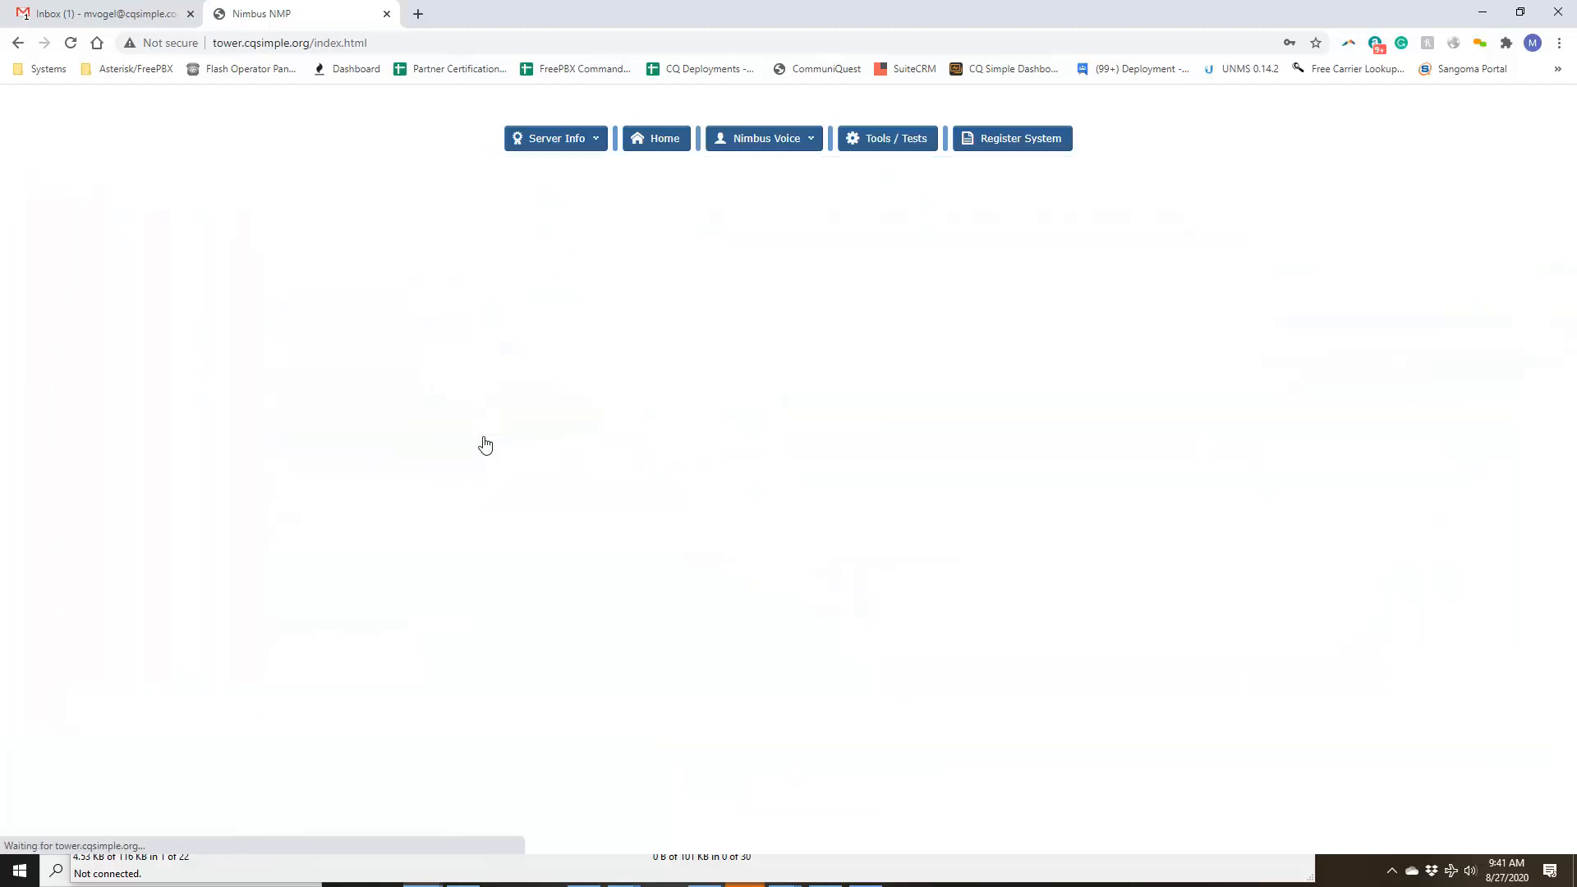
left_click(511, 238)
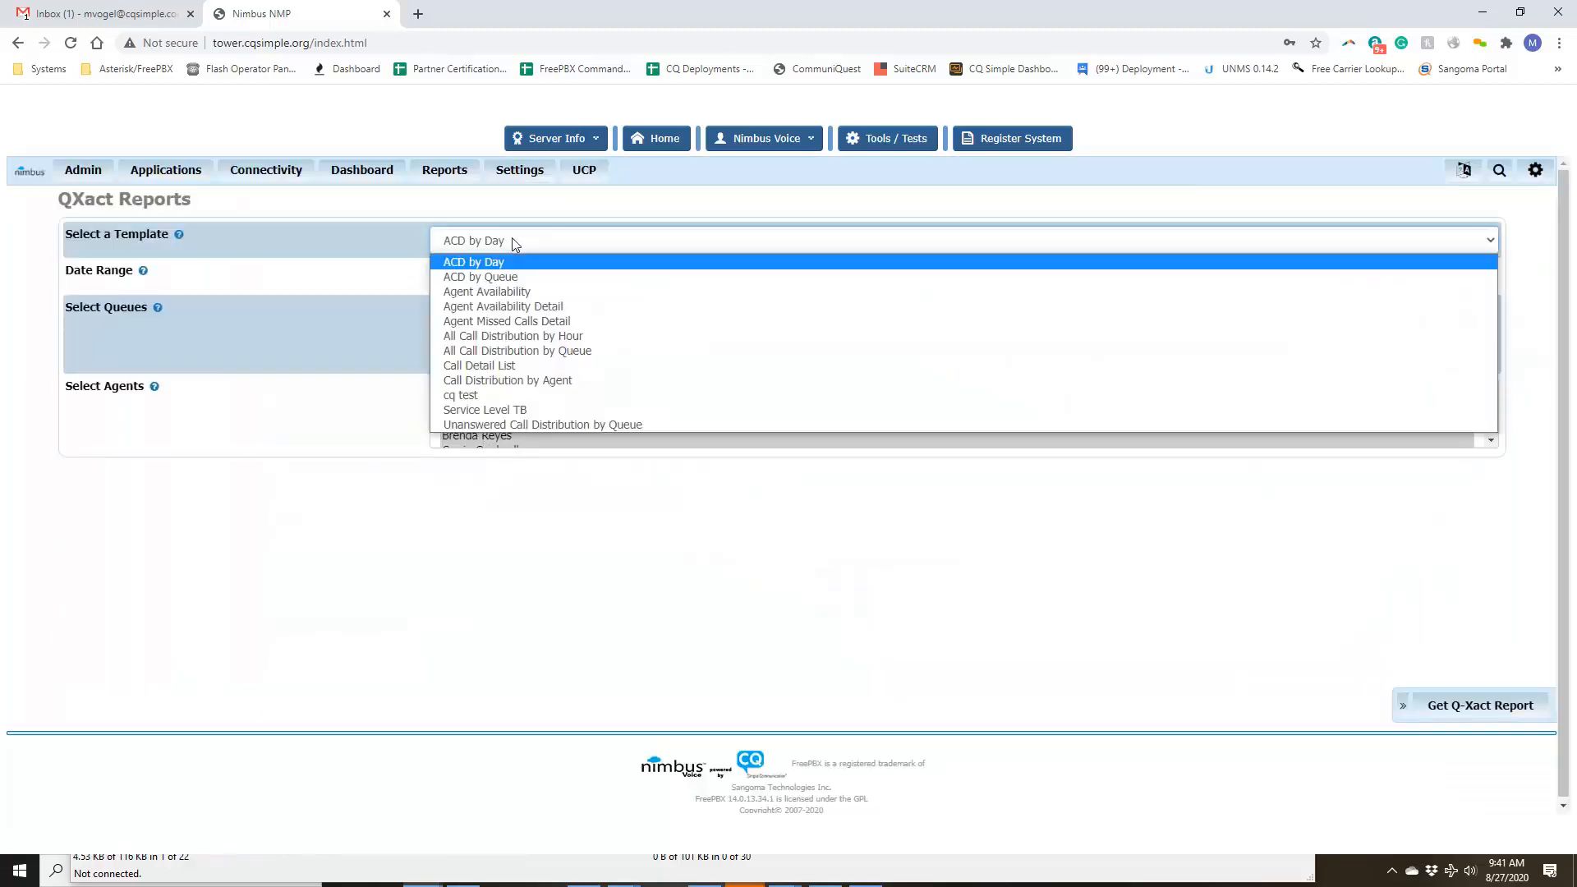
left_click(512, 337)
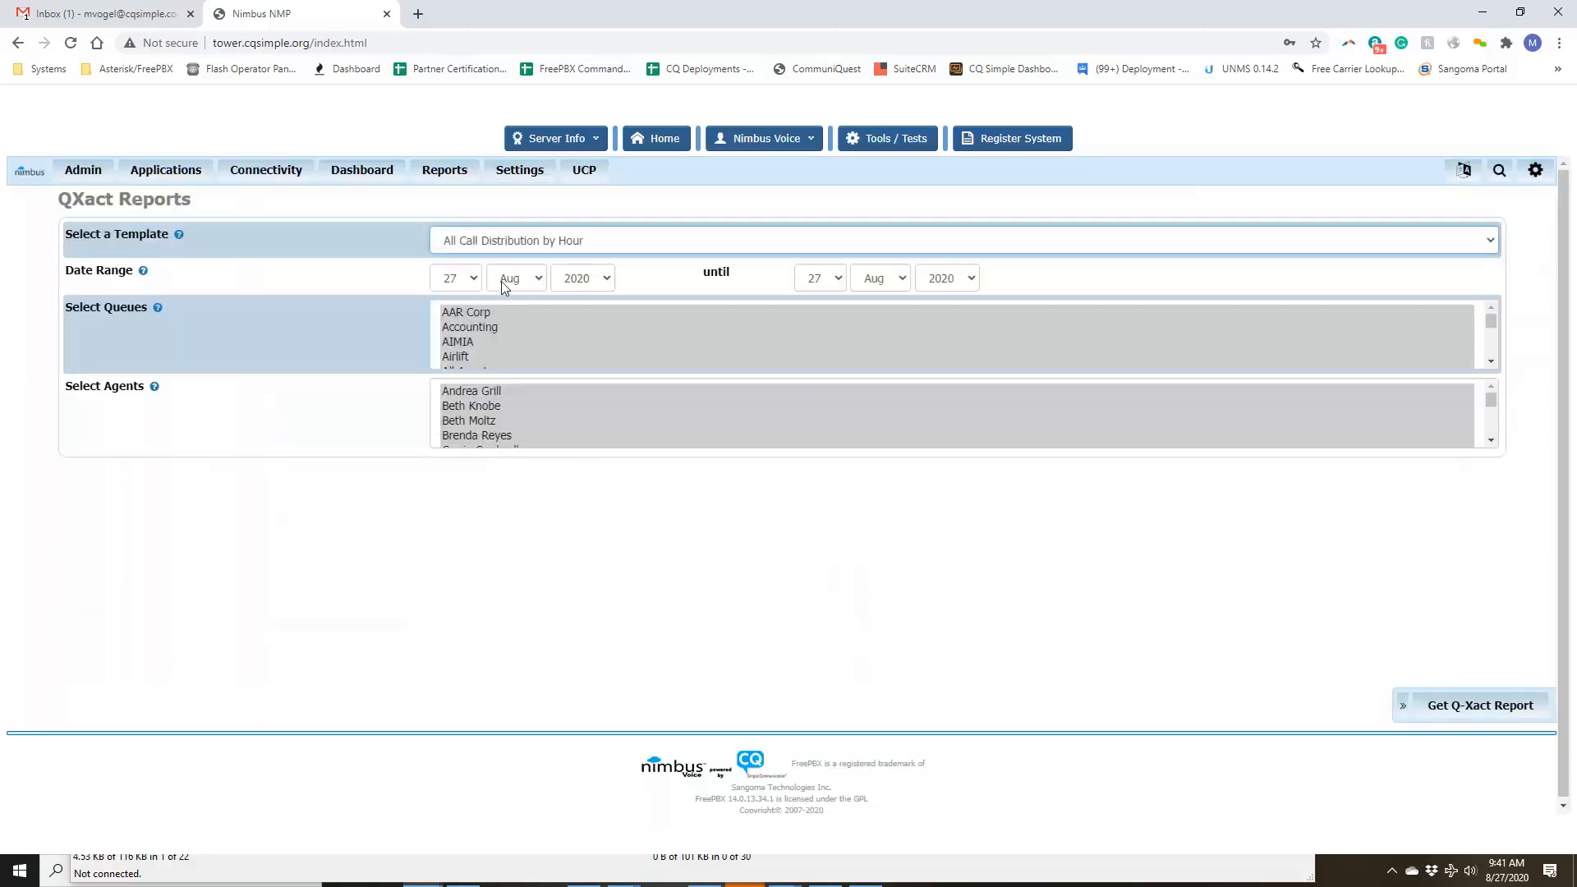
Step: Set the start day of the date range to 9 and select only the VIP queue
left_click(474, 281)
left_click(455, 307)
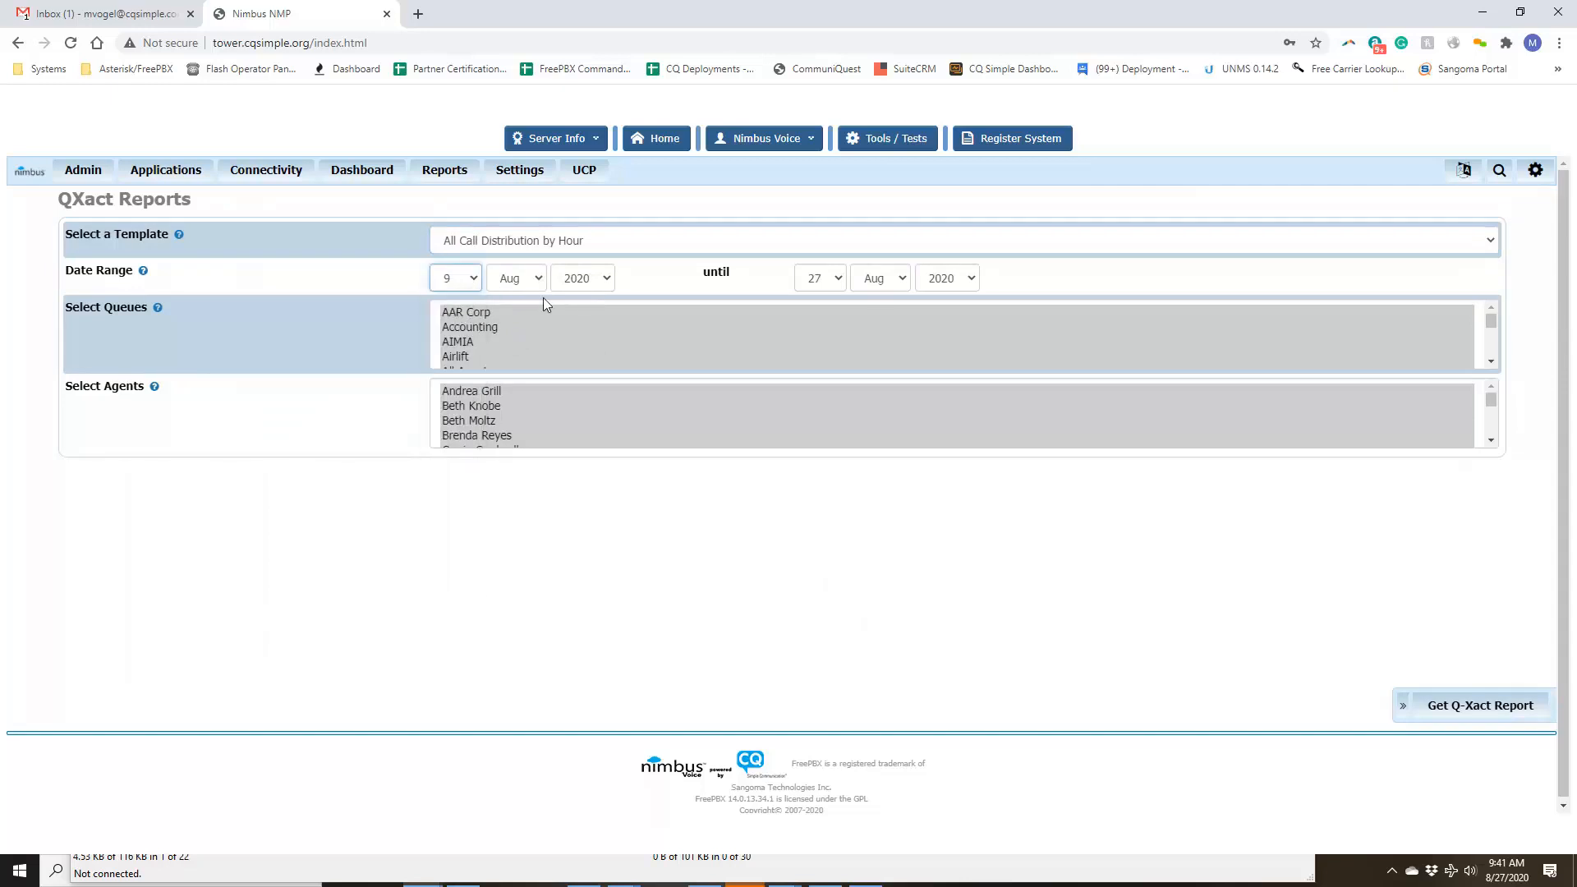
scroll(516, 327, "down", 2)
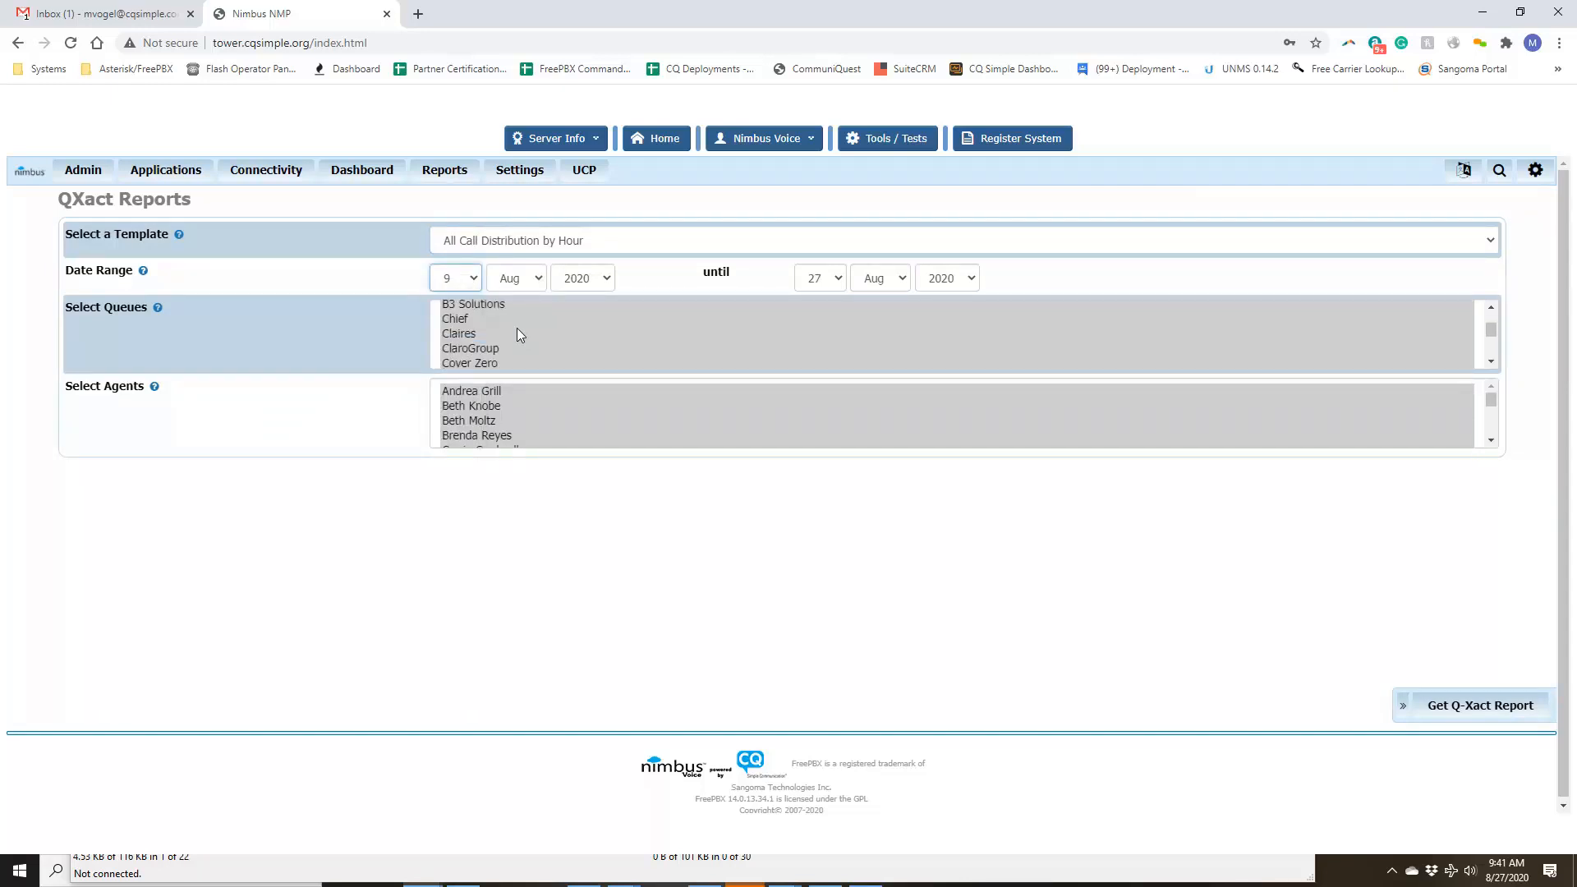
scroll(521, 328, "down", 2)
scroll(521, 326, "down", 2)
left_click(530, 343)
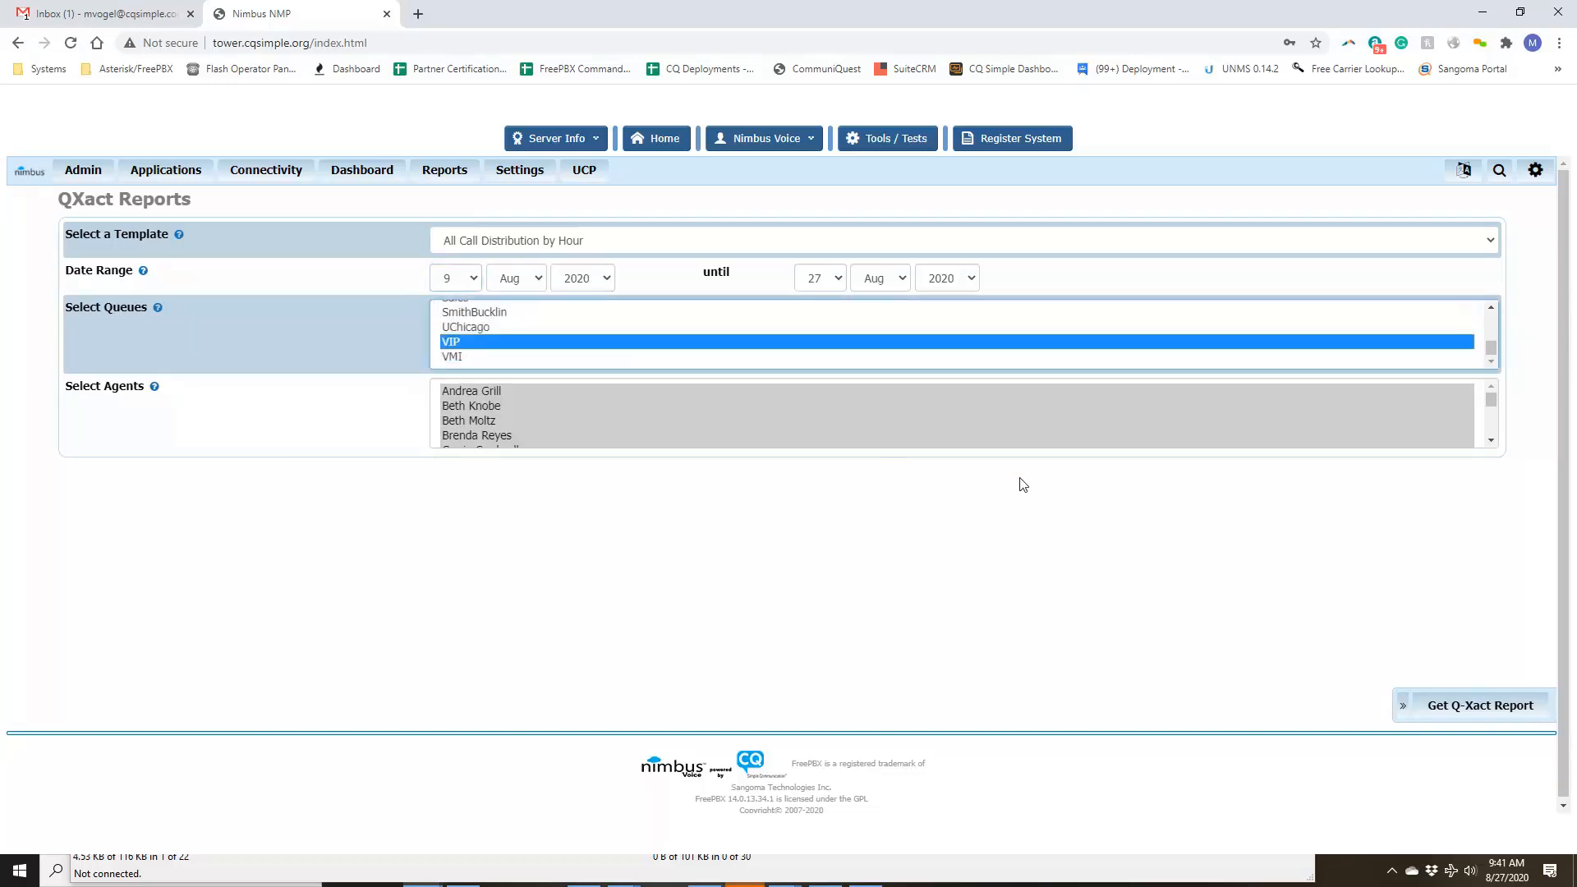
Step: Set the start day to 1, then generate and view the hourly call distribution report for the VIP queue
left_click(469, 285)
left_click(466, 309)
left_click(1452, 705)
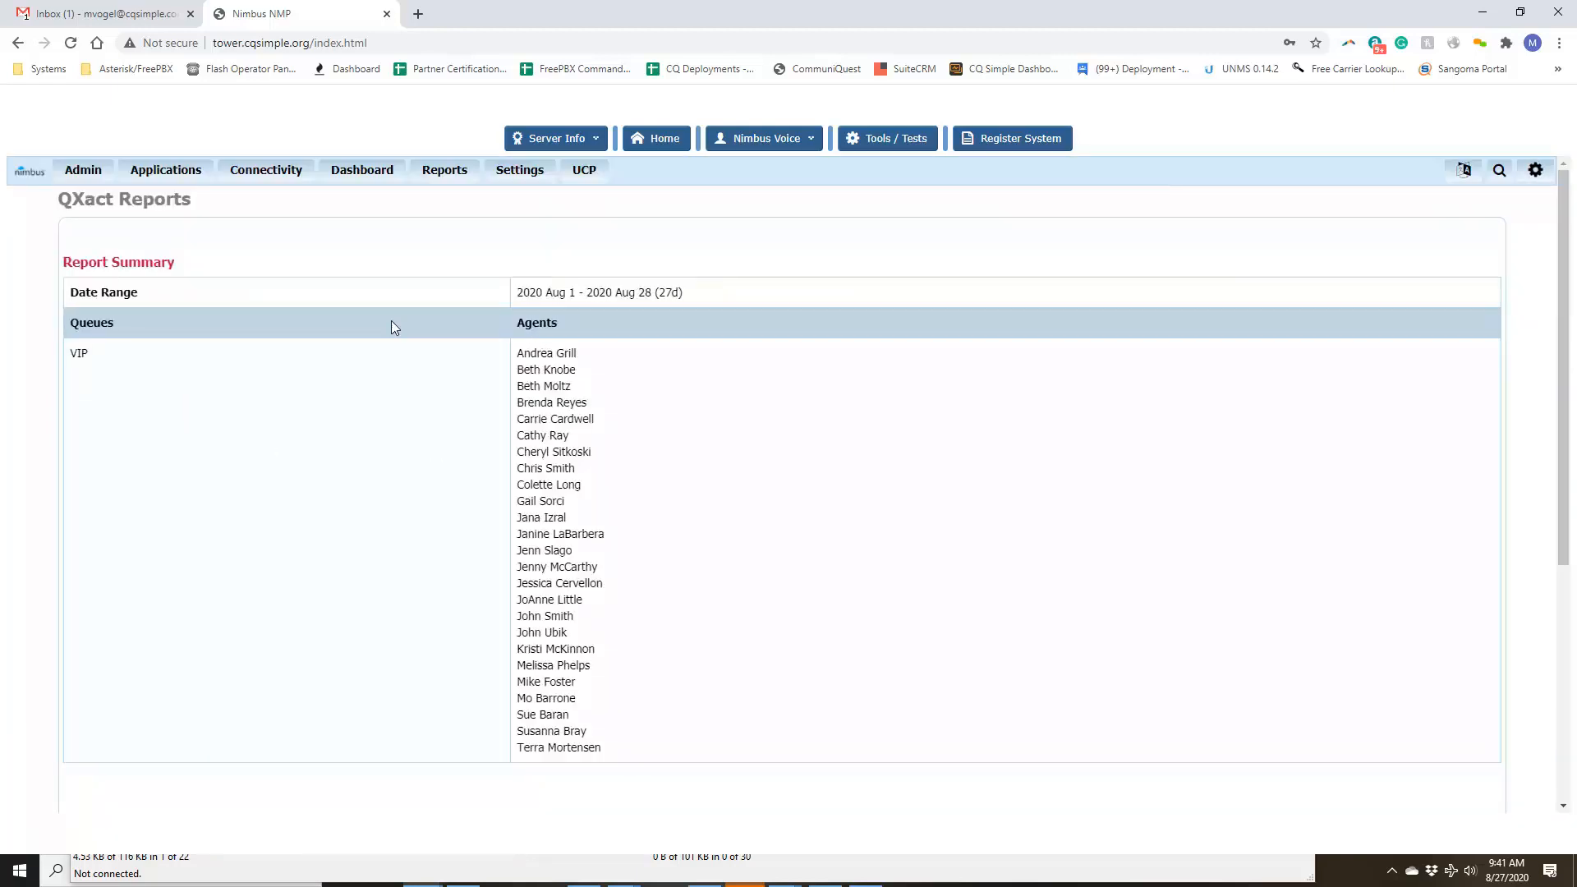
scroll(624, 331, "down", 5)
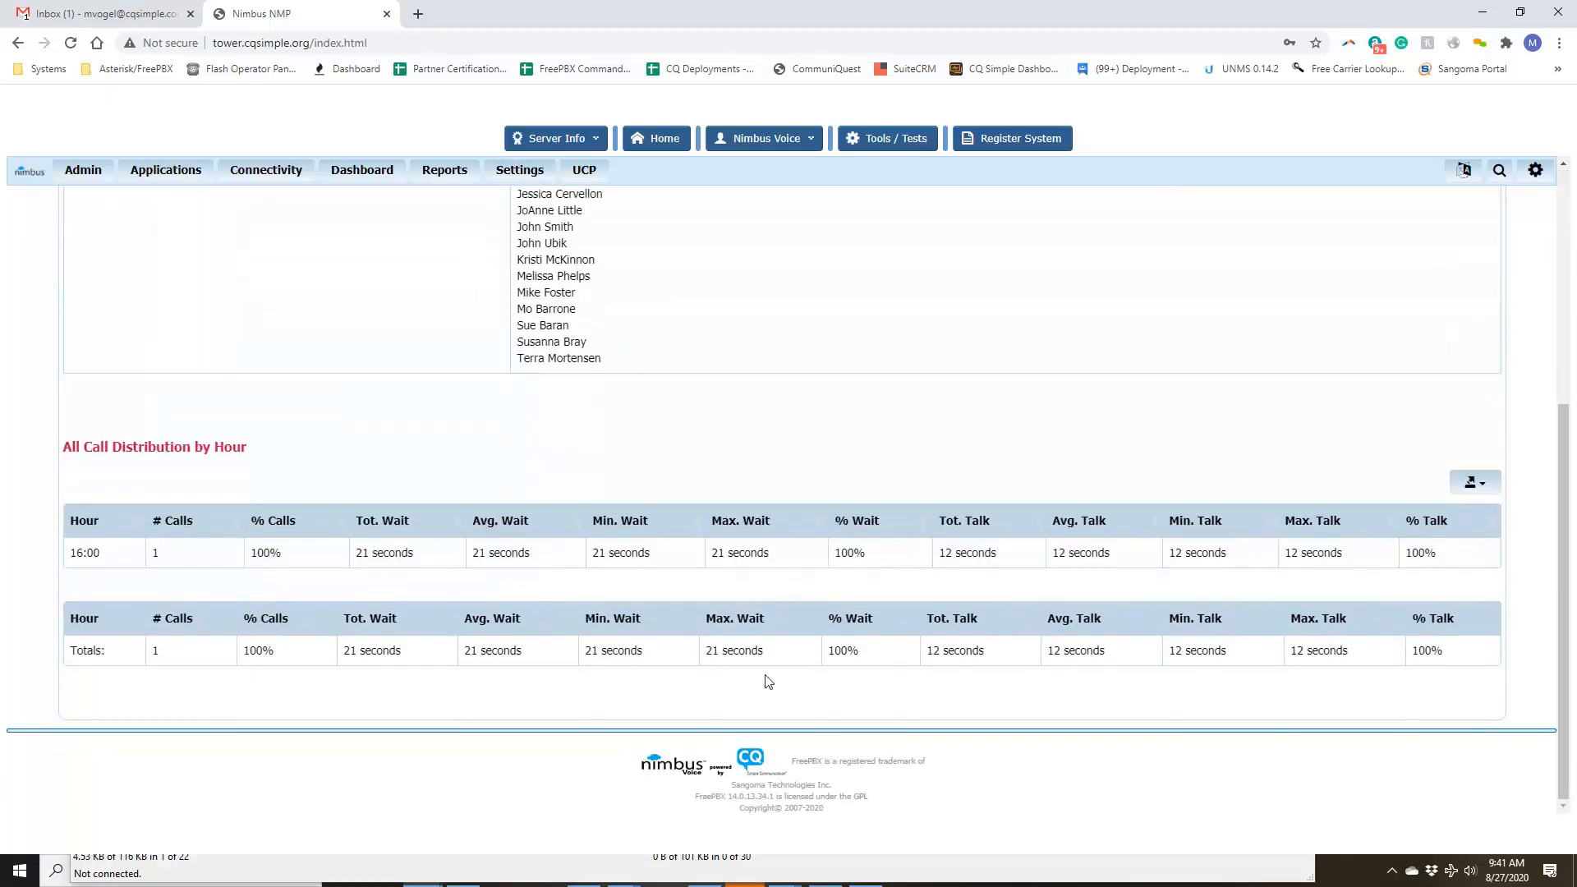
scroll(641, 641, "up", 5)
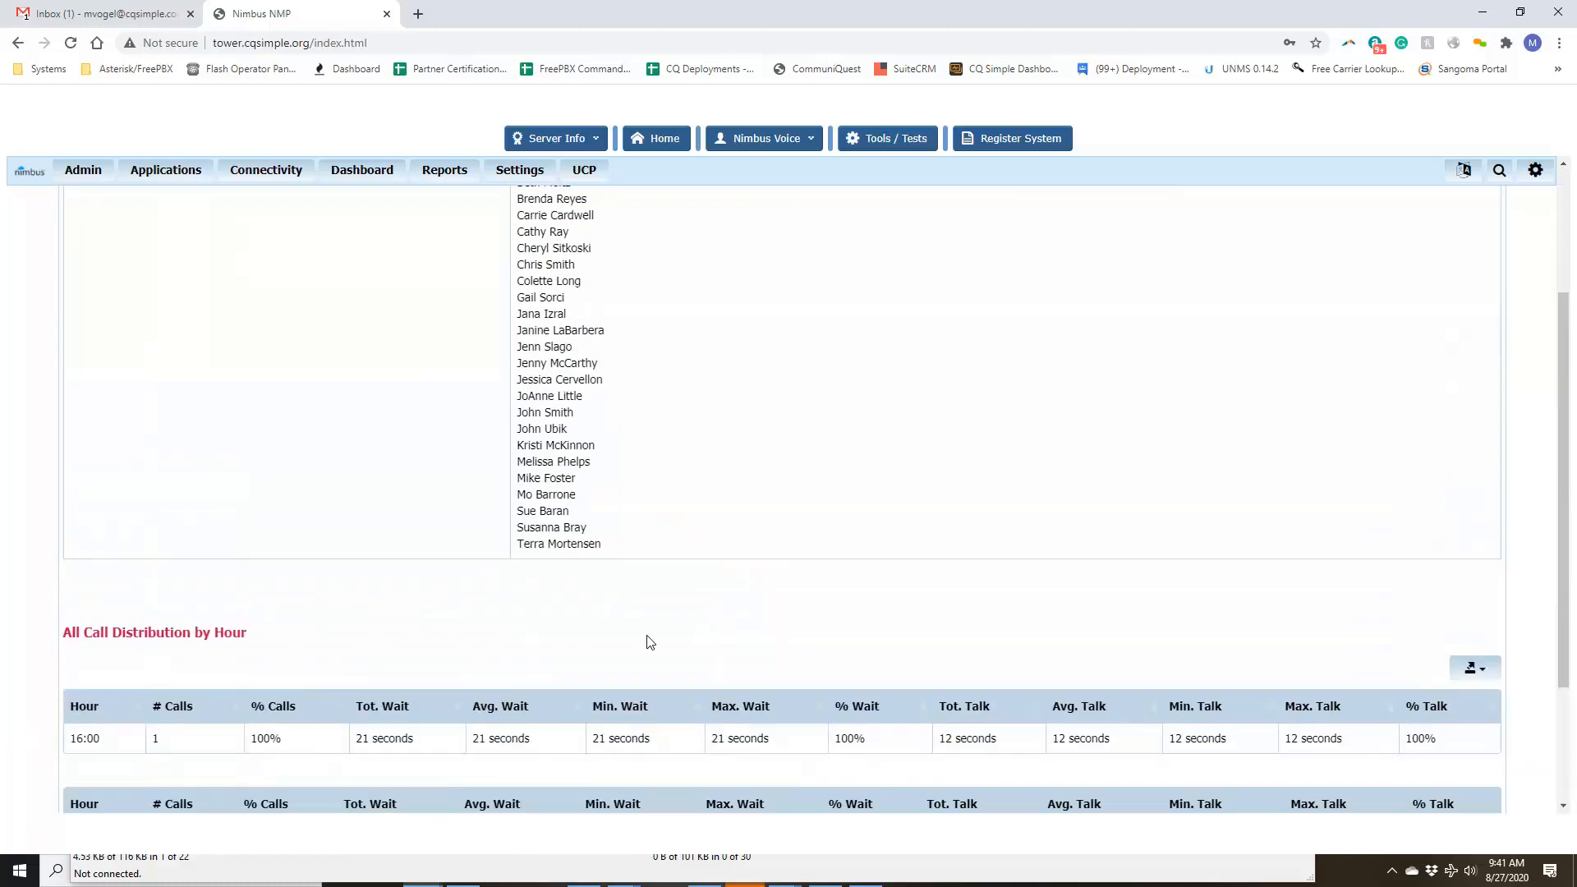